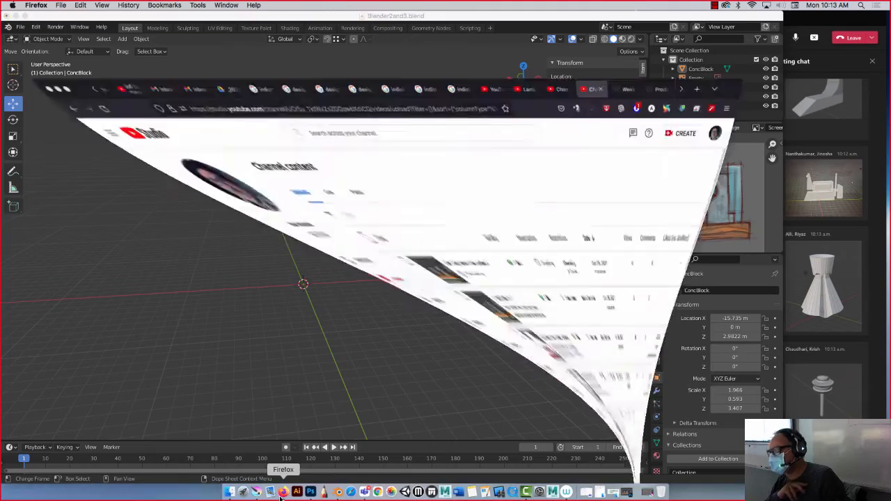
Pause the lofi hip hop live stream on YouTube and minimize the browser window.
{"action": "left_click", "coordinate": [97, 23]}
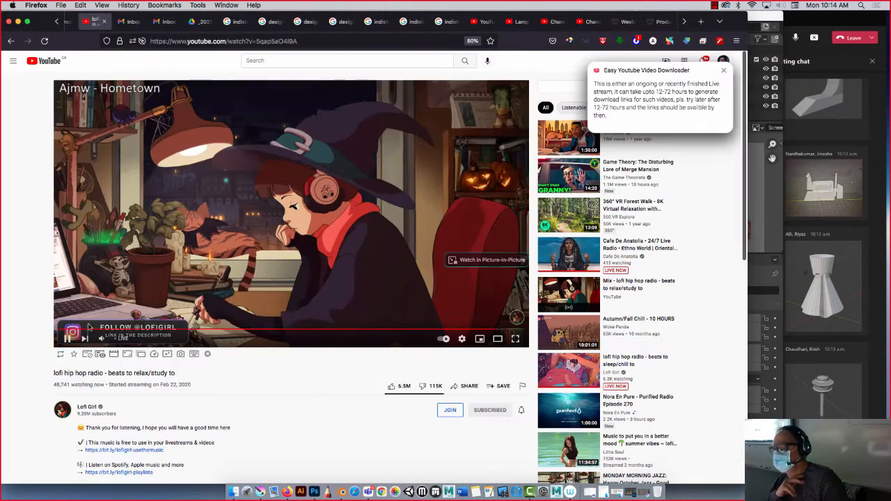
{"action": "left_click", "coordinate": [67, 338]}
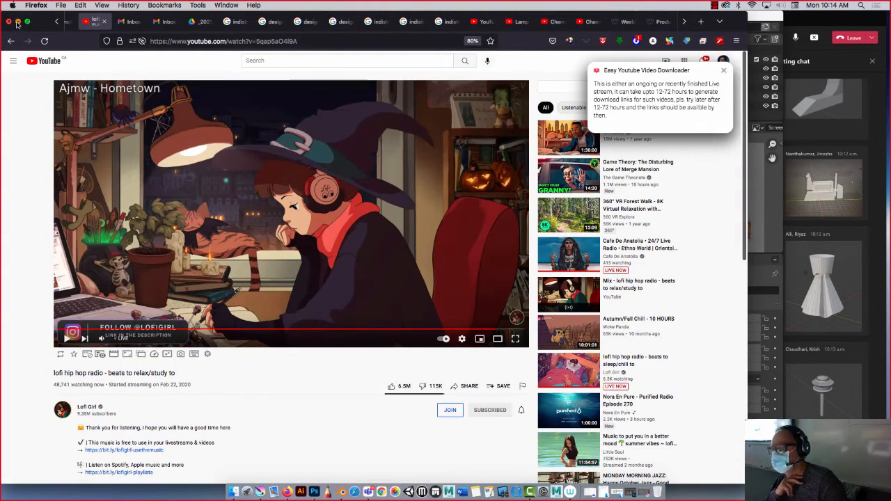
{"action": "left_click", "coordinate": [18, 21]}
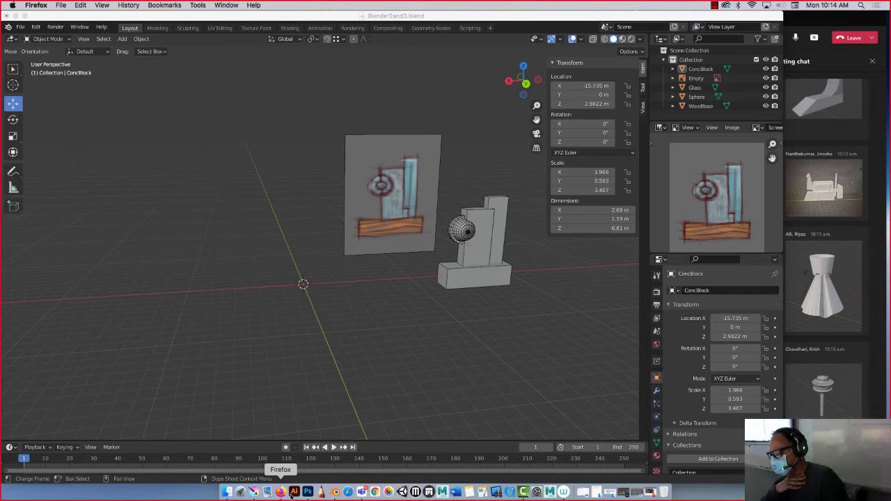
Switch to Krita, hide Layer 1 of the warm-up drawings and add a new empty paint layer.
{"action": "left_click", "coordinate": [254, 492]}
{"action": "scroll", "coordinate": [317, 280], "scroll_direction": "down", "scroll_amount": 3, "text": "ctrl"}
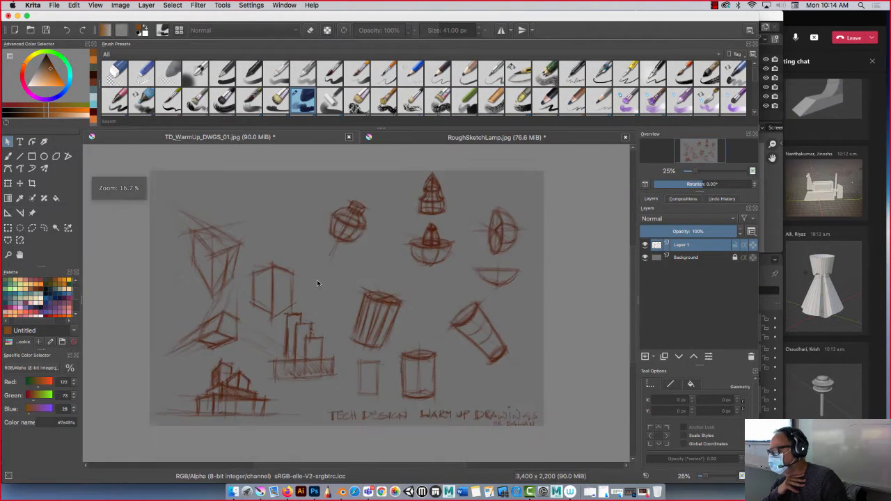
{"action": "scroll", "coordinate": [316, 279], "scroll_direction": "up", "scroll_amount": 4, "text": "ctrl"}
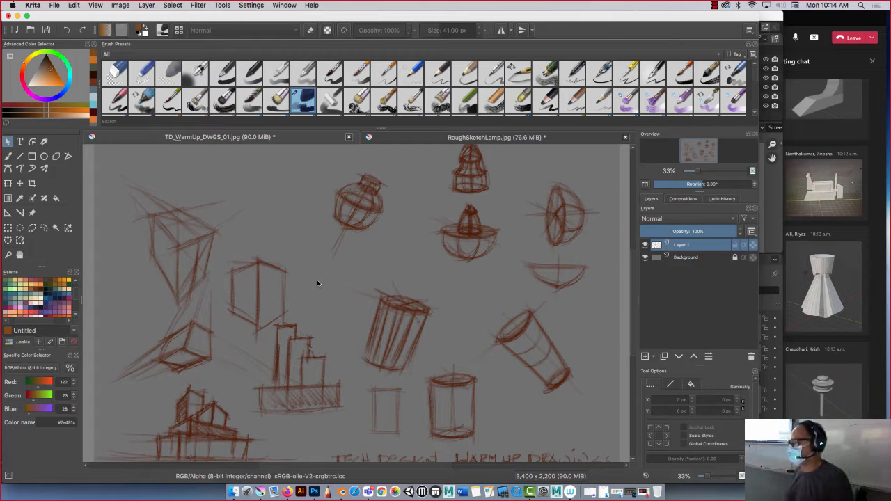
{"action": "left_click", "coordinate": [645, 248]}
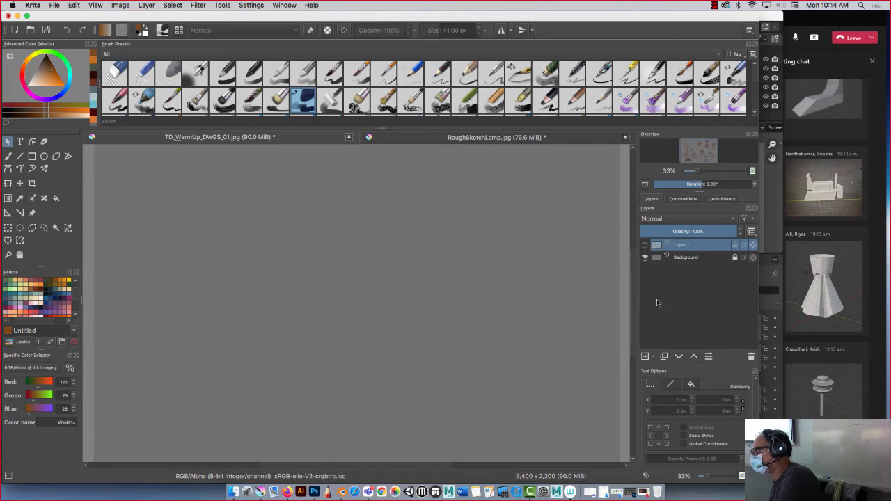
{"action": "left_click", "coordinate": [644, 356]}
With the Pencil-5 Tilted brush, sketch a tapered container with a rounded top, a small cap and curved bands around its middle.
{"action": "key", "text": "b"}
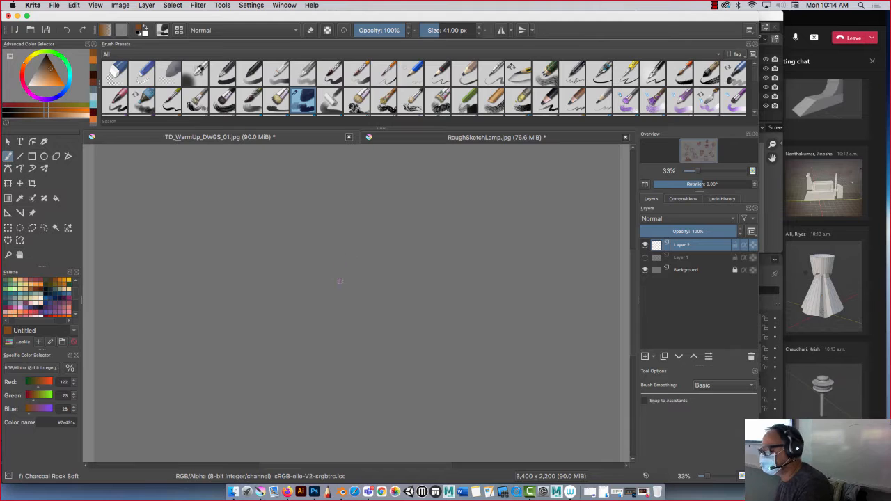
{"action": "left_click", "coordinate": [518, 74]}
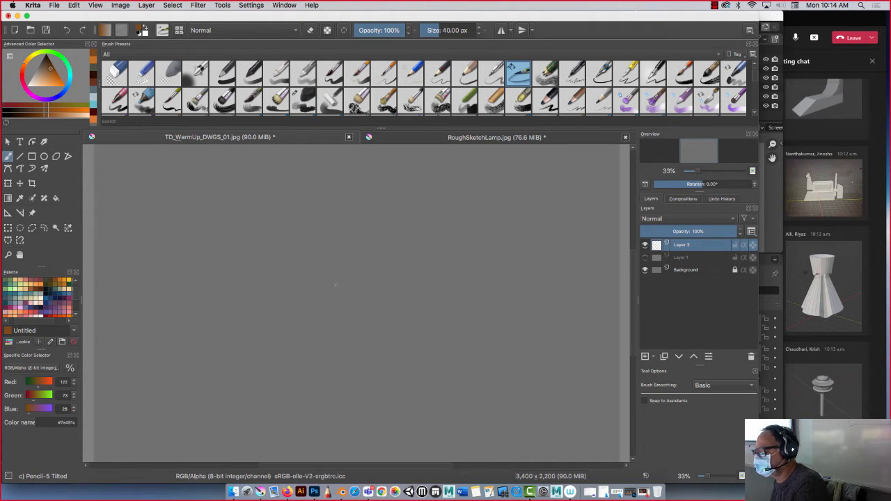
{"action": "left_click_drag", "start_coordinate": [335, 284], "coordinate": [331, 343]}
{"action": "left_click_drag", "start_coordinate": [288, 241], "coordinate": [268, 239]}
{"action": "left_click_drag", "start_coordinate": [325, 242], "coordinate": [261, 241]}
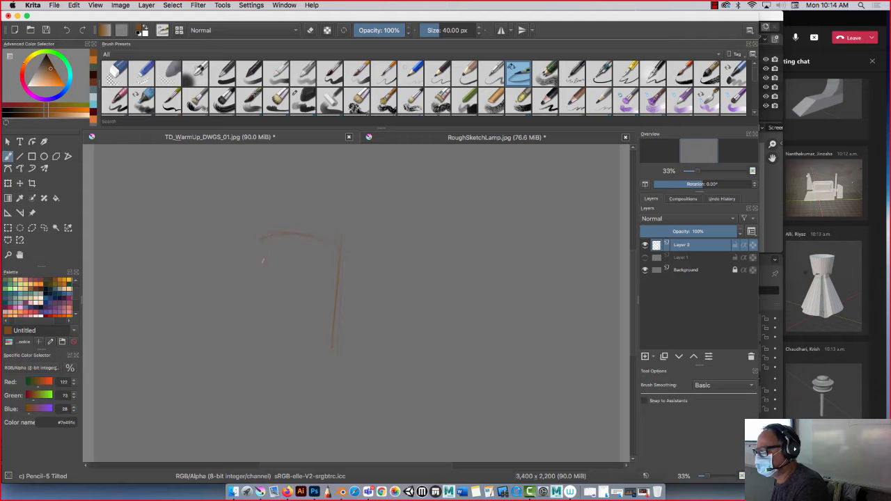
{"action": "left_click_drag", "start_coordinate": [270, 352], "coordinate": [334, 348]}
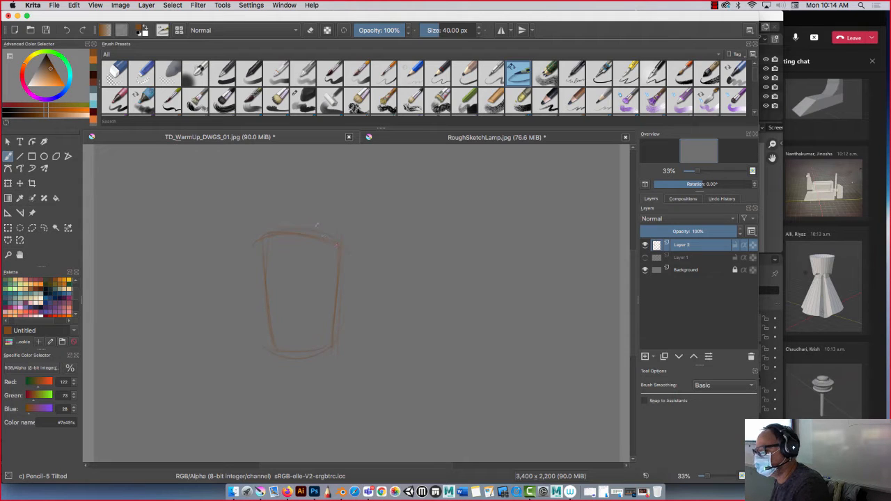
{"action": "left_click_drag", "start_coordinate": [316, 215], "coordinate": [281, 210]}
{"action": "left_click_drag", "start_coordinate": [251, 257], "coordinate": [341, 244]}
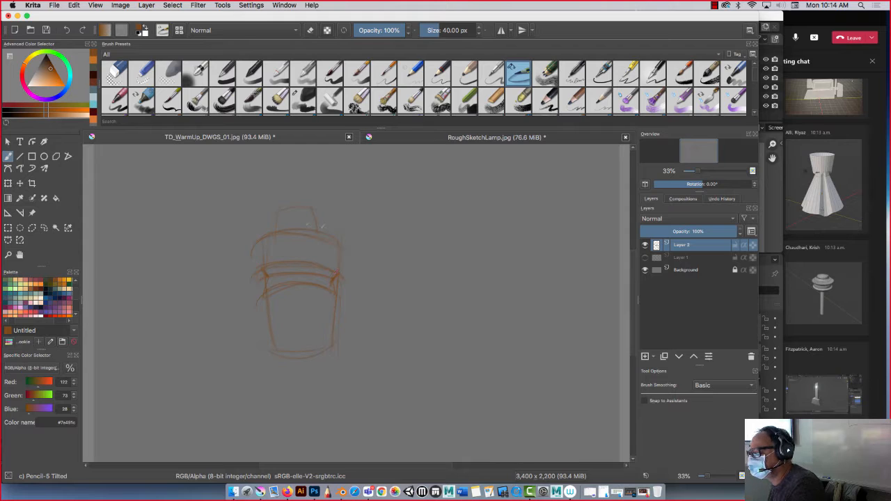
Darken the container's cap and side outlines and add curved contour lines across its lower body.
{"action": "left_click_drag", "start_coordinate": [327, 236], "coordinate": [312, 206]}
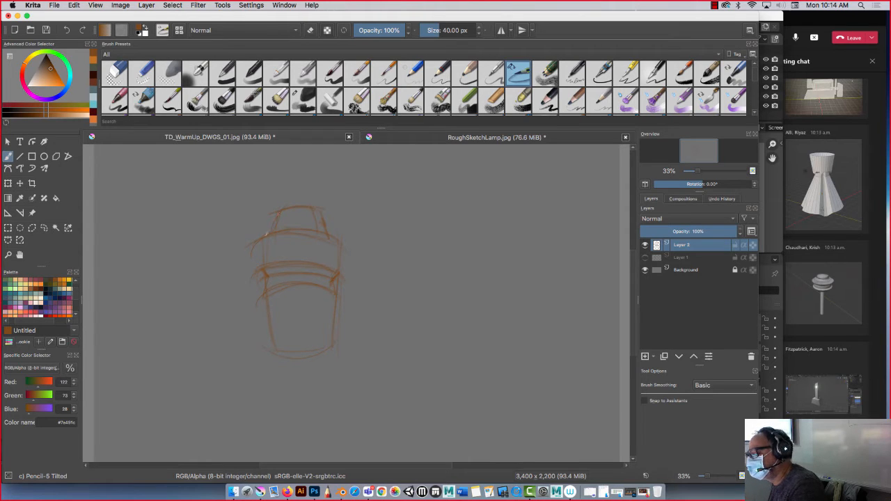
{"action": "left_click_drag", "start_coordinate": [266, 232], "coordinate": [258, 262]}
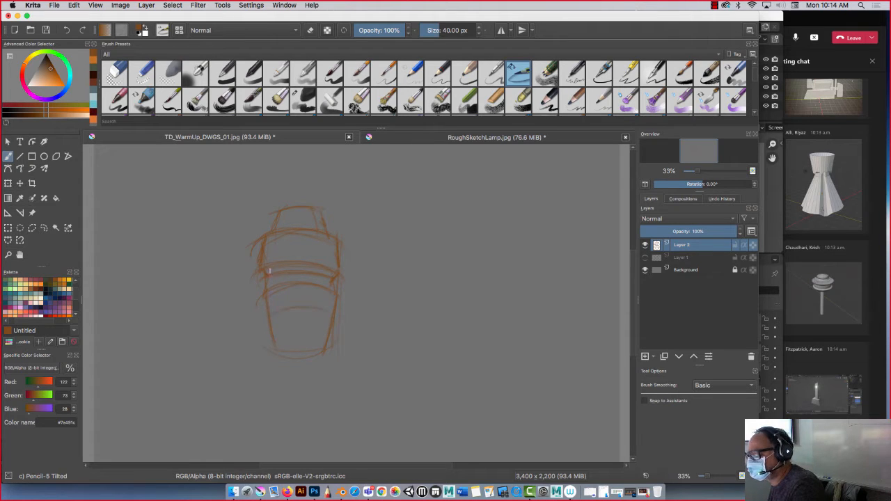
{"action": "mouse_move", "coordinate": [330, 312]}
{"action": "left_mouse_down"}
{"action": "mouse_move", "coordinate": [271, 314]}
{"action": "mouse_move", "coordinate": [317, 340]}
{"action": "left_mouse_up"}
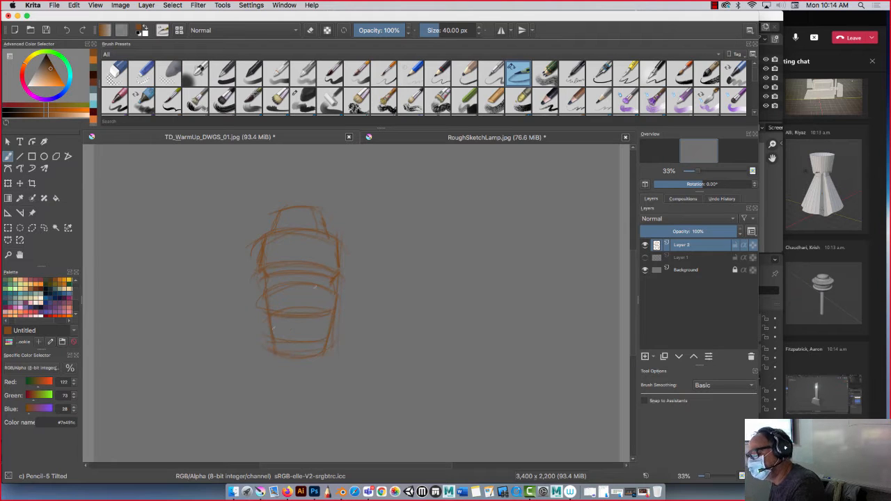
{"action": "left_click_drag", "start_coordinate": [336, 294], "coordinate": [284, 297]}
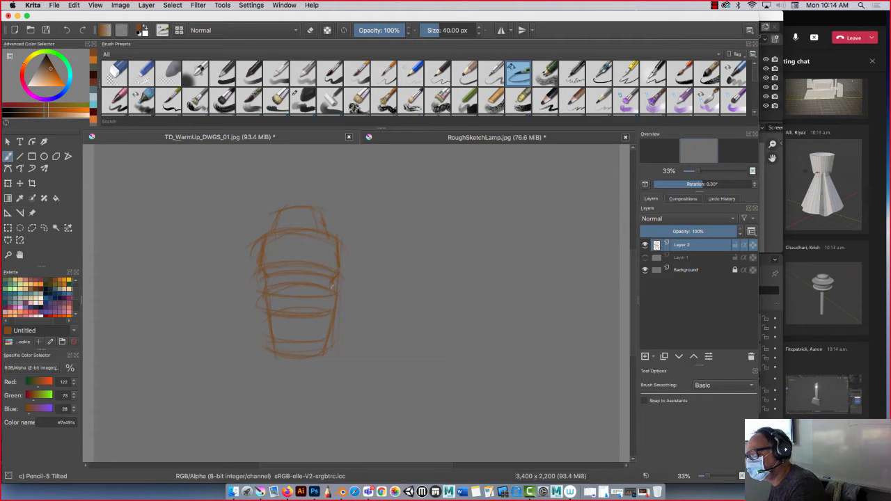
{"action": "mouse_move", "coordinate": [334, 286]}
{"action": "left_mouse_down"}
{"action": "mouse_move", "coordinate": [270, 282]}
{"action": "mouse_move", "coordinate": [318, 292]}
{"action": "left_mouse_up"}
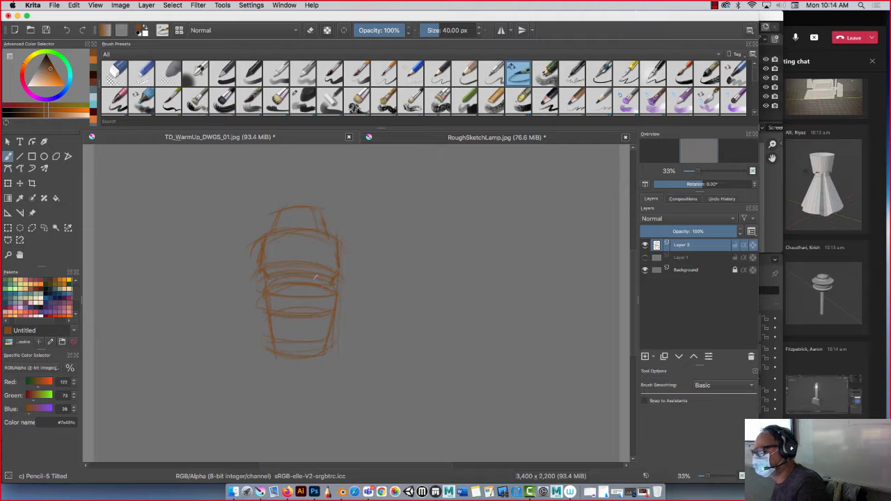
Sketch a larger bottle beside the first container, with a domed cap, central axis line, narrow neck and rounded, tapering body.
{"action": "left_click_drag", "start_coordinate": [413, 252], "coordinate": [490, 256]}
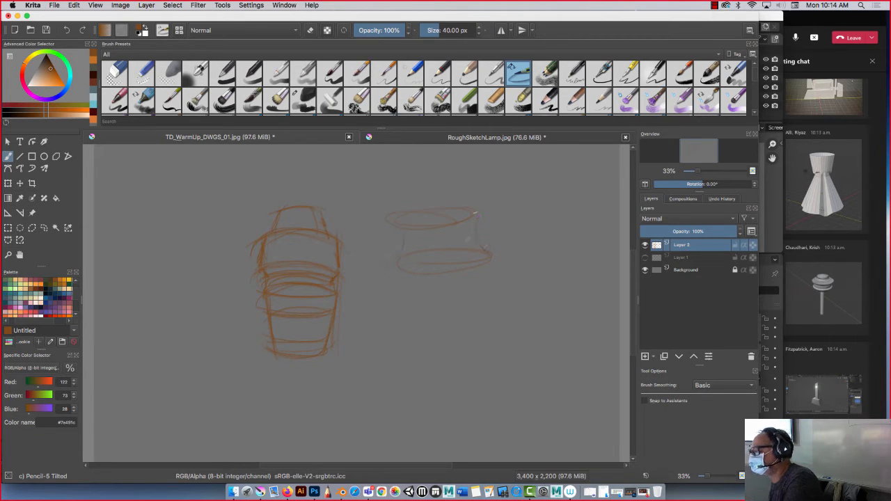
{"action": "left_click_drag", "start_coordinate": [441, 189], "coordinate": [439, 232]}
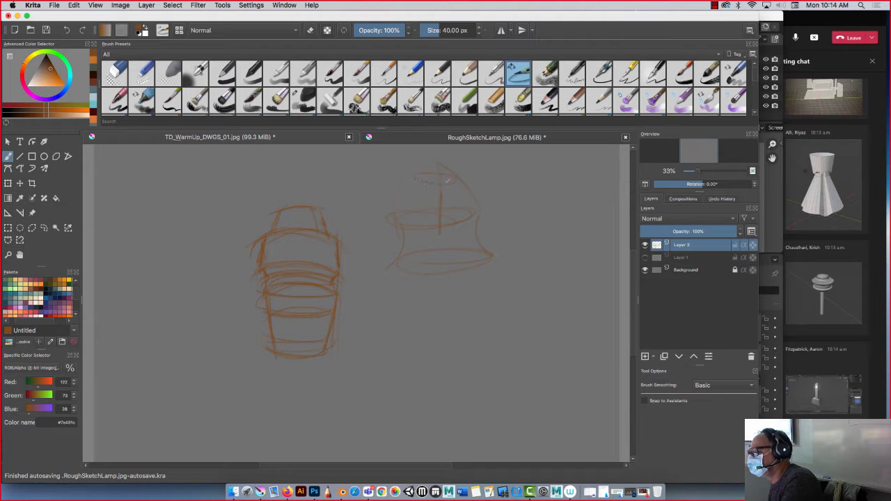
{"action": "mouse_move", "coordinate": [448, 180]}
{"action": "left_mouse_down"}
{"action": "mouse_move", "coordinate": [407, 177]}
{"action": "mouse_move", "coordinate": [453, 179]}
{"action": "left_mouse_up"}
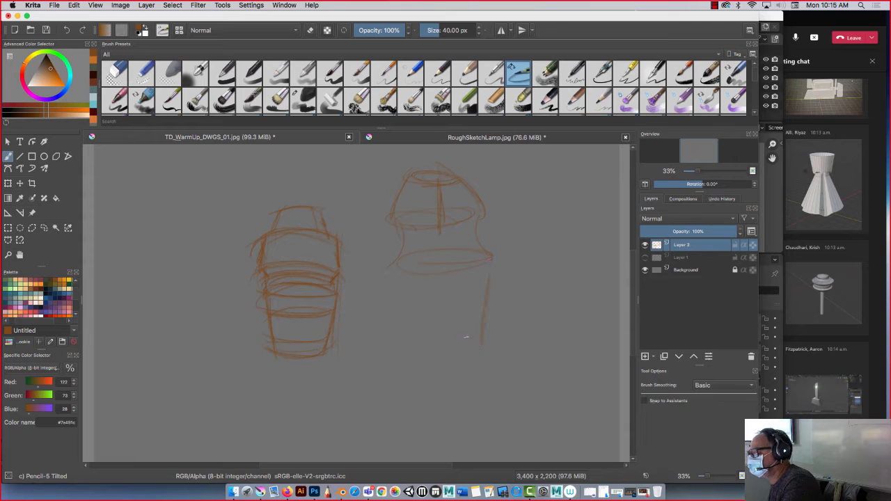
{"action": "left_click_drag", "start_coordinate": [414, 391], "coordinate": [479, 369]}
{"action": "left_click_drag", "start_coordinate": [490, 296], "coordinate": [480, 374]}
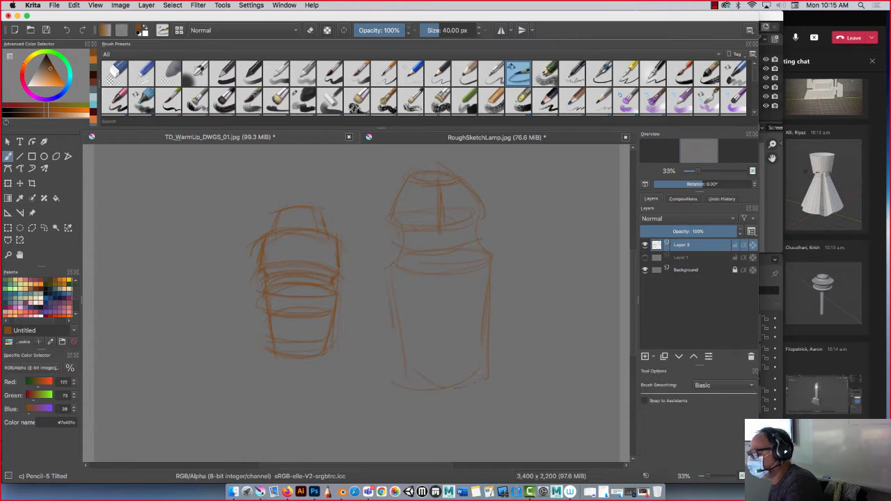
{"action": "left_click_drag", "start_coordinate": [395, 329], "coordinate": [401, 358]}
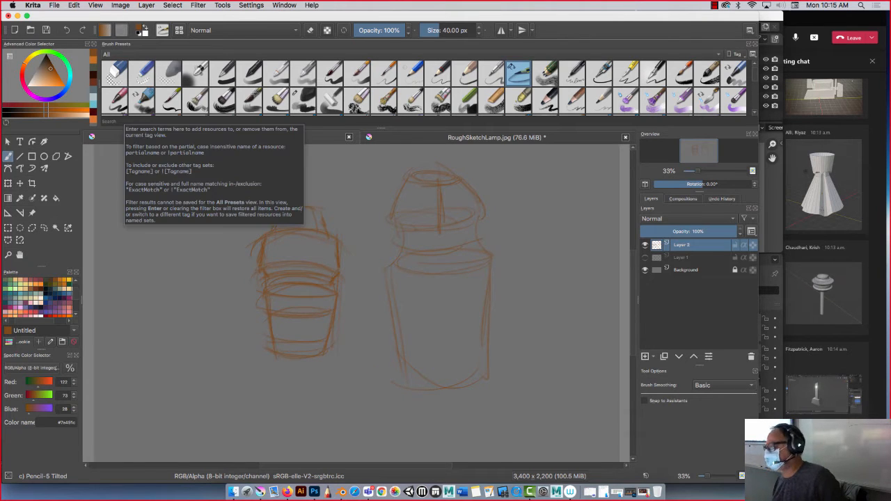
Return to Blender and add a mesh cylinder at the world origin.
{"action": "left_click", "coordinate": [17, 15]}
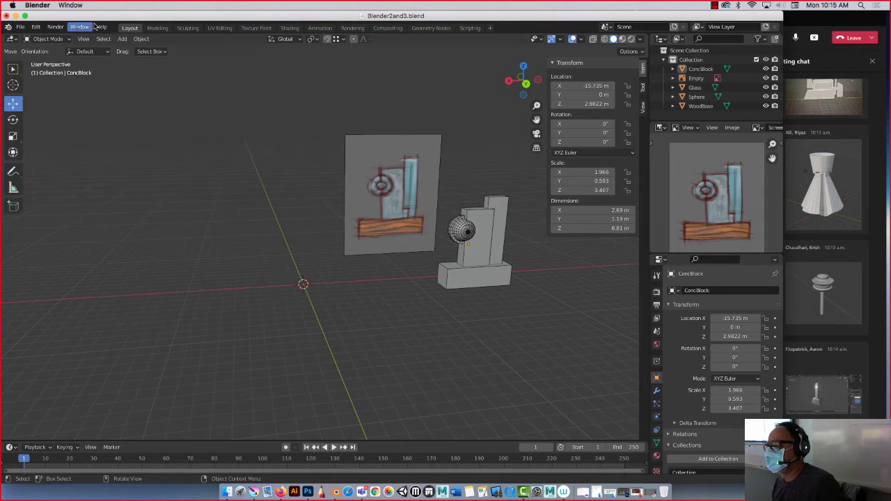
{"action": "left_click", "coordinate": [122, 39]}
{"action": "mouse_move", "coordinate": [134, 49]}
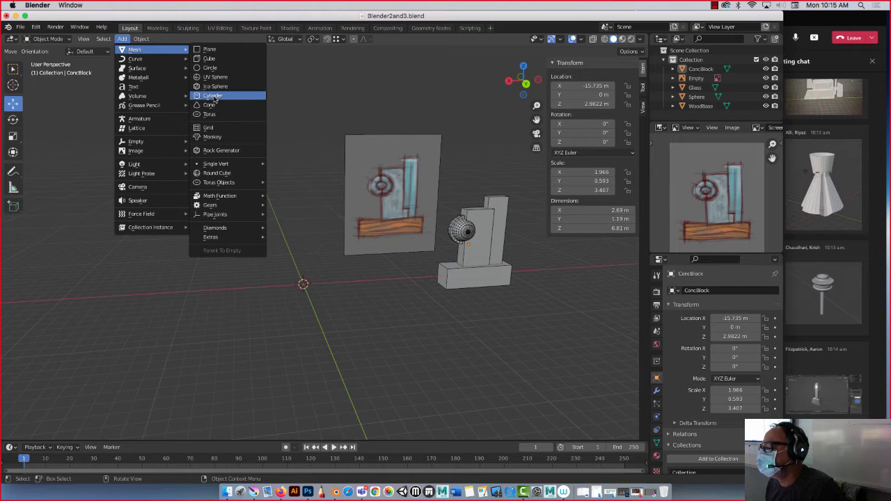
{"action": "left_click", "coordinate": [213, 96]}
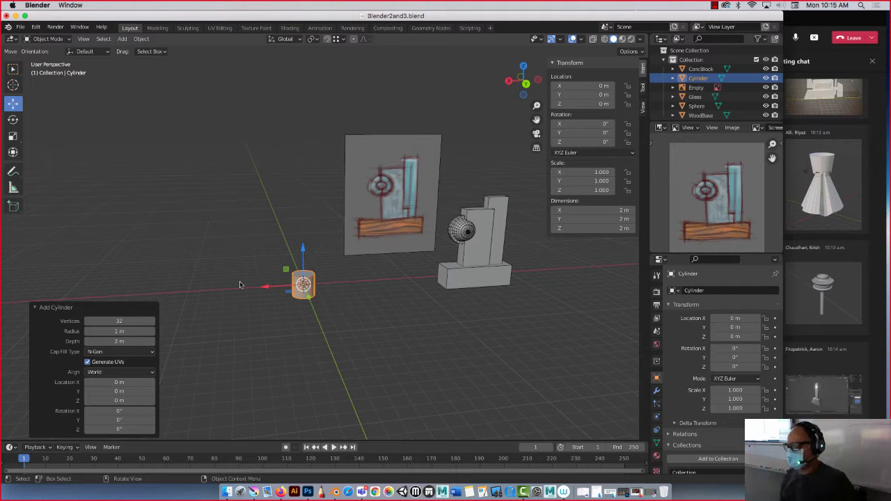
Set the new cylinder's vertex count to 16.
{"action": "scroll", "coordinate": [286, 280], "scroll_direction": "up", "scroll_amount": 4}
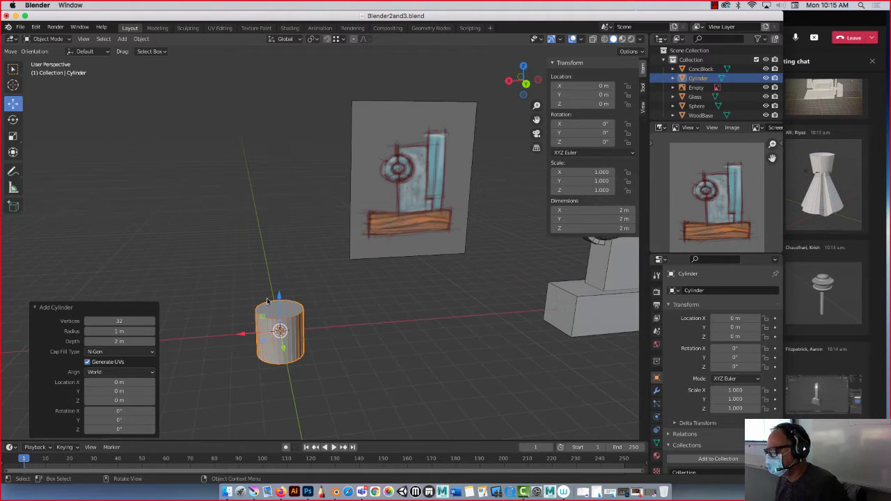
{"action": "middle_click_drag", "start_coordinate": [234, 312], "coordinate": [230, 280]}
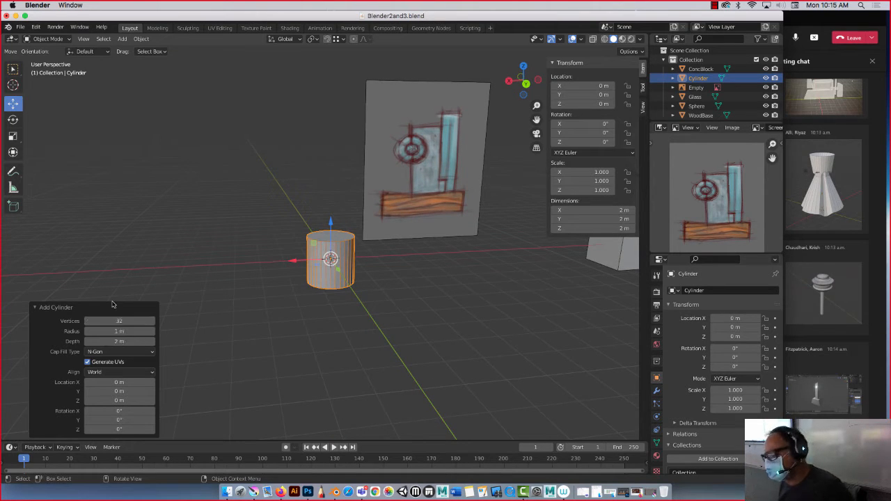
{"action": "left_click", "coordinate": [129, 320]}
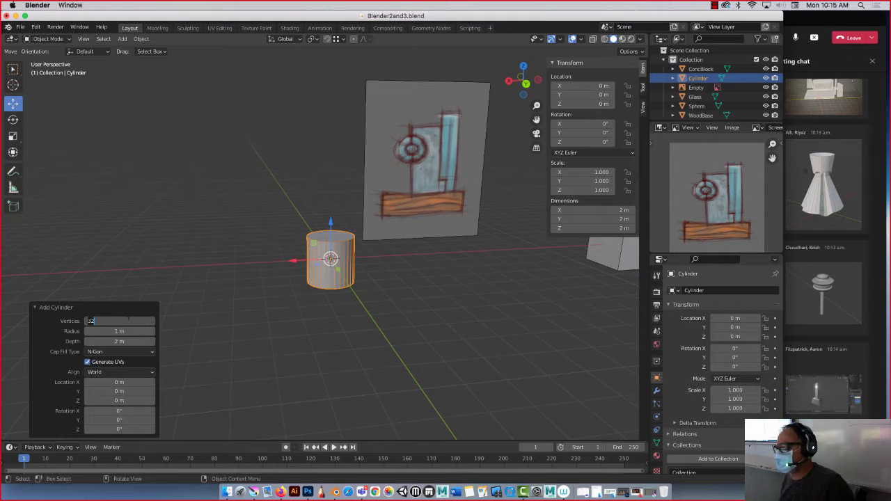
{"action": "type", "text": "16"}
{"action": "key", "text": "Return"}
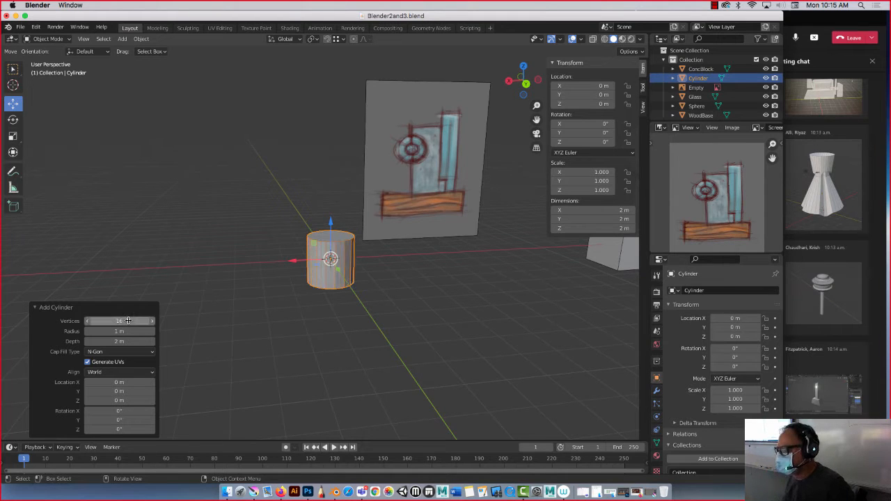
{"action": "middle_click_drag", "start_coordinate": [270, 181], "coordinate": [250, 199]}
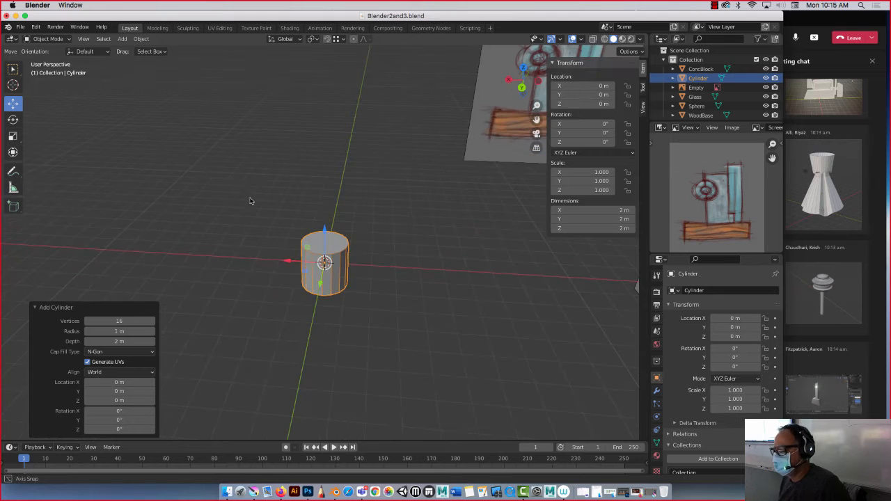
{"action": "left_click", "coordinate": [252, 196]}
{"action": "left_click", "coordinate": [314, 244]}
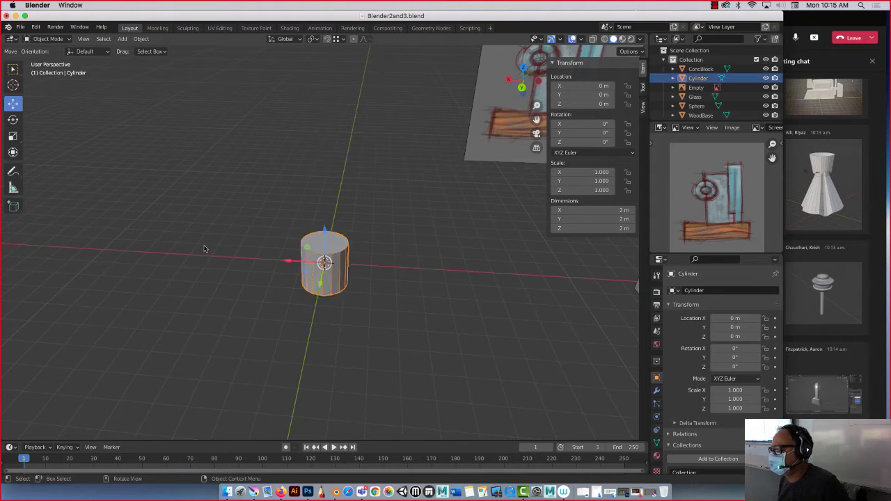
Stretch the cylinder along the Z axis by a factor of about 1.878 and put it into Edit Mode.
{"action": "middle_click_drag", "start_coordinate": [203, 248], "coordinate": [222, 227]}
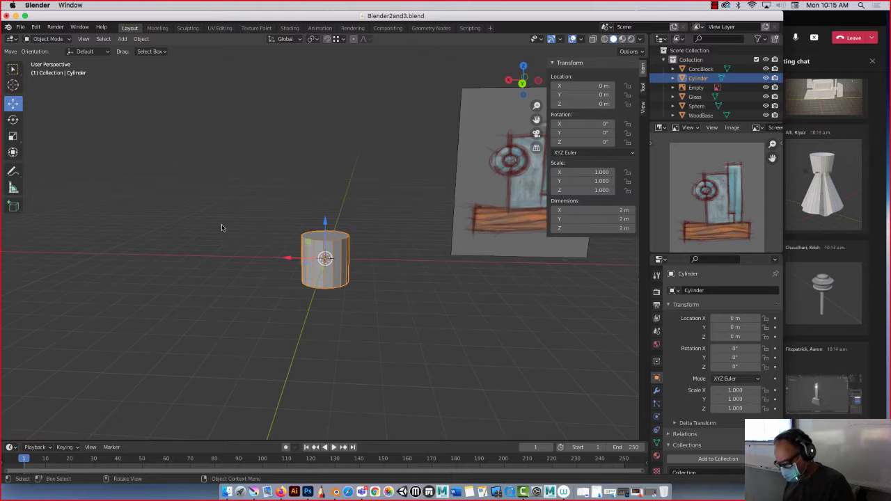
{"action": "key", "text": "s"}
{"action": "key", "text": "z"}
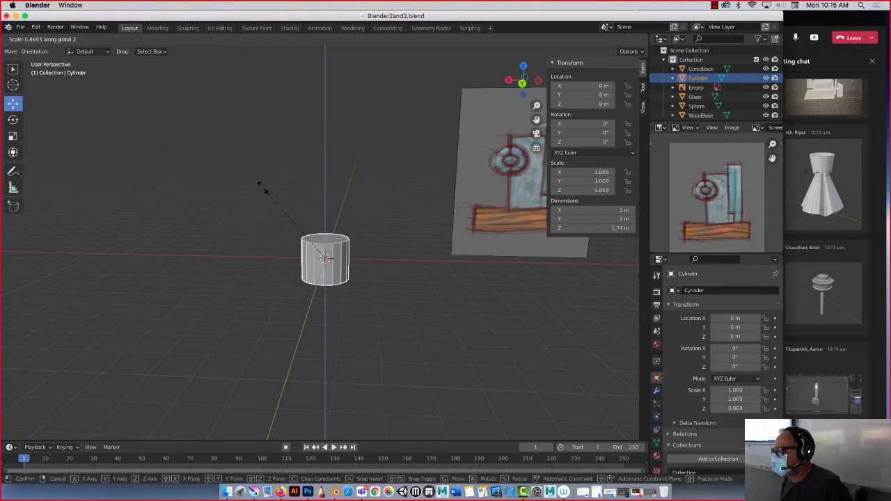
{"action": "left_click", "coordinate": [326, 57]}
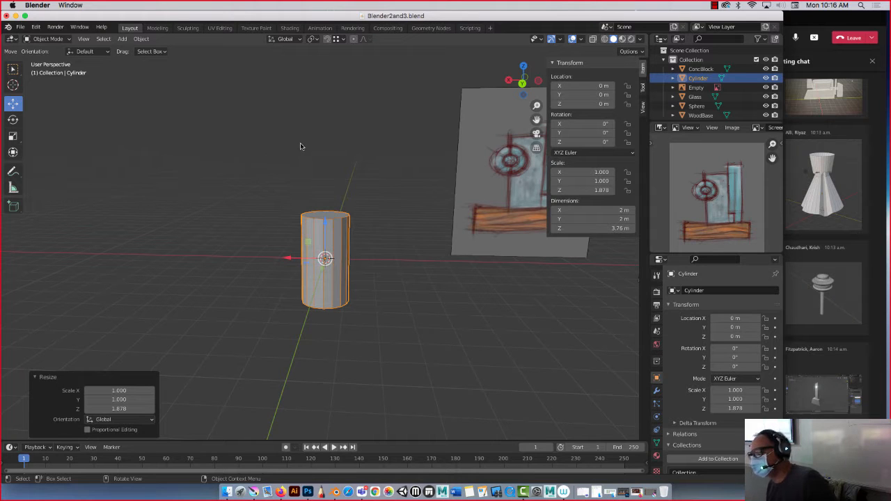
{"action": "middle_click_drag", "start_coordinate": [307, 160], "coordinate": [297, 164]}
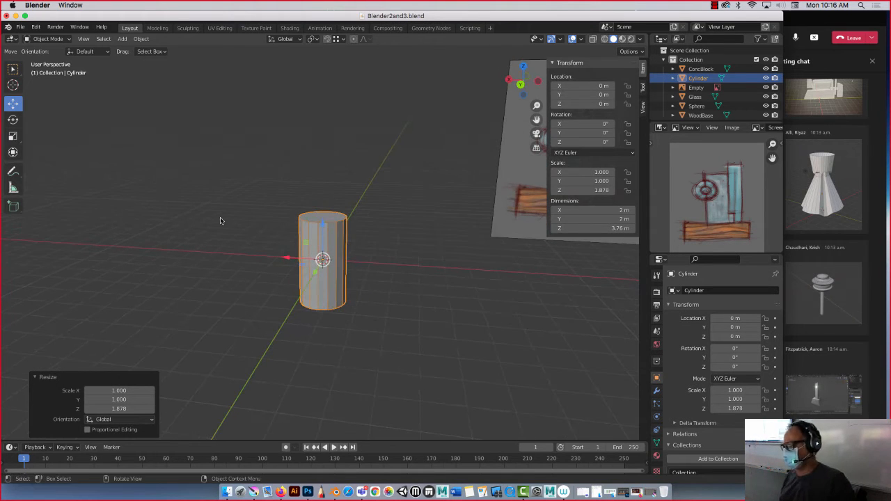
{"action": "key", "text": "Tab"}
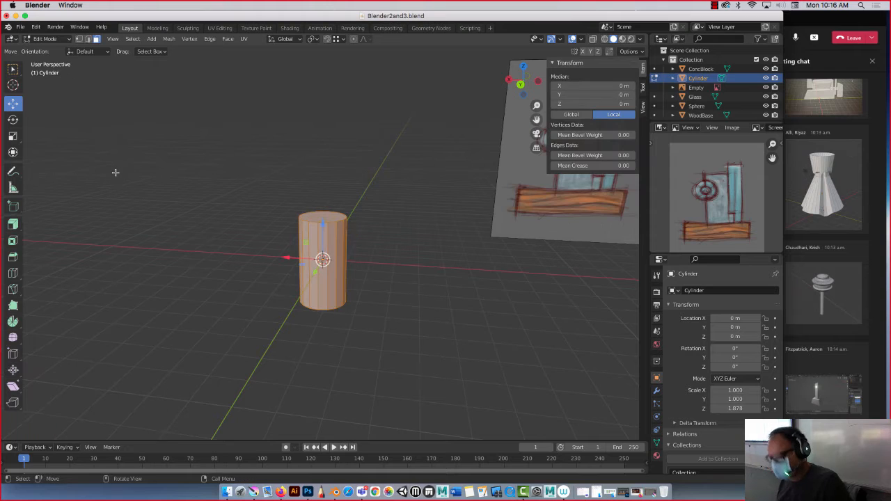
Add five evenly spaced horizontal loop cuts around the side of the cylinder.
{"action": "left_click", "coordinate": [68, 42]}
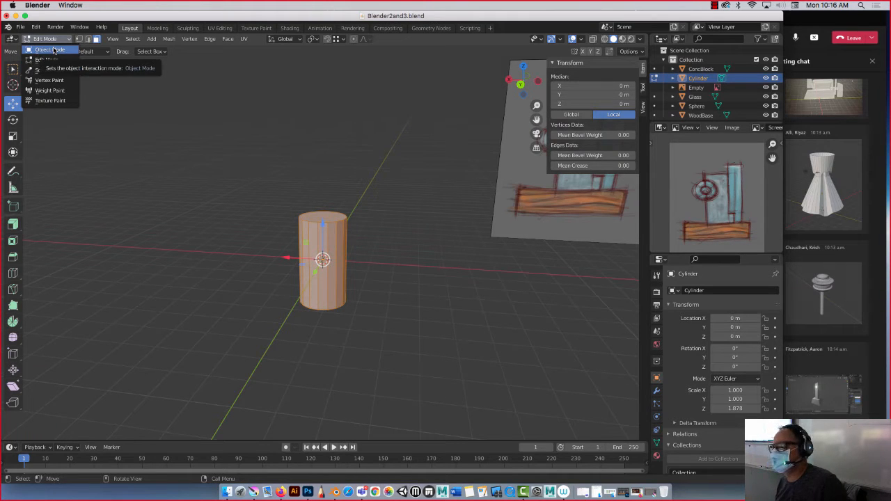
{"action": "left_click", "coordinate": [14, 272]}
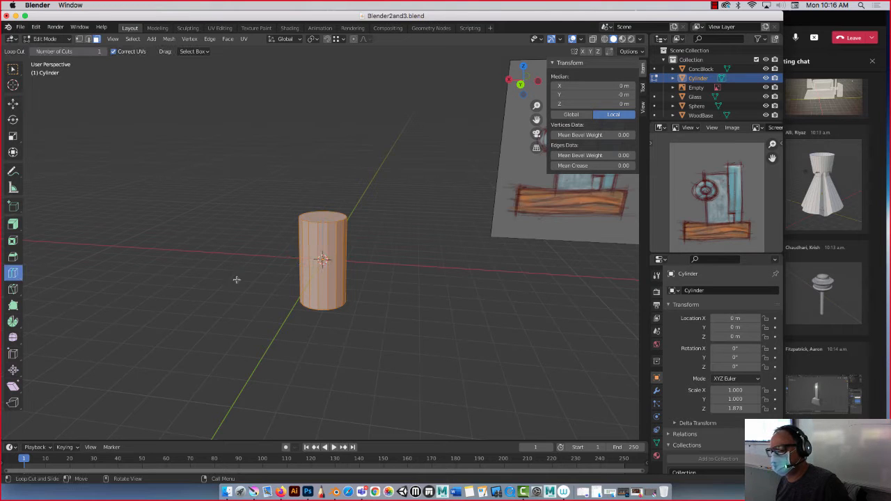
{"action": "left_click", "coordinate": [317, 263]}
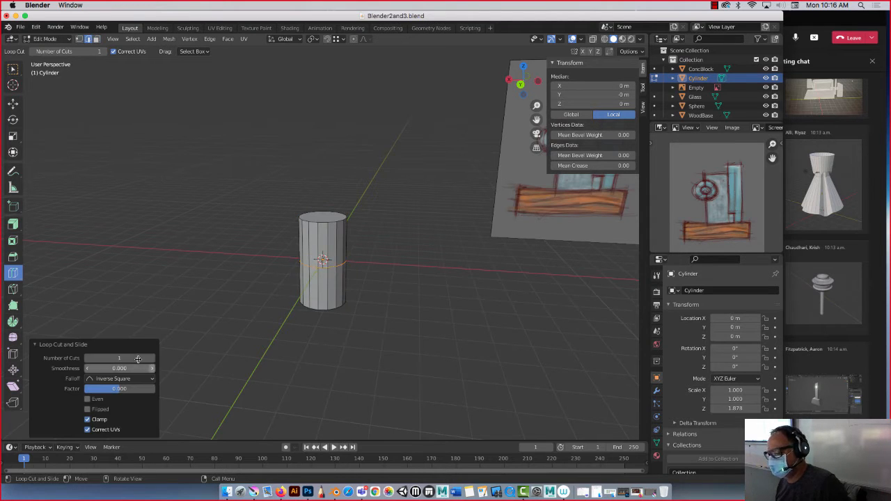
{"action": "left_click", "coordinate": [138, 356]}
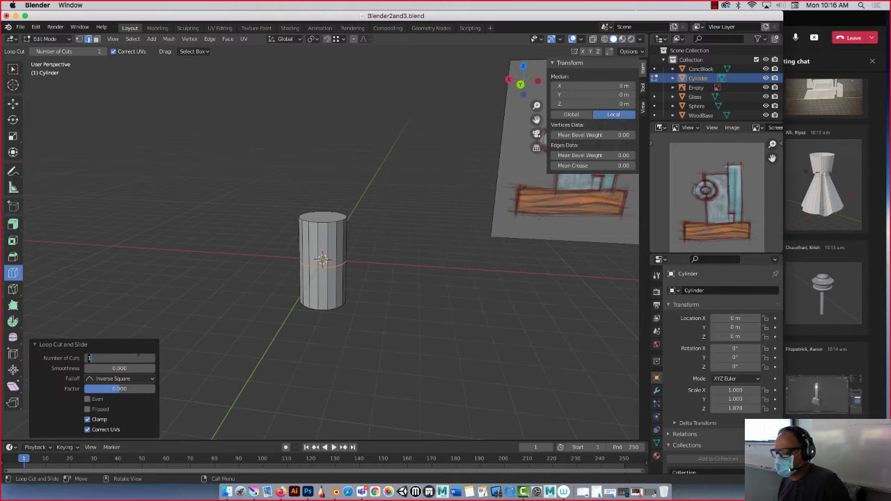
{"action": "type", "text": "5"}
{"action": "key", "text": "Return"}
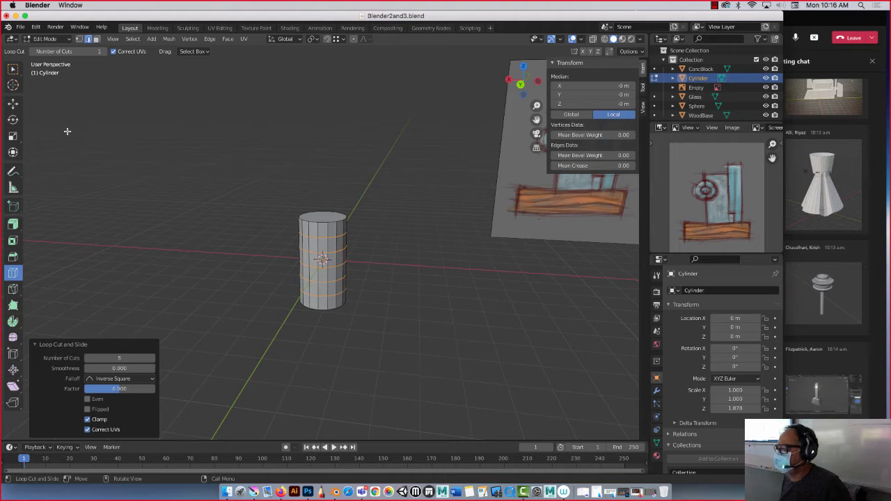
Deselect the new loops and cycle through vertex, edge and face selection, finishing in edge select mode.
{"action": "middle_click_drag", "start_coordinate": [172, 145], "coordinate": [170, 172]}
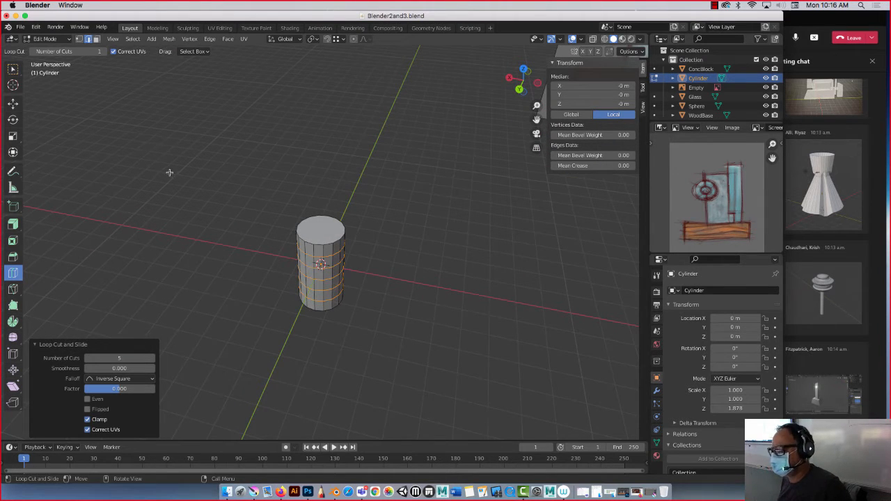
{"action": "left_click", "coordinate": [13, 104]}
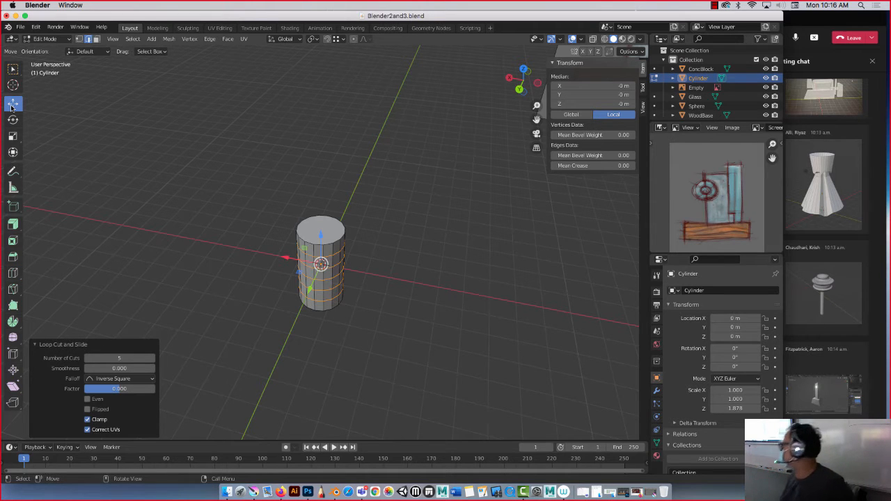
{"action": "middle_click_drag", "start_coordinate": [197, 183], "coordinate": [195, 158]}
{"action": "left_click", "coordinate": [194, 158]}
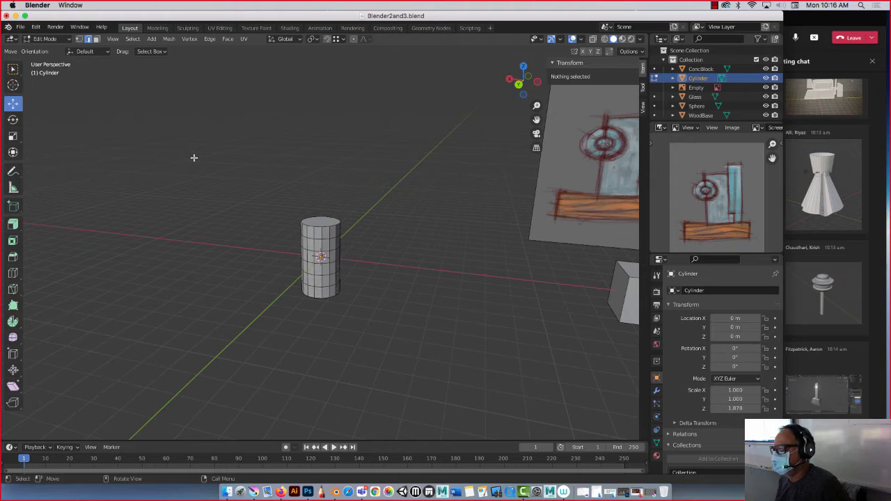
{"action": "left_click", "coordinate": [80, 39]}
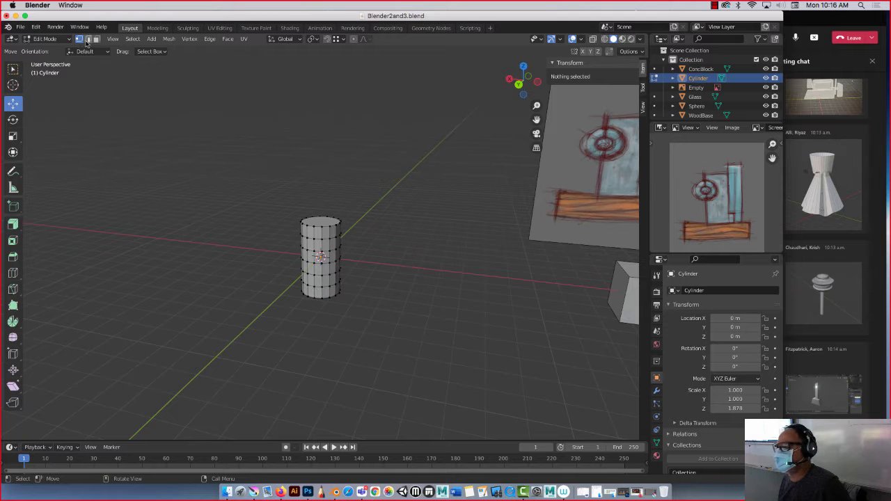
{"action": "left_click", "coordinate": [88, 39]}
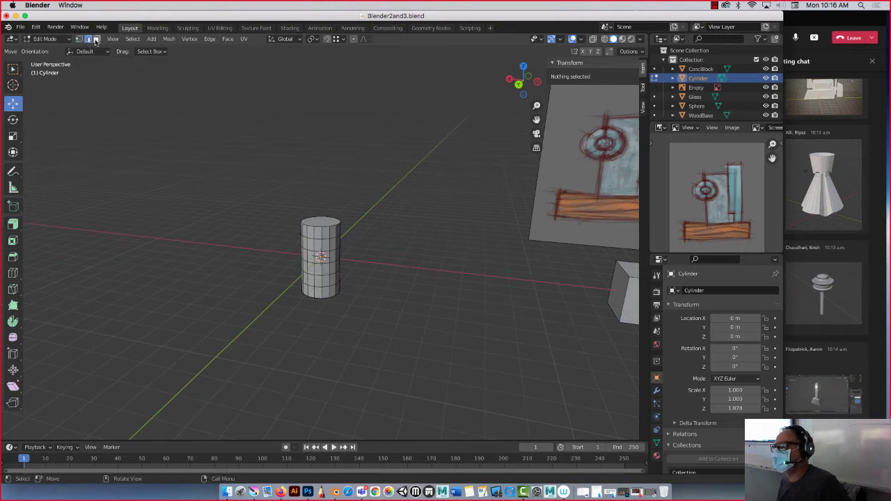
{"action": "left_click", "coordinate": [96, 39]}
{"action": "left_click", "coordinate": [87, 39]}
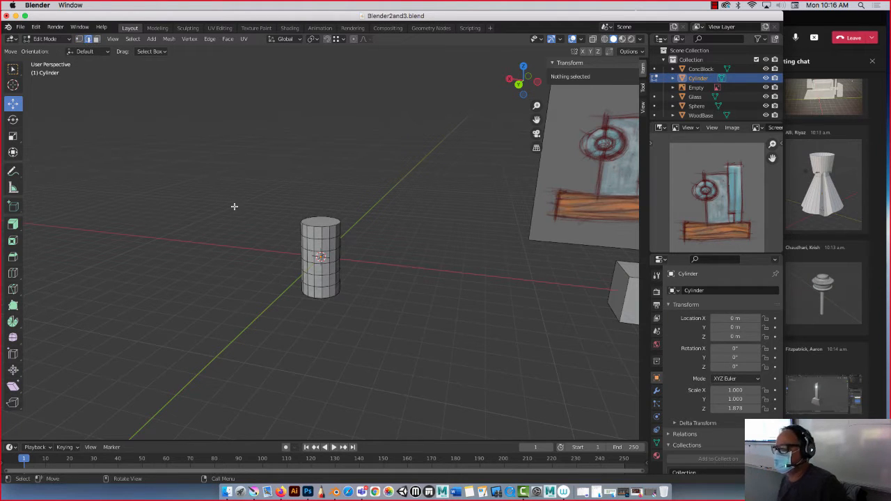
Select the entire edge loop just above the cylinder's middle and scale it to about 0.587 to form a narrow waist.
{"action": "scroll", "coordinate": [250, 211], "scroll_direction": "up", "scroll_amount": 4}
{"action": "scroll", "coordinate": [251, 211], "scroll_direction": "down", "scroll_amount": 3}
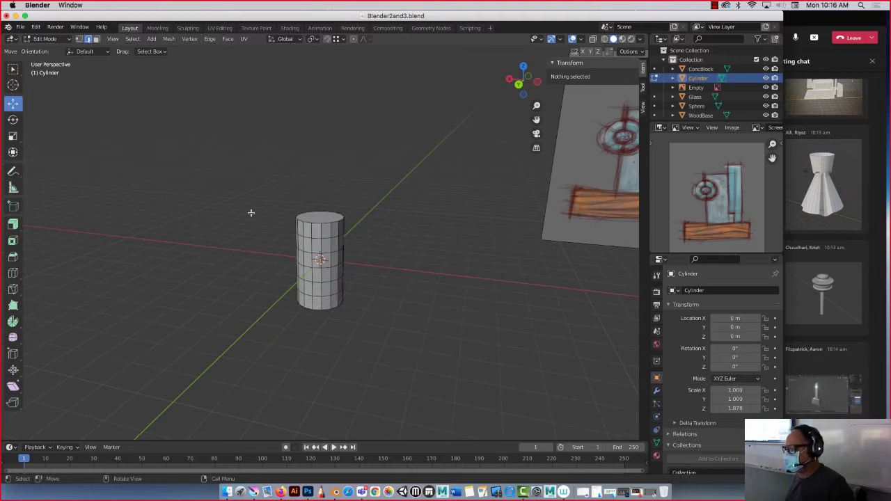
{"action": "left_click", "coordinate": [12, 68]}
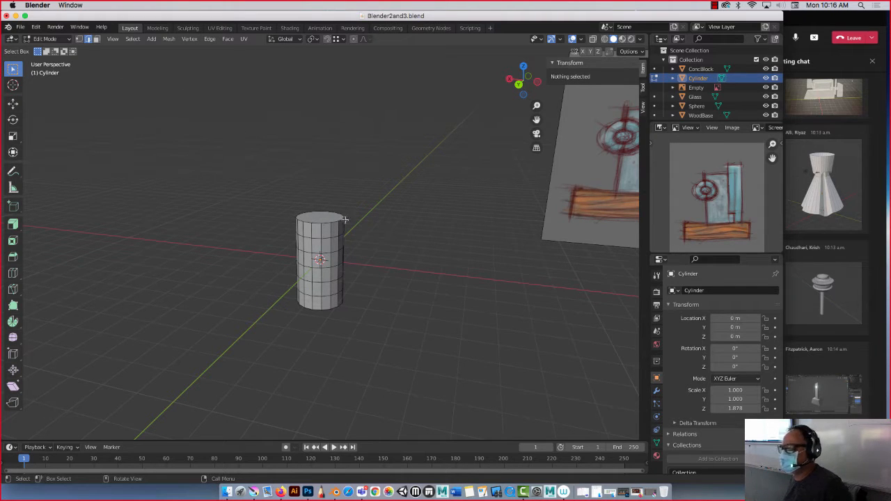
{"action": "scroll", "coordinate": [354, 258], "scroll_direction": "up", "scroll_amount": 2}
{"action": "scroll", "coordinate": [313, 262], "scroll_direction": "up", "scroll_amount": 4}
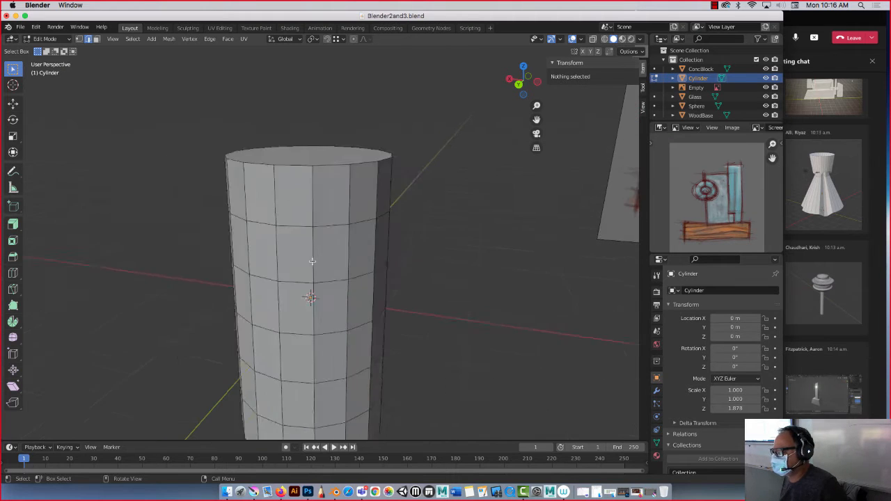
{"action": "scroll", "coordinate": [312, 261], "scroll_direction": "down", "scroll_amount": 3}
{"action": "left_click", "coordinate": [306, 267]}
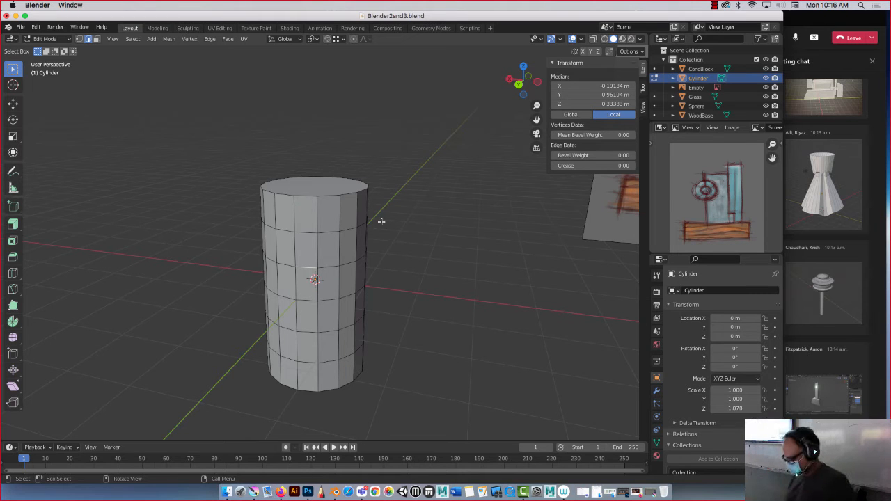
{"action": "left_click", "coordinate": [284, 264], "text": "alt"}
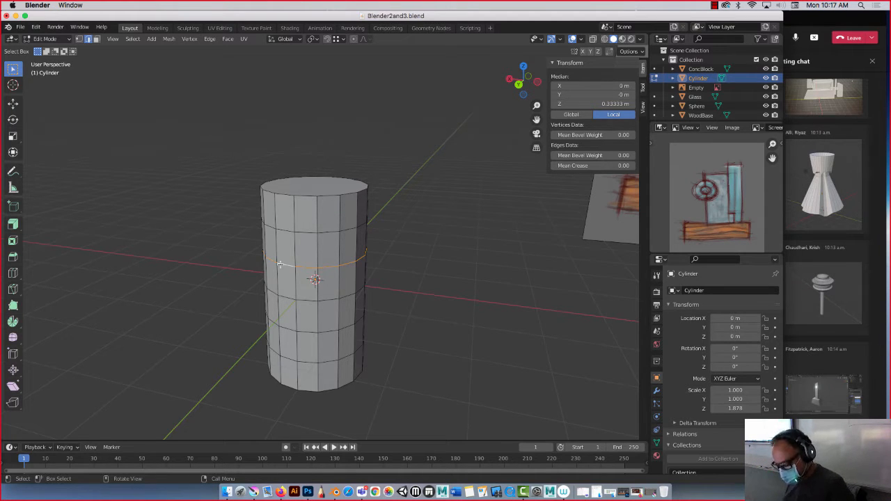
{"action": "key", "text": "s"}
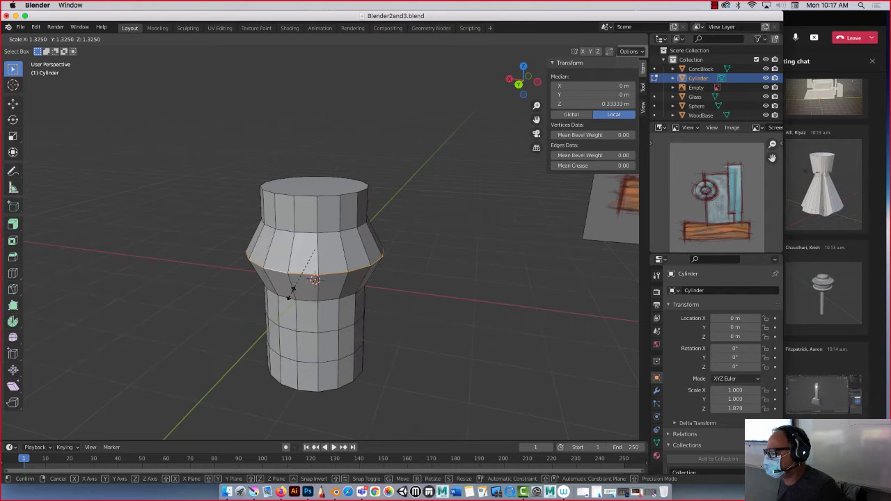
{"action": "left_click", "coordinate": [306, 268]}
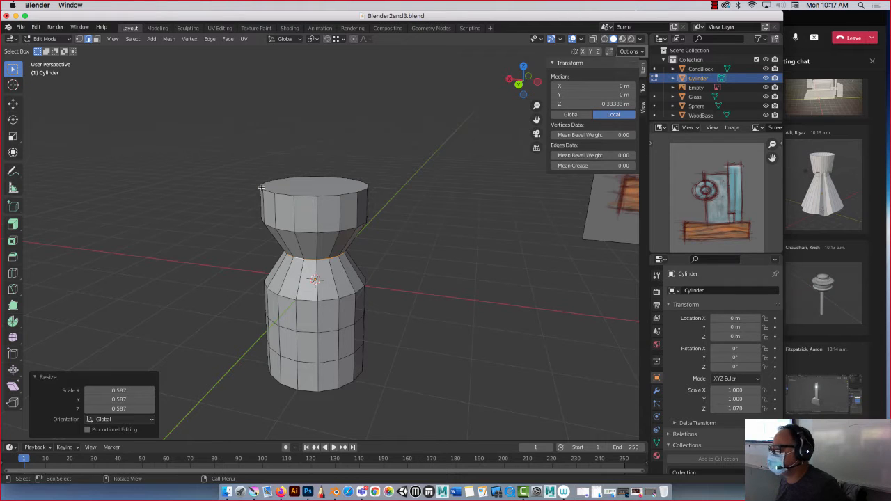
Select the edge loop just below the cylinder's middle and scale it to about 0.509 to form a second waist.
{"action": "middle_click_drag", "start_coordinate": [261, 188], "coordinate": [284, 206]}
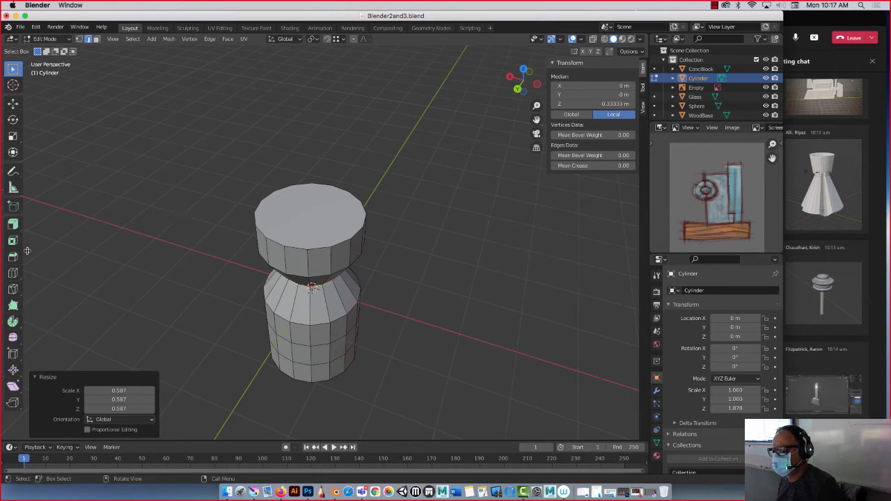
{"action": "left_click", "coordinate": [12, 273]}
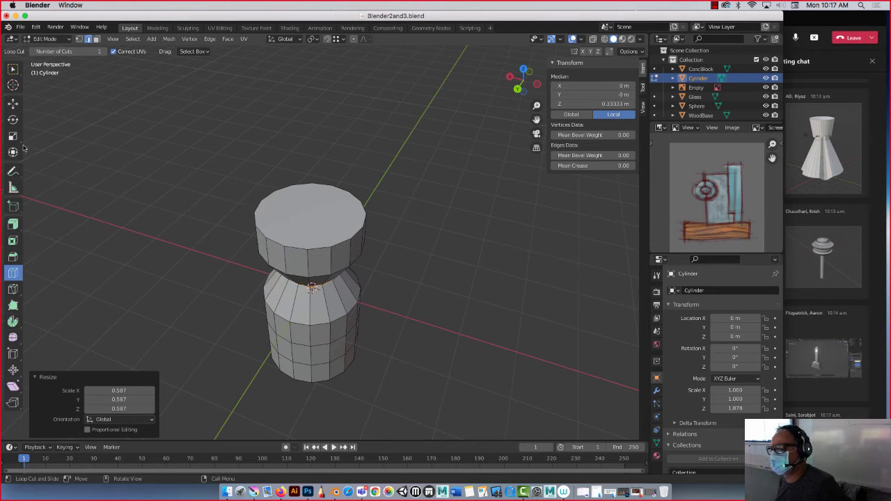
{"action": "middle_click_drag", "start_coordinate": [165, 259], "coordinate": [157, 192]}
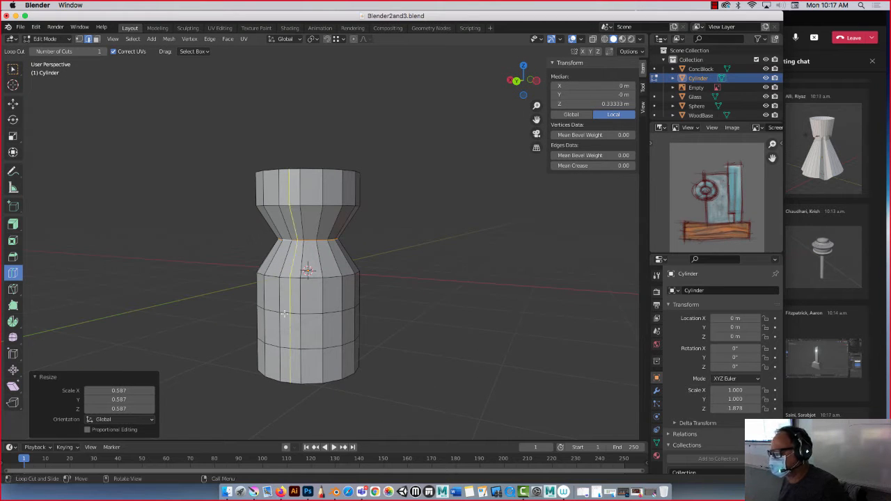
{"action": "left_click", "coordinate": [12, 103]}
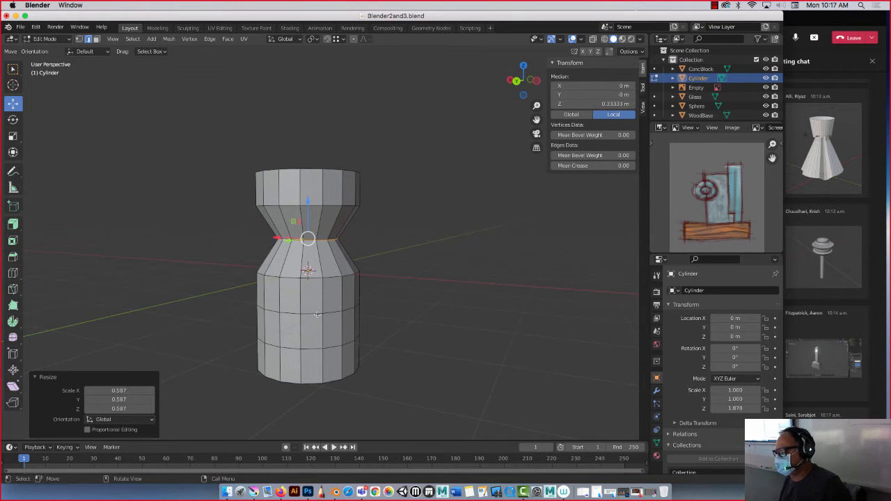
{"action": "left_click", "coordinate": [316, 314], "text": "alt"}
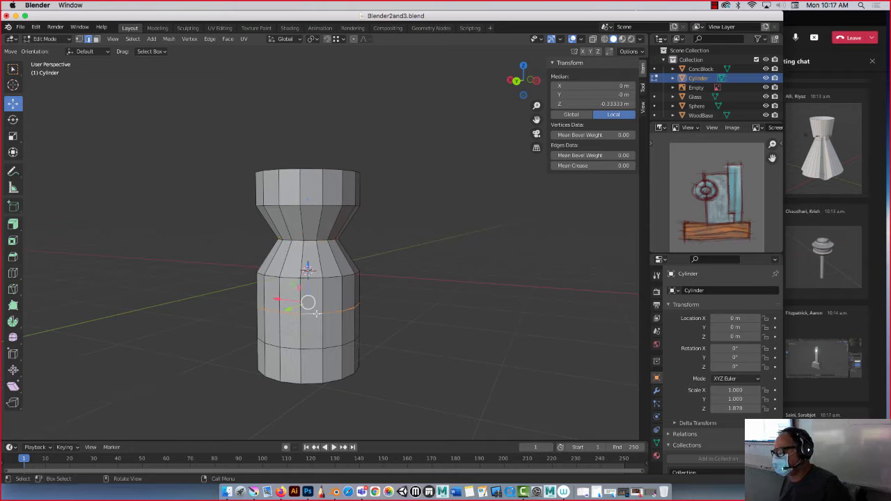
{"action": "key", "text": "s"}
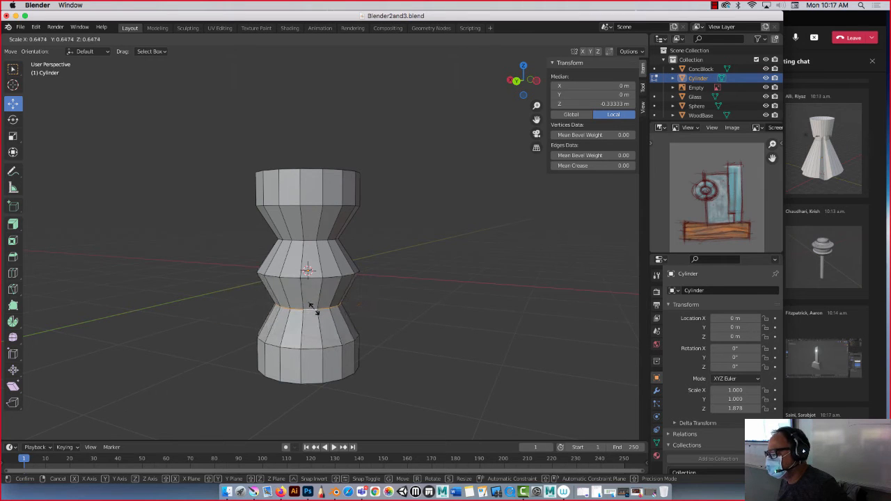
{"action": "left_click", "coordinate": [311, 306]}
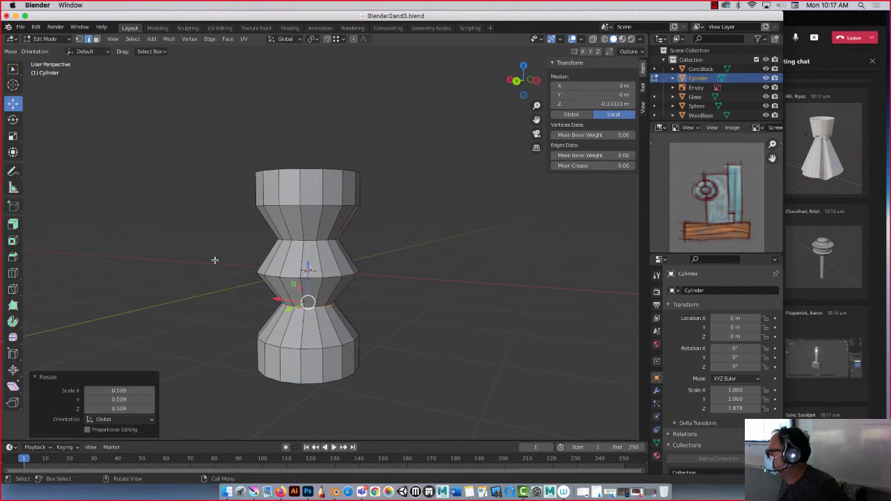
{"action": "middle_click_drag", "start_coordinate": [228, 191], "coordinate": [221, 212]}
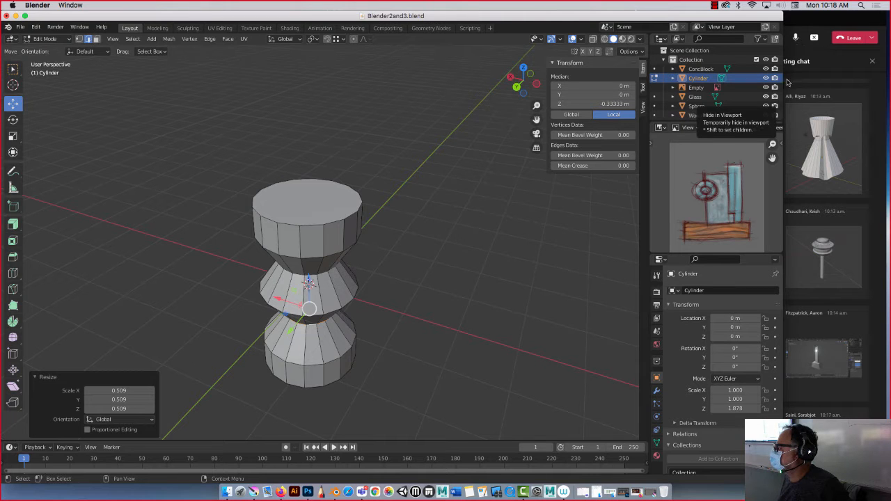
Select the cylinder's top face, scale it to about 0.34 and raise it about 1.01 m along Z.
{"action": "left_click", "coordinate": [784, 148]}
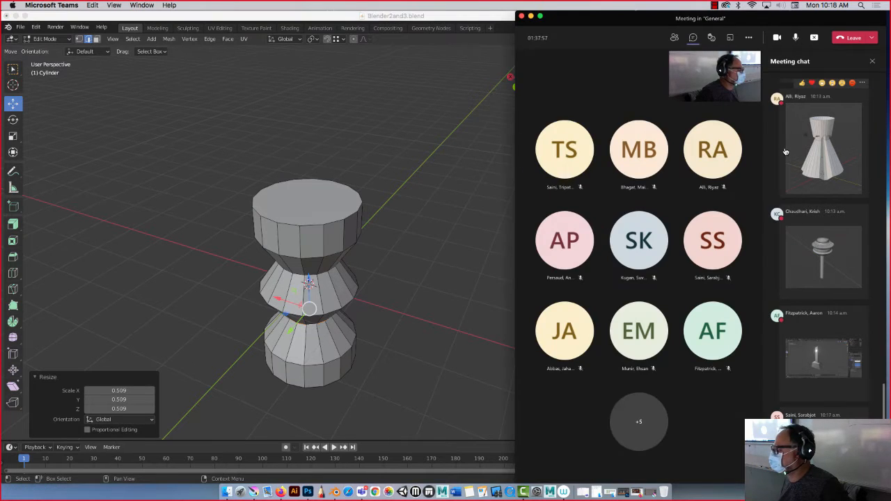
{"action": "left_click", "coordinate": [401, 114]}
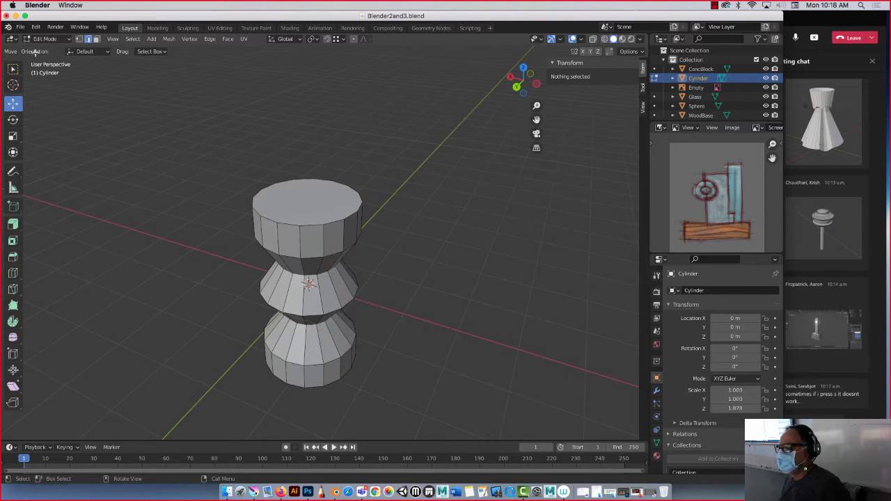
{"action": "left_click", "coordinate": [305, 196]}
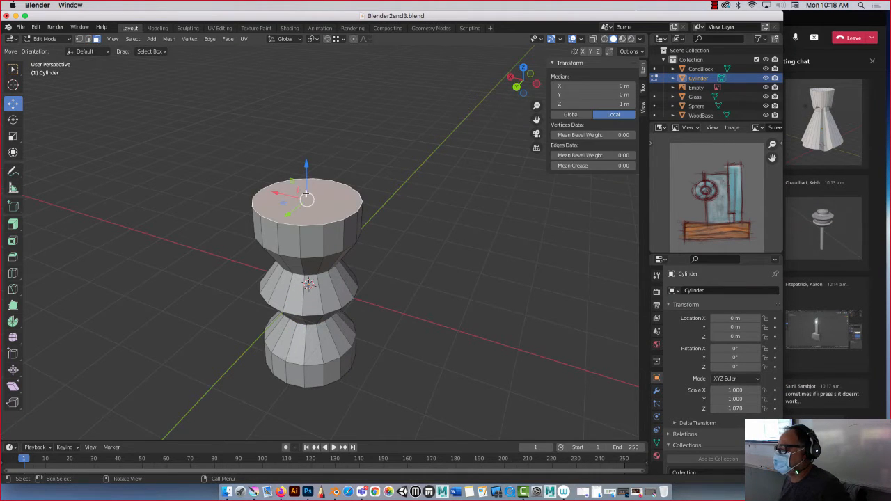
{"action": "mouse_move", "coordinate": [167, 201]}
{"action": "middle_mouse_down"}
{"action": "mouse_move", "coordinate": [173, 182]}
{"action": "mouse_move", "coordinate": [179, 206]}
{"action": "middle_mouse_up"}
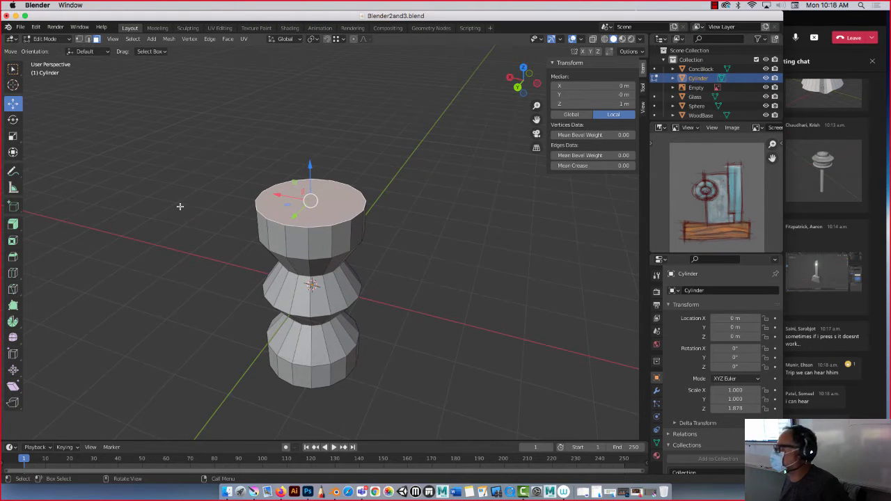
{"action": "key", "text": "s"}
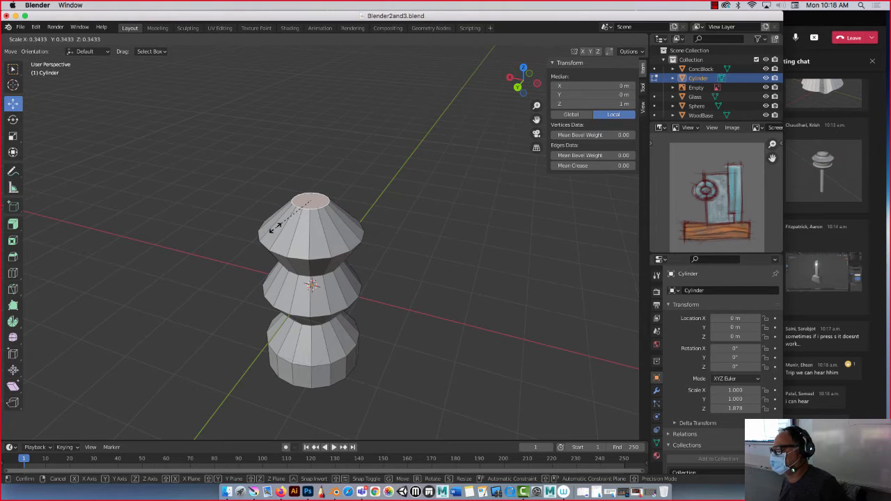
{"action": "left_click", "coordinate": [276, 228]}
{"action": "left_click_drag", "start_coordinate": [309, 174], "coordinate": [310, 116]}
{"action": "mouse_move", "coordinate": [187, 194]}
{"action": "middle_mouse_down"}
{"action": "mouse_move", "coordinate": [178, 163]}
{"action": "mouse_move", "coordinate": [182, 180]}
{"action": "middle_mouse_up"}
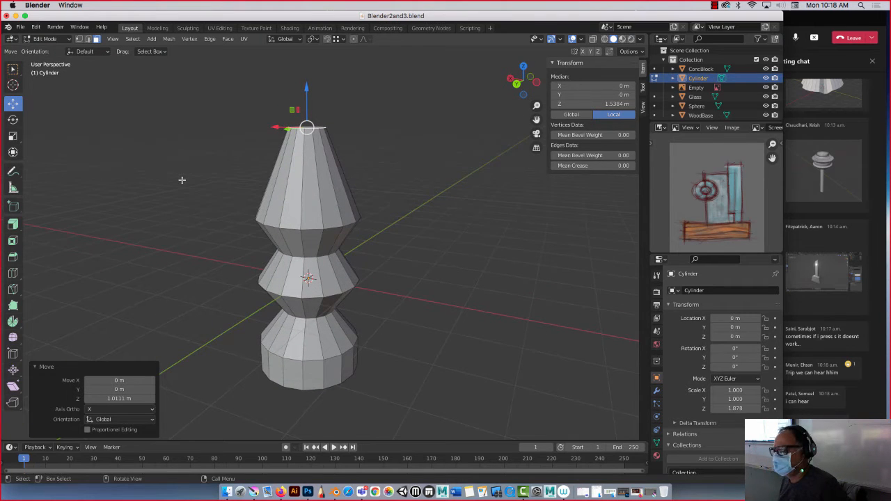
Add horizontal loop cuts through the tapered top section, sliding one close to its lower shoulder and one close to its upper rim.
{"action": "left_click", "coordinate": [12, 272]}
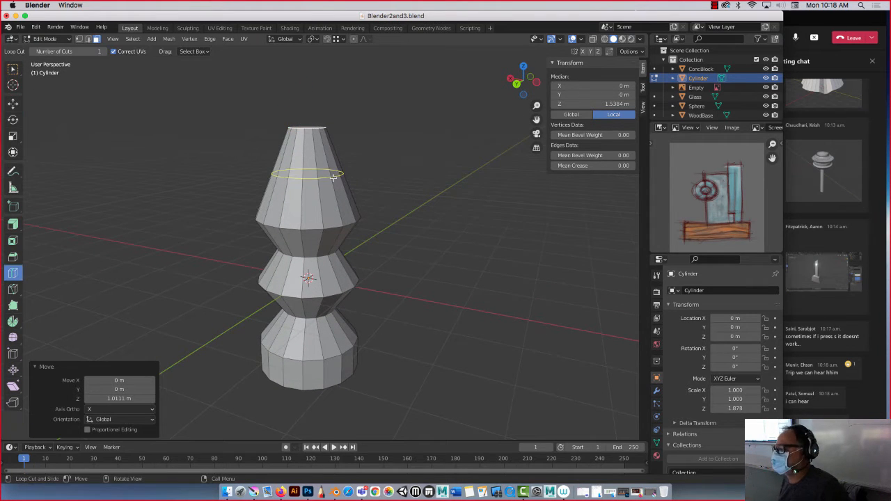
{"action": "left_click", "coordinate": [332, 178]}
{"action": "left_click", "coordinate": [332, 177]}
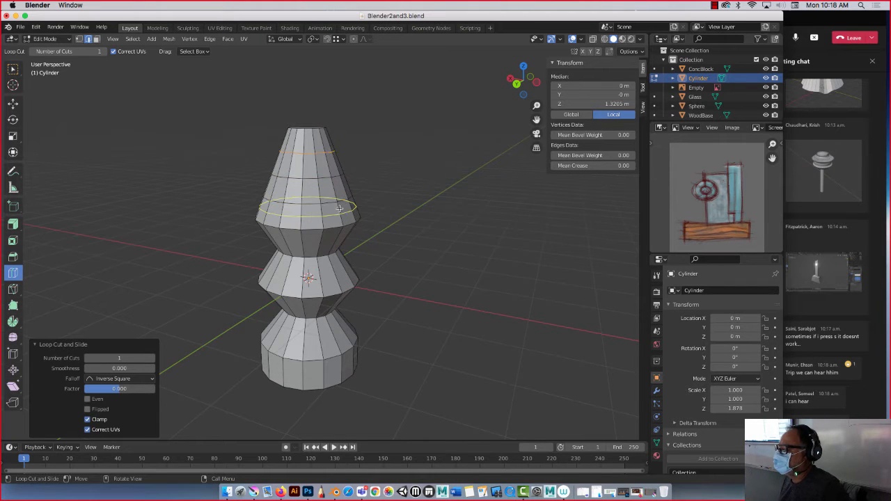
{"action": "left_click_drag", "start_coordinate": [334, 207], "coordinate": [337, 215]}
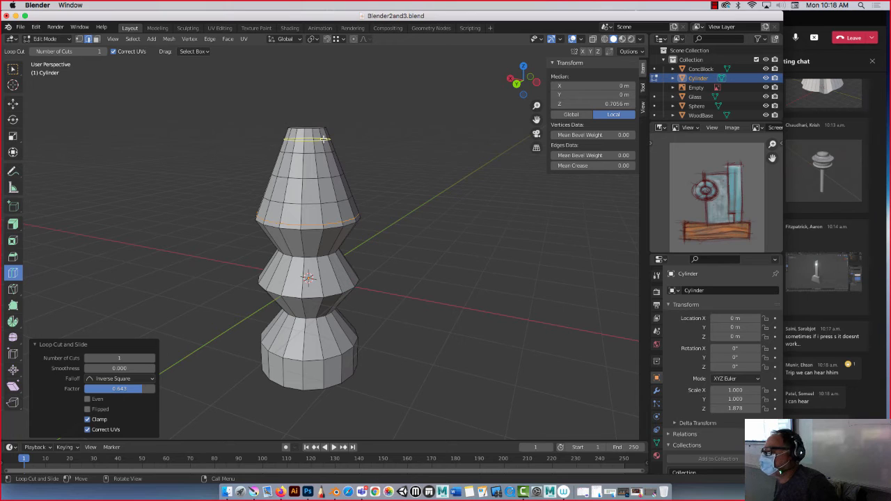
{"action": "mouse_move", "coordinate": [323, 139]}
{"action": "left_mouse_down"}
{"action": "mouse_move", "coordinate": [325, 149]}
{"action": "mouse_move", "coordinate": [322, 132]}
{"action": "left_mouse_up"}
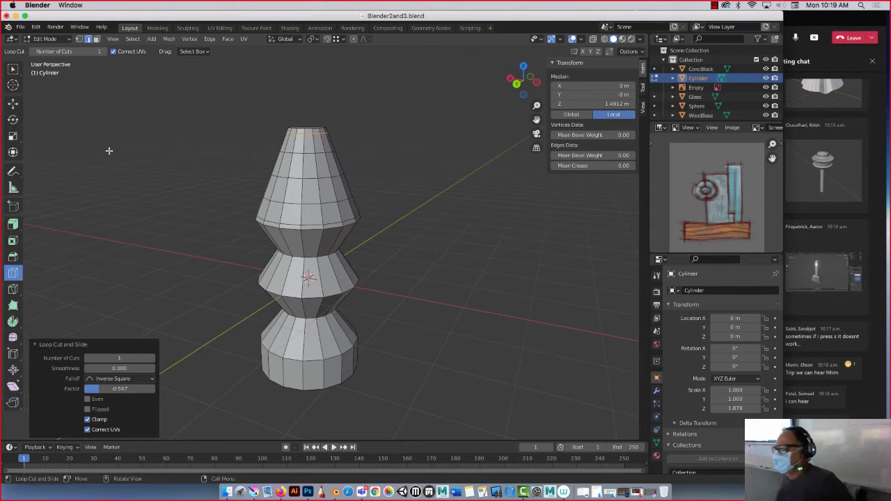
Select the model's top face, scale it to about 0.516 and raise it about 0.885 m along Z.
{"action": "left_click", "coordinate": [12, 103]}
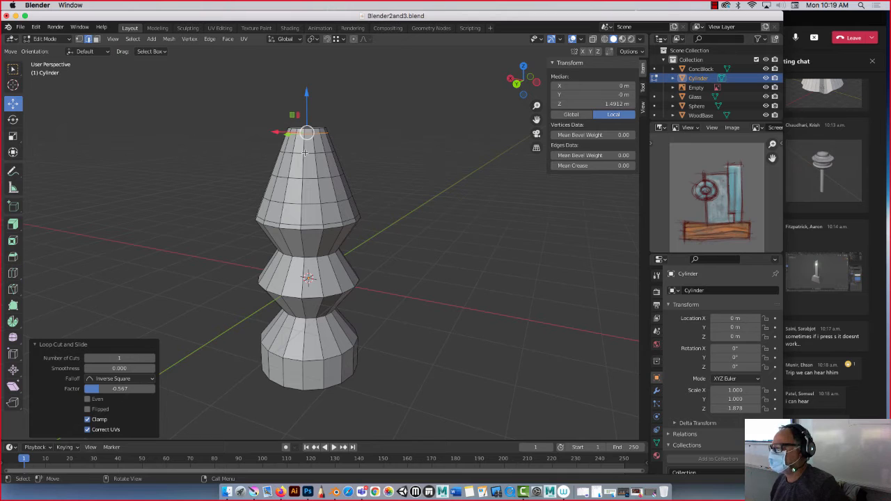
{"action": "middle_click_drag", "start_coordinate": [260, 140], "coordinate": [256, 163]}
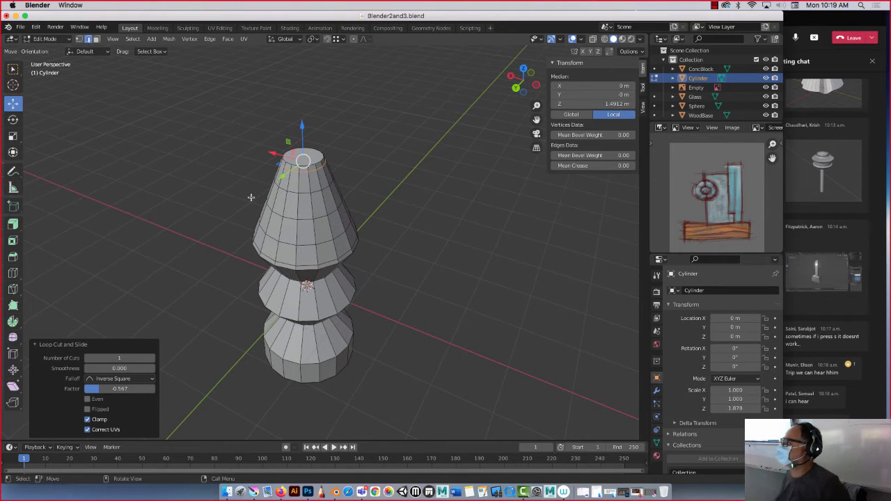
{"action": "left_click", "coordinate": [96, 39]}
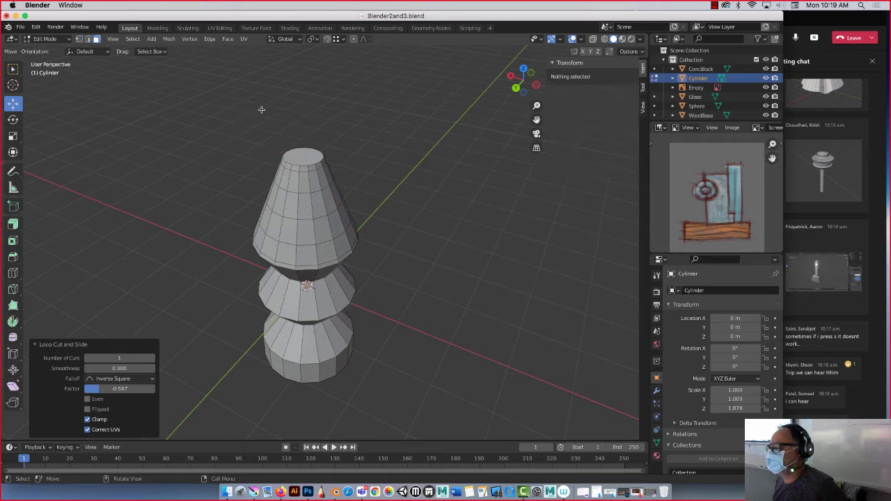
{"action": "left_click", "coordinate": [302, 154]}
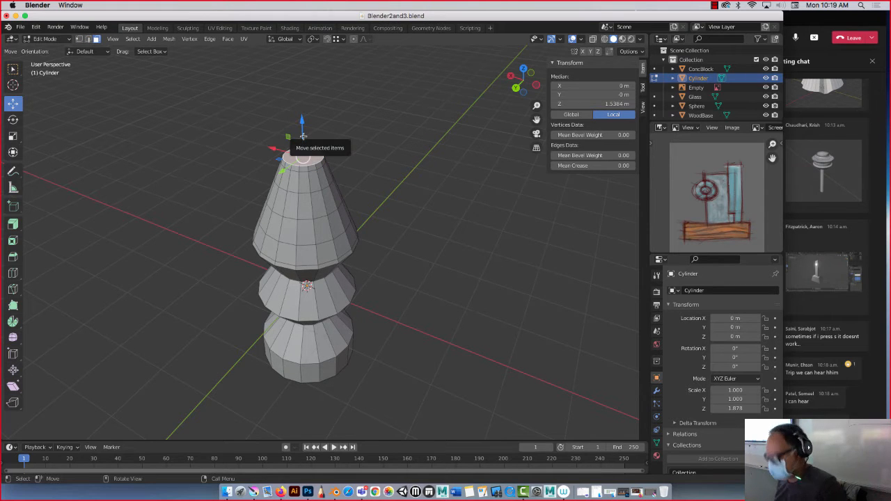
{"action": "key", "text": "s"}
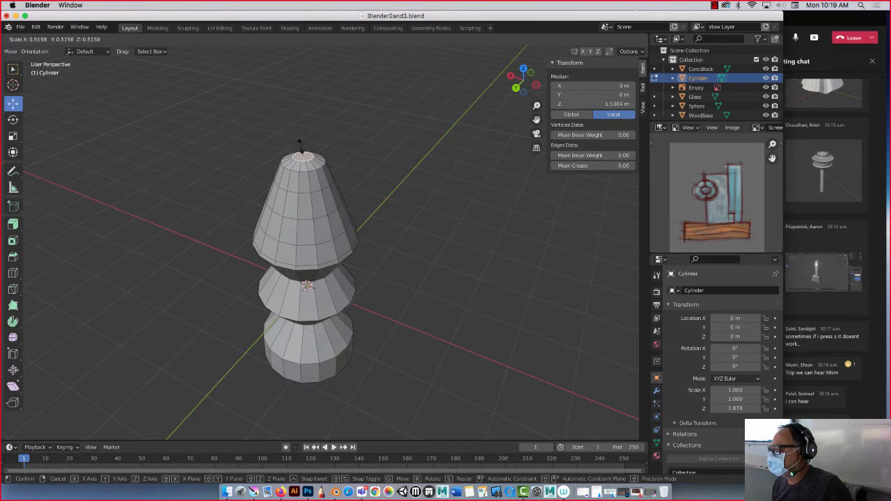
{"action": "left_click", "coordinate": [295, 149]}
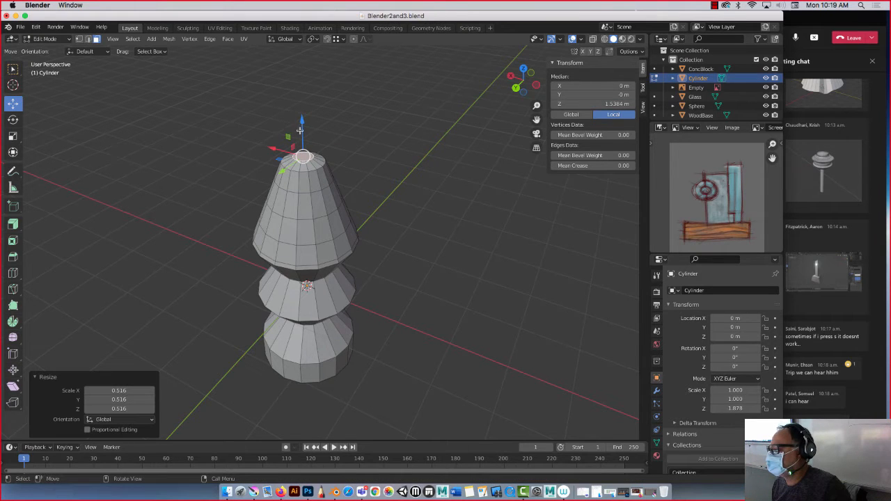
{"action": "left_click_drag", "start_coordinate": [299, 131], "coordinate": [297, 75]}
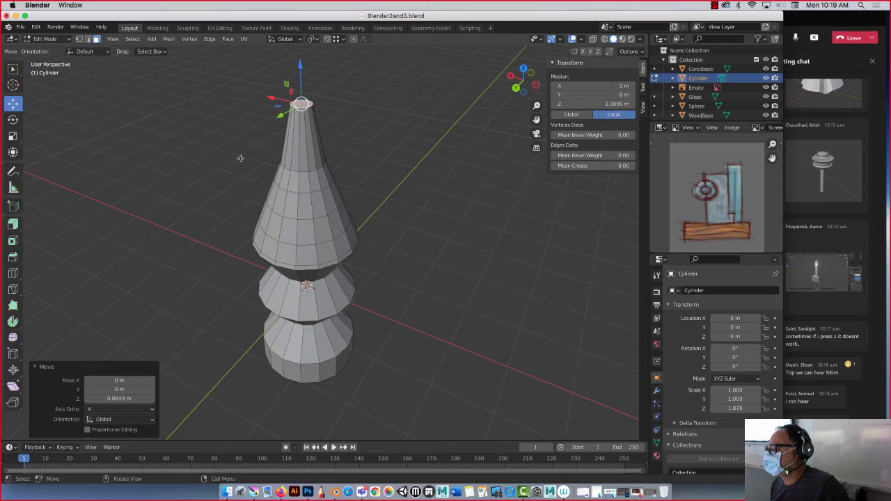
Merge the top face's vertices at their center to close the form in a single point.
{"action": "mouse_move", "coordinate": [241, 158]}
{"action": "middle_mouse_down"}
{"action": "mouse_move", "coordinate": [207, 133]}
{"action": "mouse_move", "coordinate": [188, 143]}
{"action": "middle_mouse_up"}
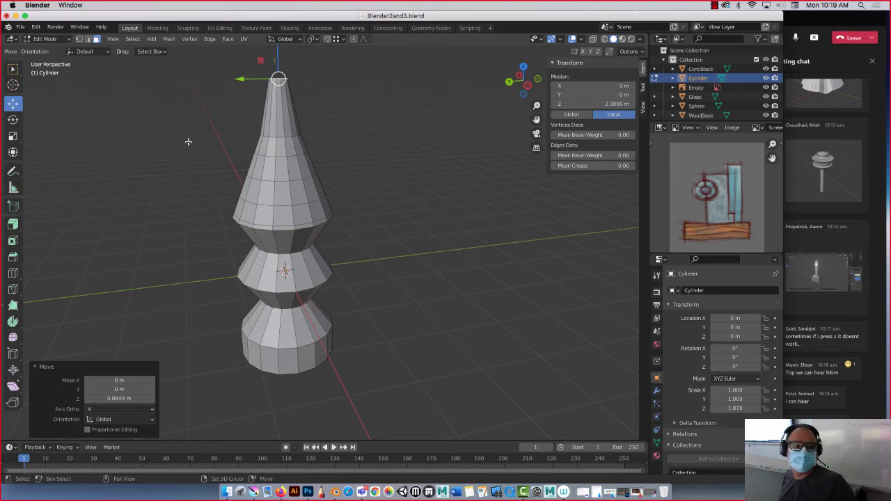
{"action": "middle_click_drag", "start_coordinate": [188, 142], "coordinate": [265, 216], "text": "shift"}
{"action": "middle_click_drag", "start_coordinate": [257, 169], "coordinate": [261, 177]}
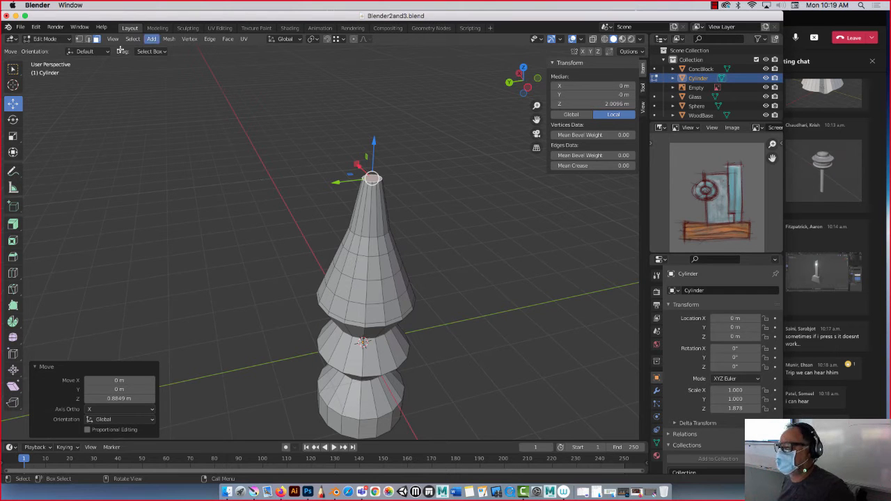
{"action": "left_click", "coordinate": [79, 39]}
{"action": "middle_click_drag", "start_coordinate": [312, 208], "coordinate": [281, 179]}
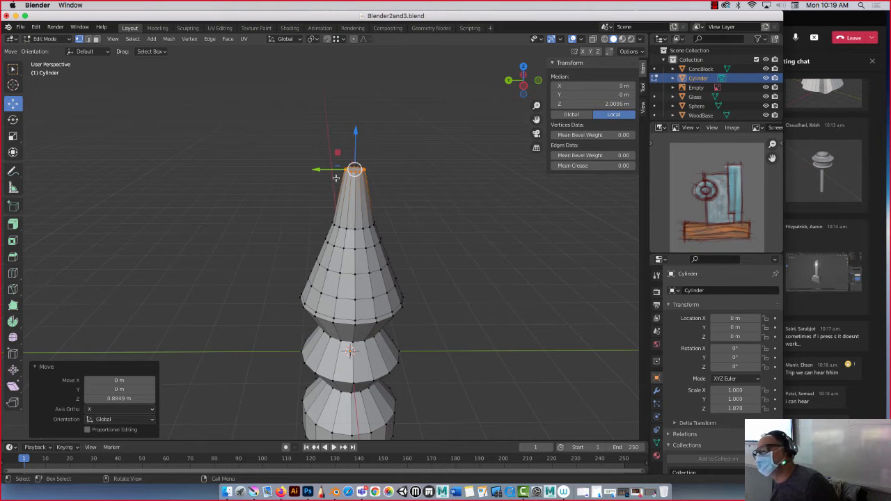
{"action": "right_click", "coordinate": [359, 174]}
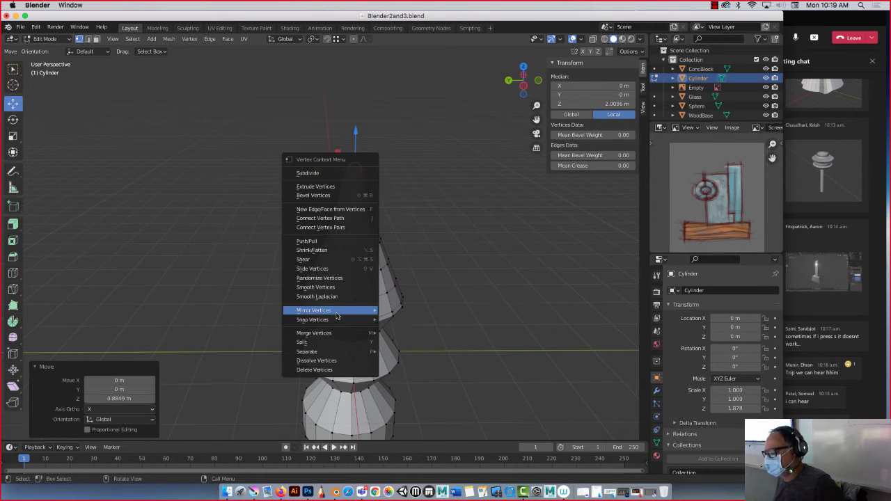
{"action": "mouse_move", "coordinate": [330, 336]}
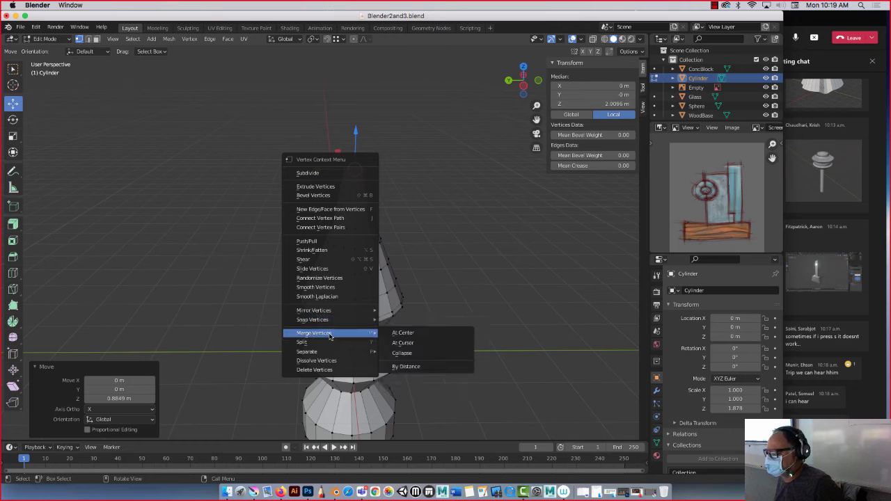
{"action": "left_click", "coordinate": [409, 332]}
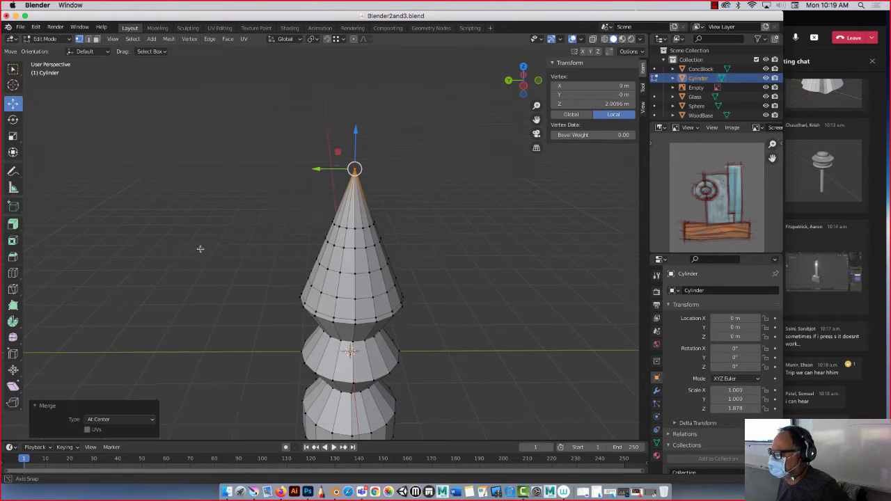
Return to Object Mode and move the finished pointed form about 8.325 m along X, away from the origin.
{"action": "middle_click_drag", "start_coordinate": [199, 248], "coordinate": [283, 228]}
{"action": "scroll", "coordinate": [283, 228], "scroll_direction": "down", "scroll_amount": 4}
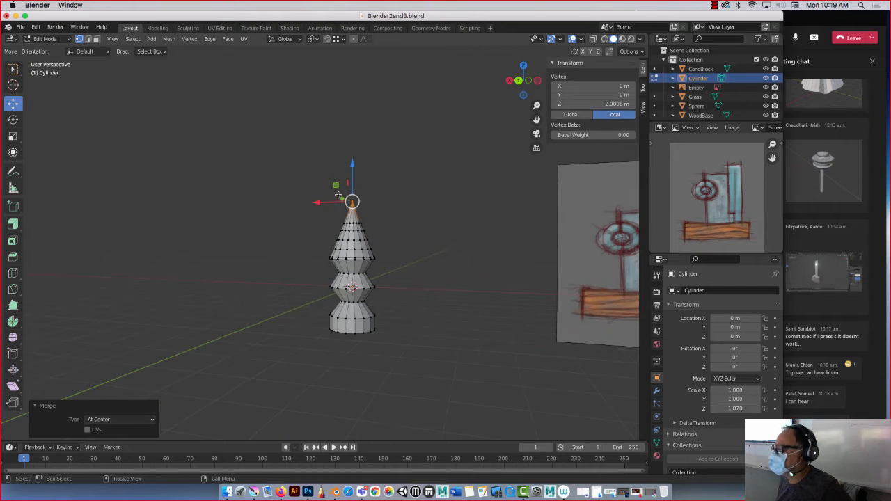
{"action": "middle_click_drag", "start_coordinate": [340, 195], "coordinate": [309, 235]}
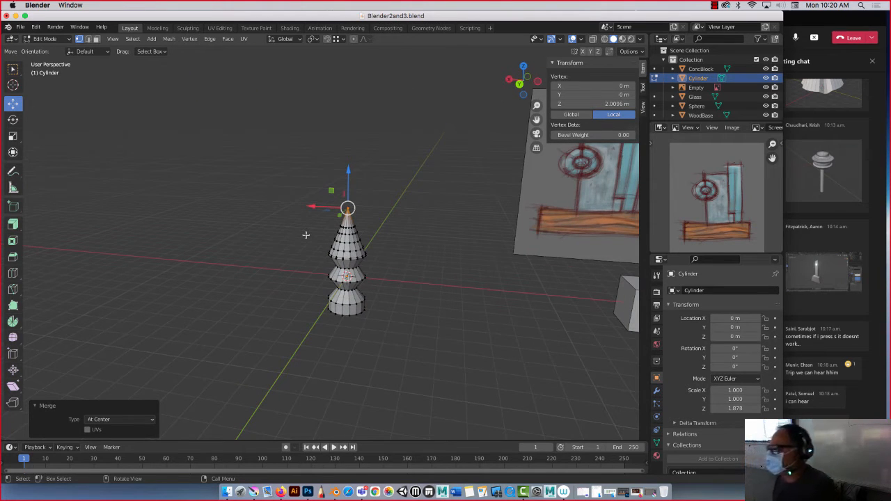
{"action": "key", "text": "Tab"}
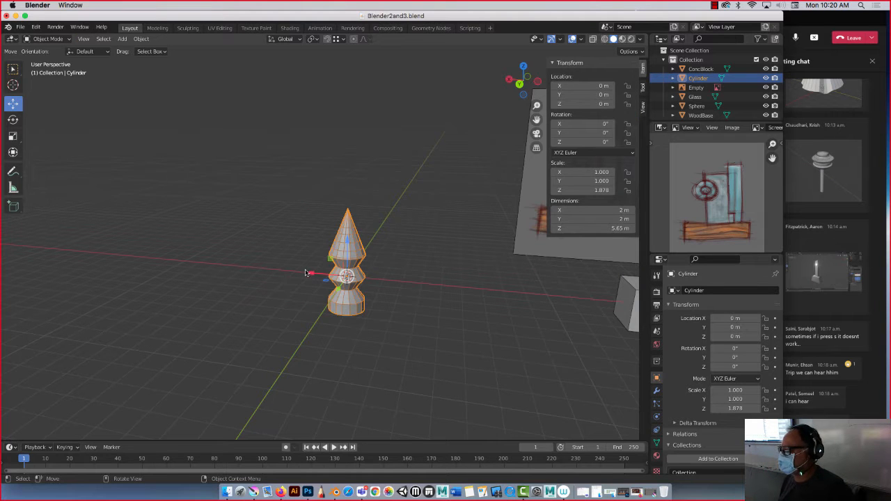
{"action": "left_click_drag", "start_coordinate": [300, 271], "coordinate": [162, 264]}
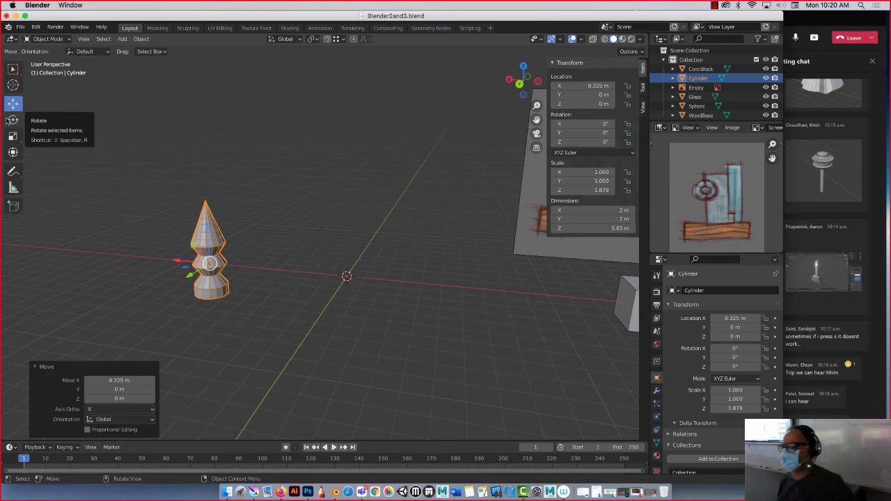
Add a new mesh cylinder at the origin with a radius of 0.5 m.
{"action": "left_click", "coordinate": [122, 39]}
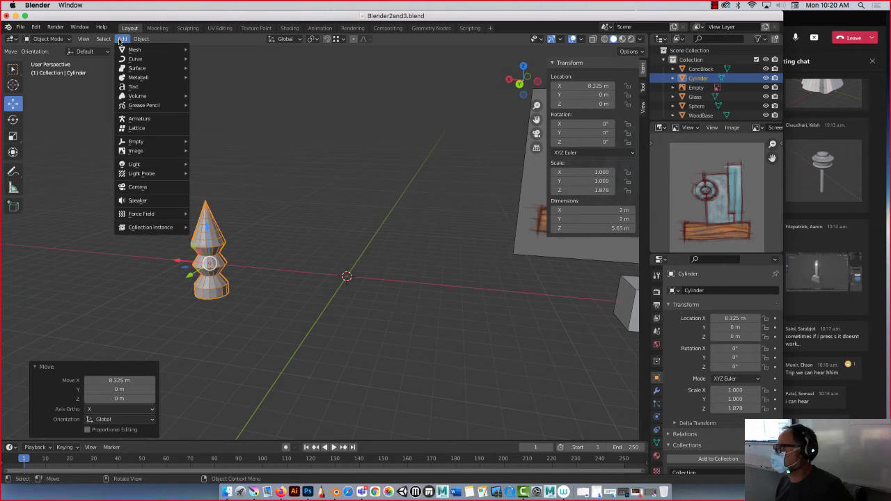
{"action": "mouse_move", "coordinate": [133, 49]}
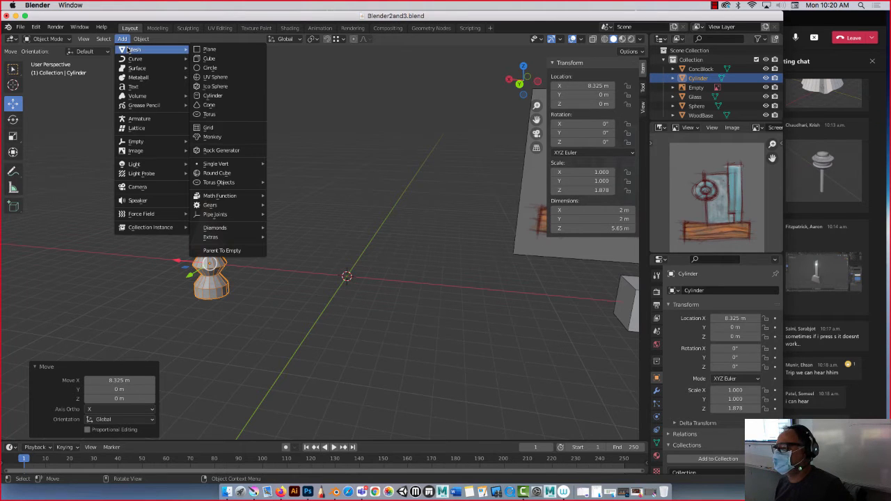
{"action": "left_click", "coordinate": [211, 97]}
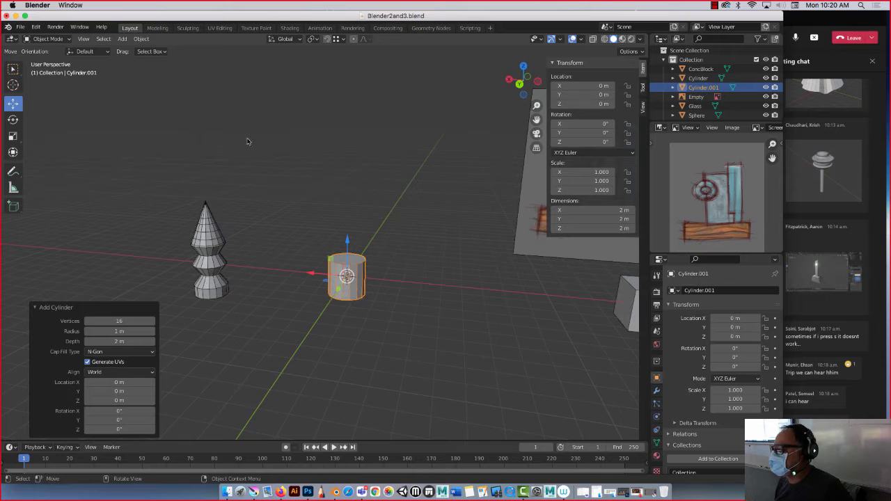
{"action": "left_click", "coordinate": [126, 332]}
{"action": "type", "text": "0.5"}
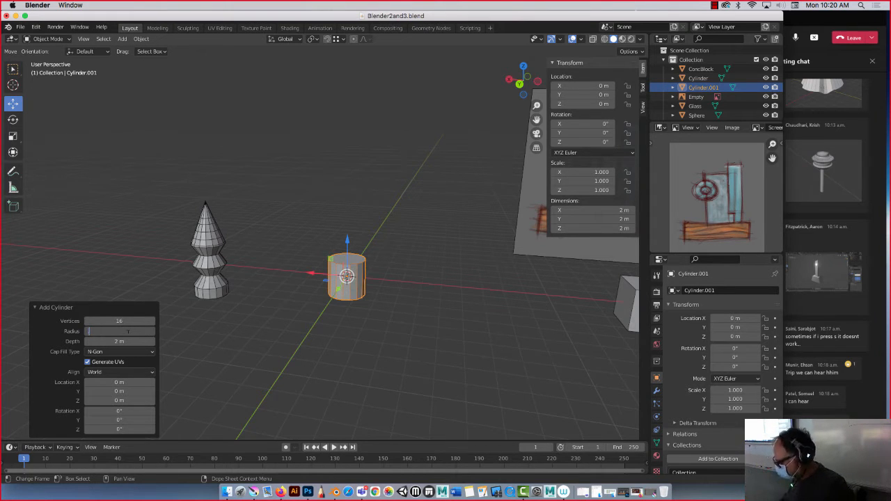
{"action": "key", "text": "Return"}
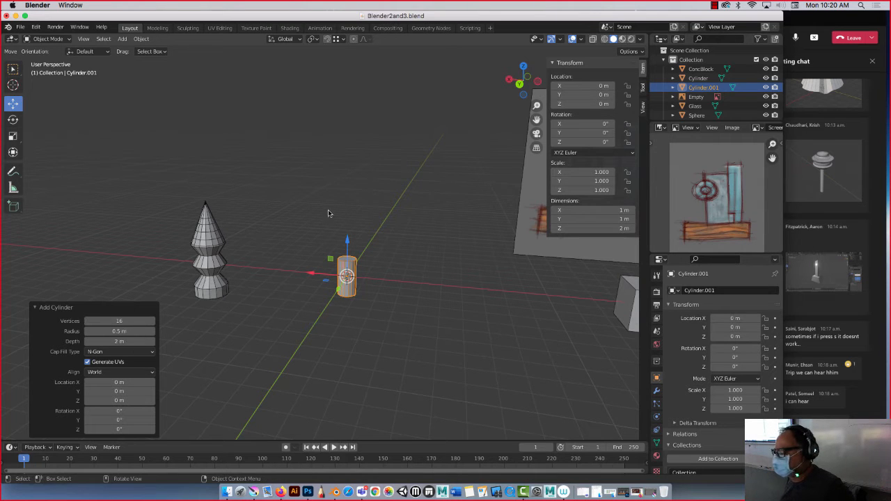
Extrude the new cylinder's top face upward about 1.46 m and scale the extruded face to about 0.467.
{"action": "scroll", "coordinate": [328, 210], "scroll_direction": "up", "scroll_amount": 4}
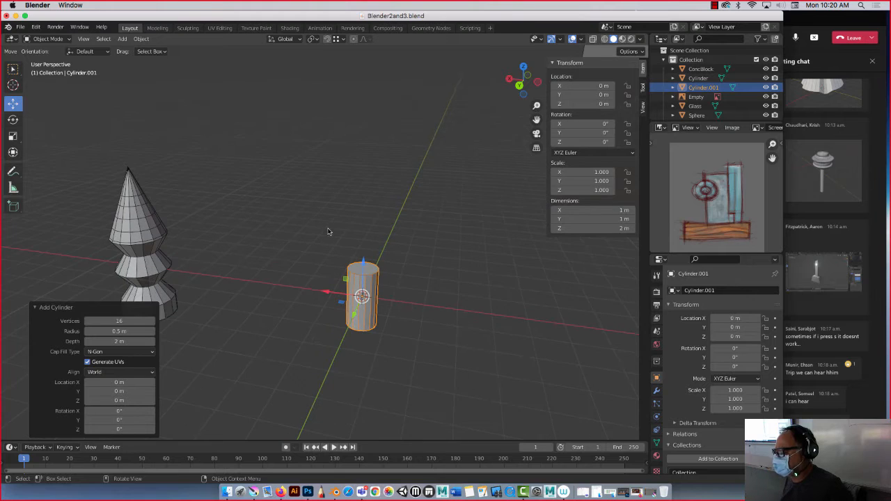
{"action": "scroll", "coordinate": [328, 231], "scroll_direction": "up", "scroll_amount": 2}
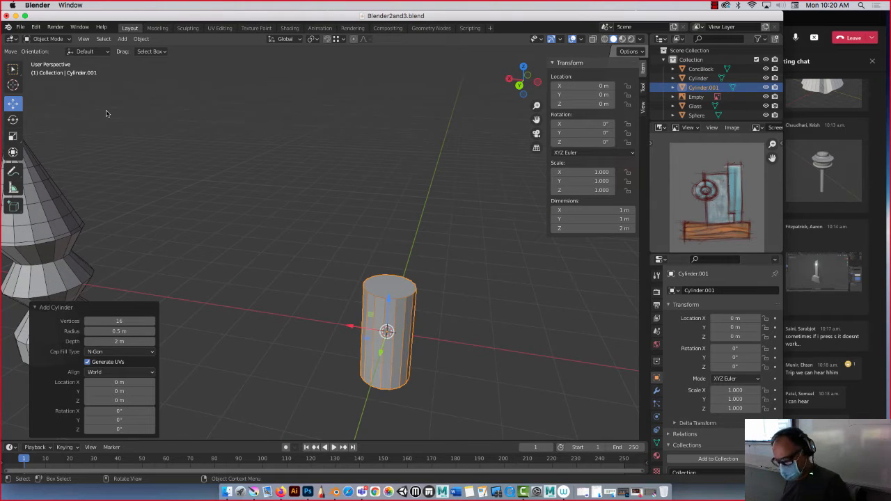
{"action": "key", "text": "Tab"}
{"action": "left_click", "coordinate": [97, 38]}
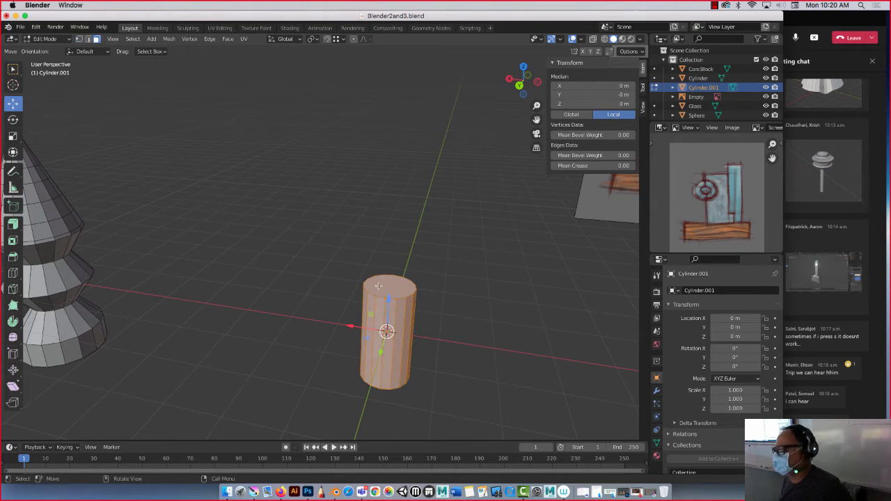
{"action": "left_click", "coordinate": [392, 283]}
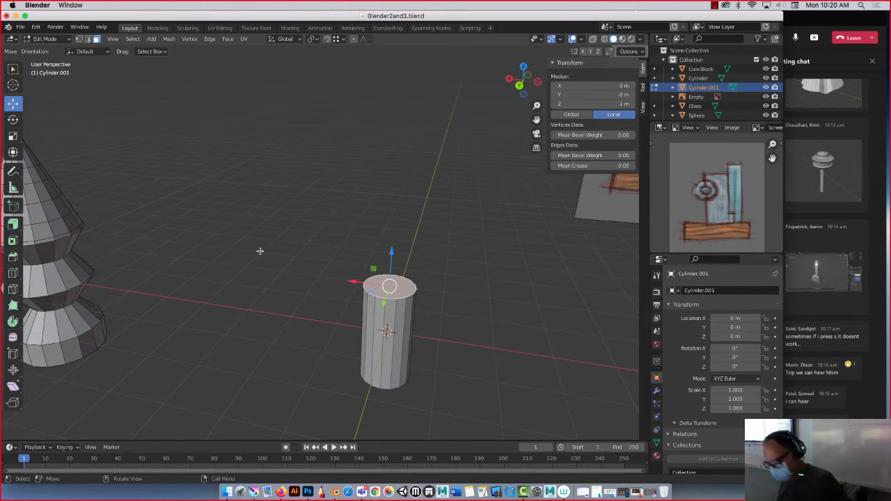
{"action": "key", "text": "e"}
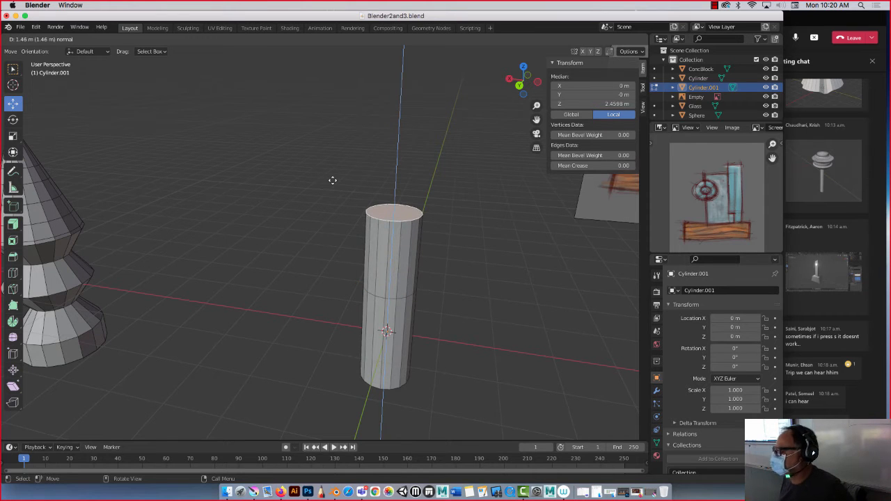
{"action": "left_click", "coordinate": [331, 180]}
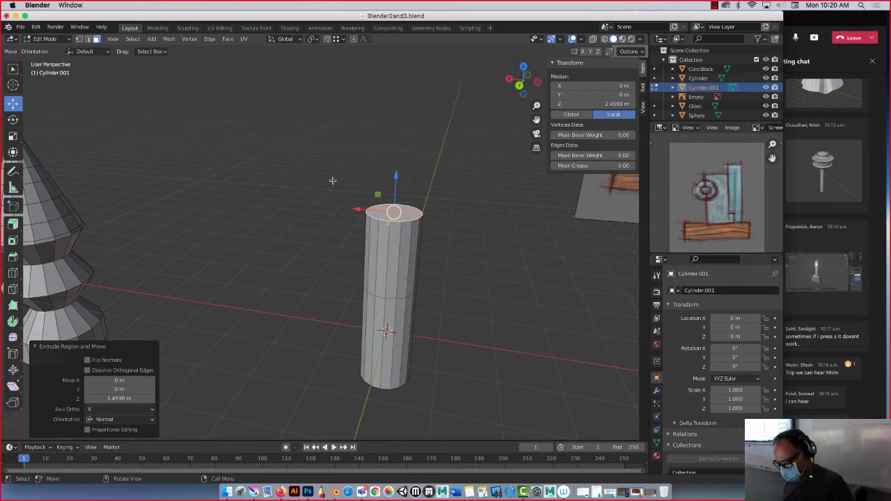
{"action": "key", "text": "s"}
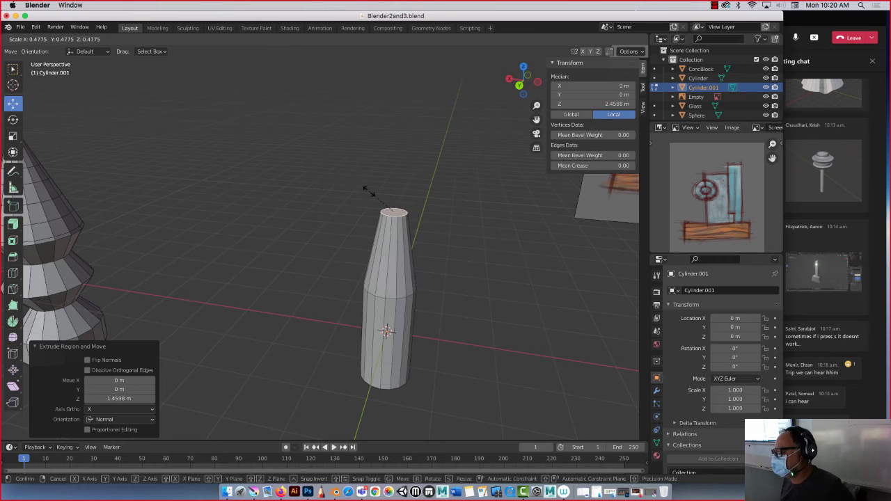
{"action": "left_click", "coordinate": [369, 192]}
Tilt the extruded top face around the Y axis and move it about 0.934 m along X to bend the form.
{"action": "left_click", "coordinate": [13, 119]}
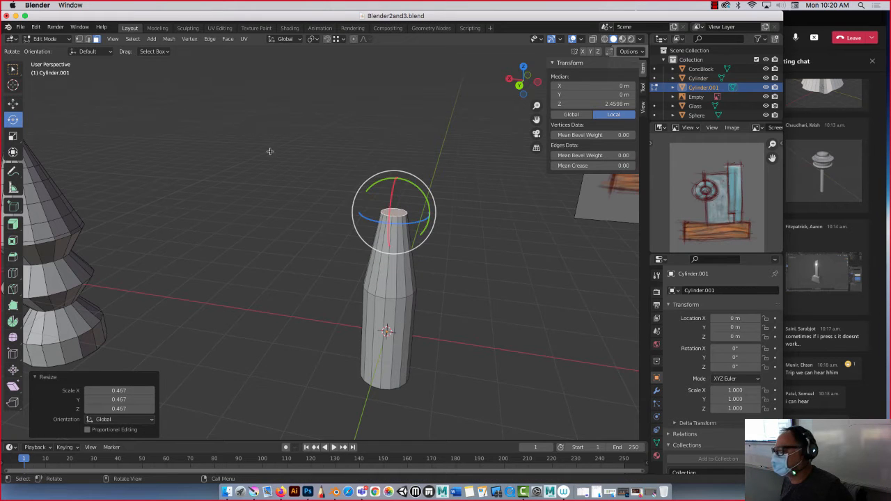
{"action": "left_click_drag", "start_coordinate": [375, 184], "coordinate": [304, 220]}
{"action": "left_click", "coordinate": [12, 102]}
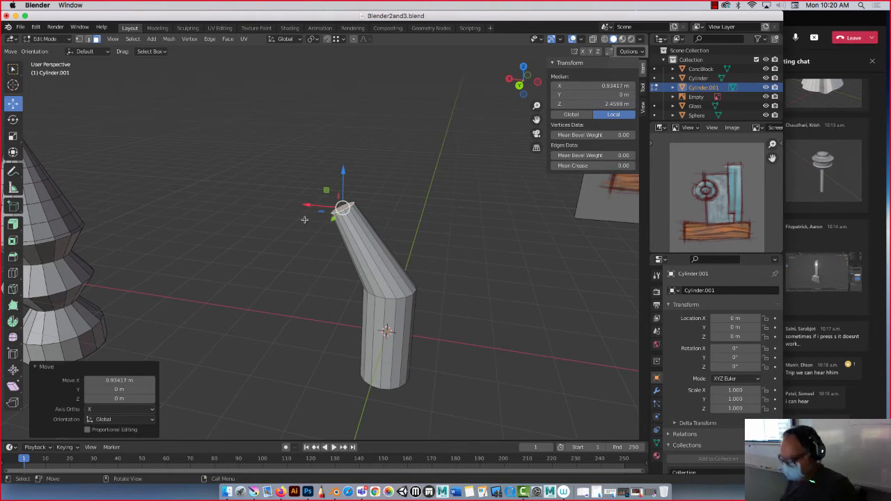
Extrude the tilted top face of the bent cylinder about 1.23 m along its normal.
{"action": "key", "text": "g"}
{"action": "key", "text": "z"}
{"action": "key", "text": "z"}
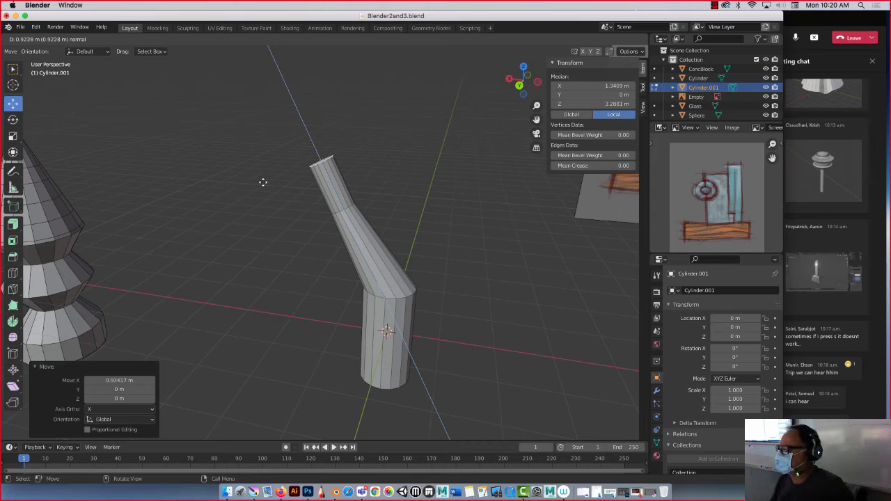
{"action": "left_click", "coordinate": [252, 168]}
Move the new end face about 0.127 m along X and scale it to about 0.696.
{"action": "key", "text": "g"}
{"action": "key", "text": "x"}
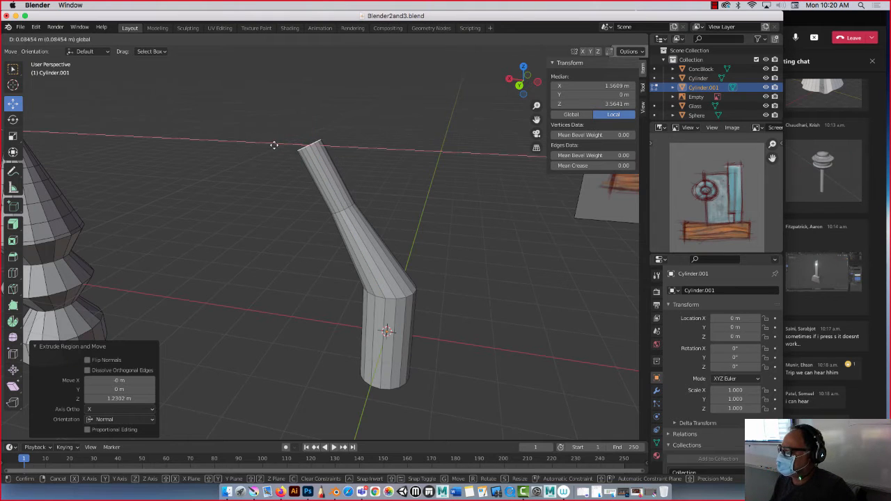
{"action": "left_click", "coordinate": [274, 146]}
{"action": "key", "text": "s"}
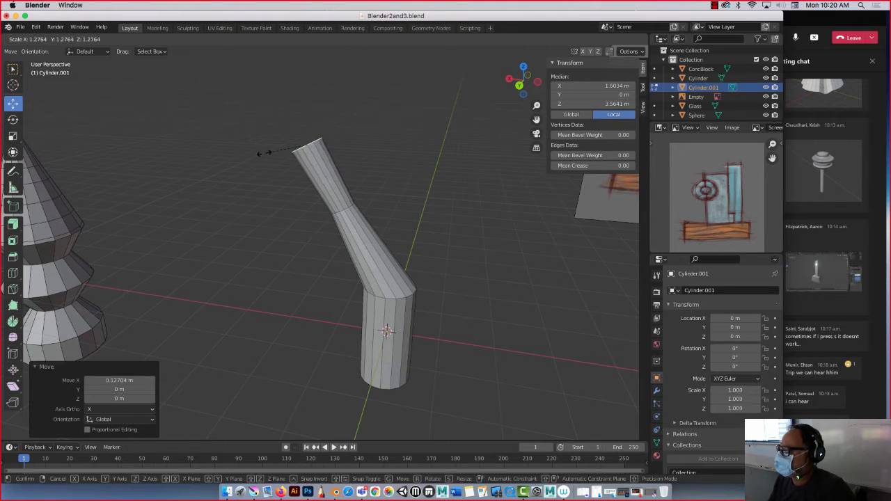
{"action": "left_click", "coordinate": [282, 147]}
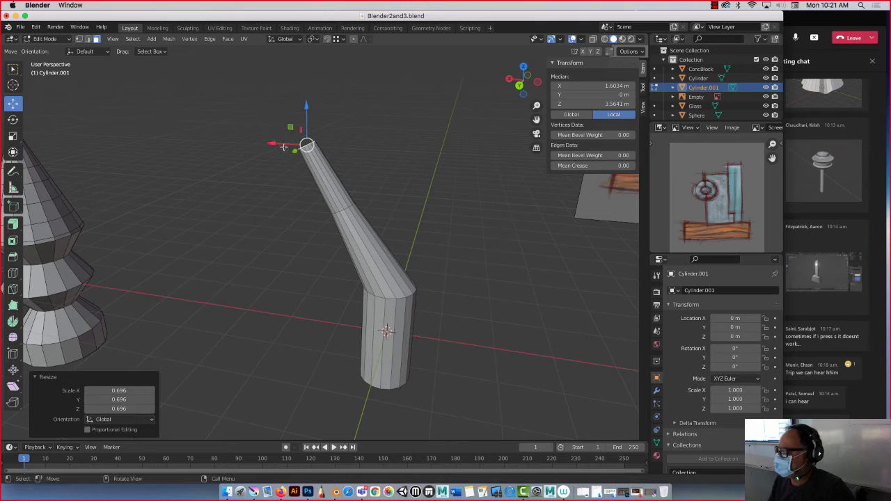
Extrude the end face once more by about 0.876 m along its normal.
{"action": "middle_click_drag", "start_coordinate": [234, 149], "coordinate": [273, 154]}
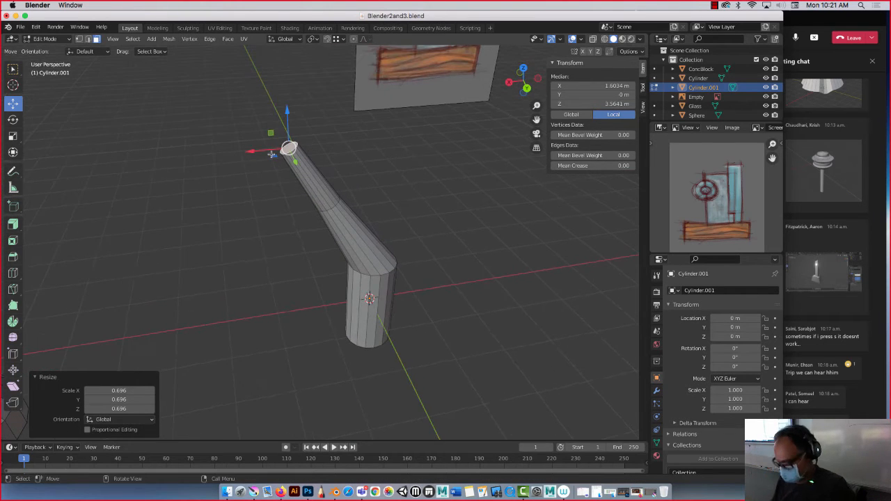
{"action": "key", "text": "e"}
{"action": "left_click", "coordinate": [236, 109]}
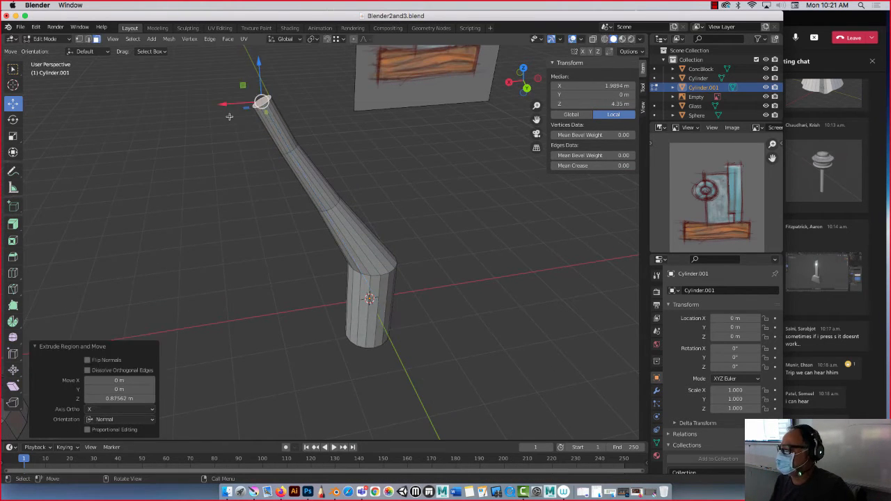
Move the newest end face about 0.347 m along X and scale it to about 0.454 to narrow the tip.
{"action": "left_click_drag", "start_coordinate": [232, 103], "coordinate": [217, 129]}
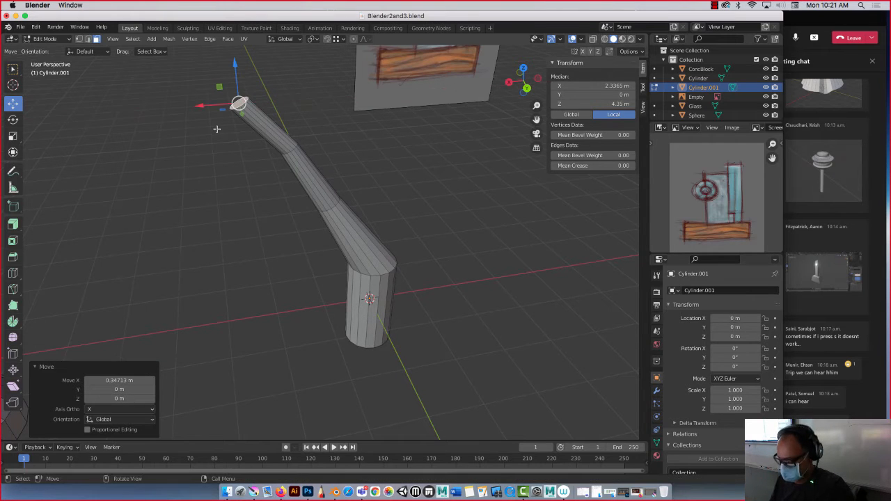
{"action": "key", "text": "s"}
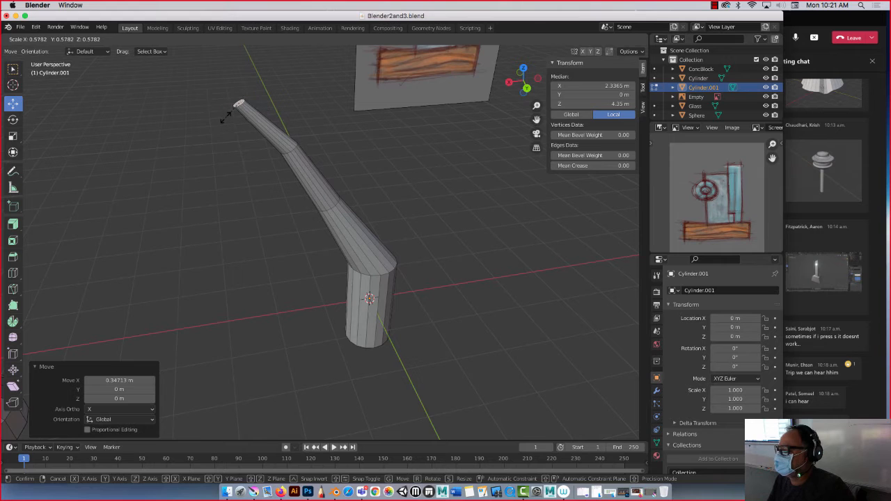
{"action": "left_click", "coordinate": [227, 114]}
Select the edge loop at the lowest bend and rotate it about 26.2° around the Y axis.
{"action": "middle_click_drag", "start_coordinate": [227, 114], "coordinate": [197, 127]}
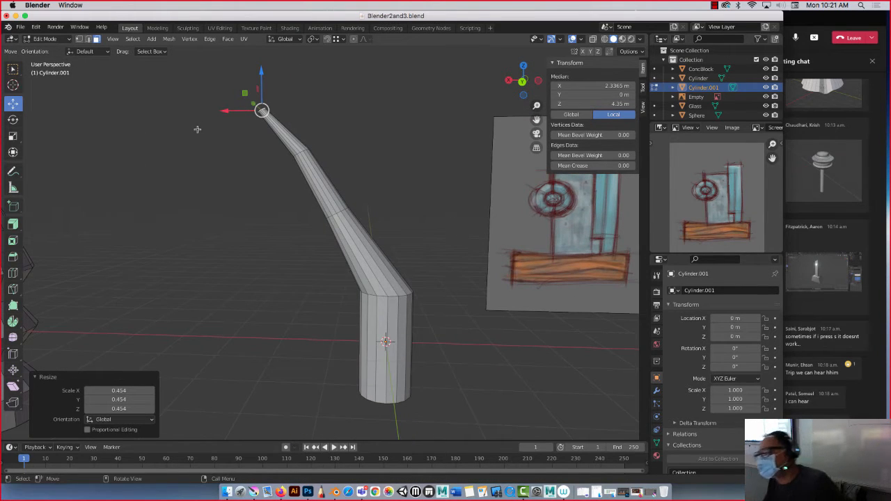
{"action": "left_click", "coordinate": [88, 39]}
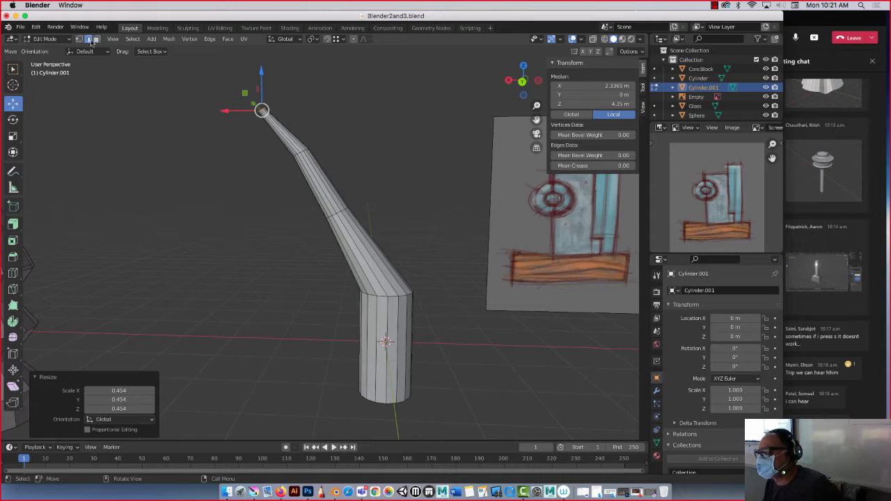
{"action": "left_click", "coordinate": [393, 297], "text": "alt"}
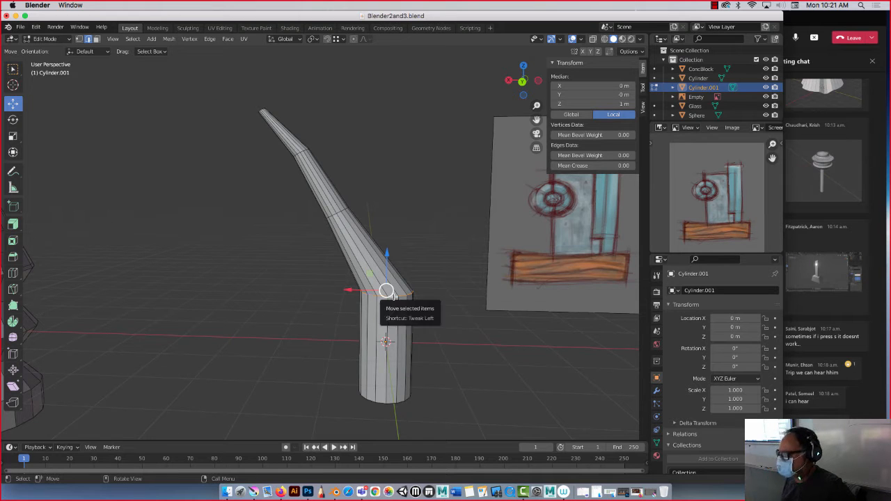
{"action": "left_click", "coordinate": [12, 120]}
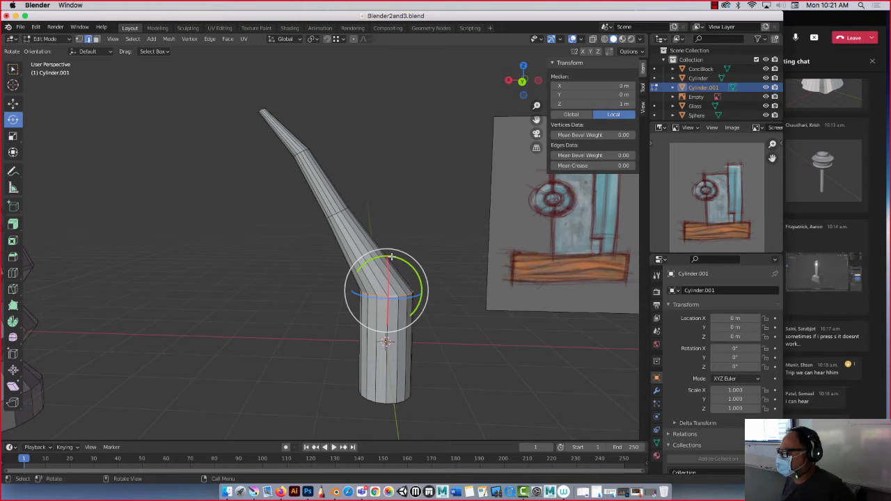
{"action": "left_click_drag", "start_coordinate": [394, 258], "coordinate": [379, 256]}
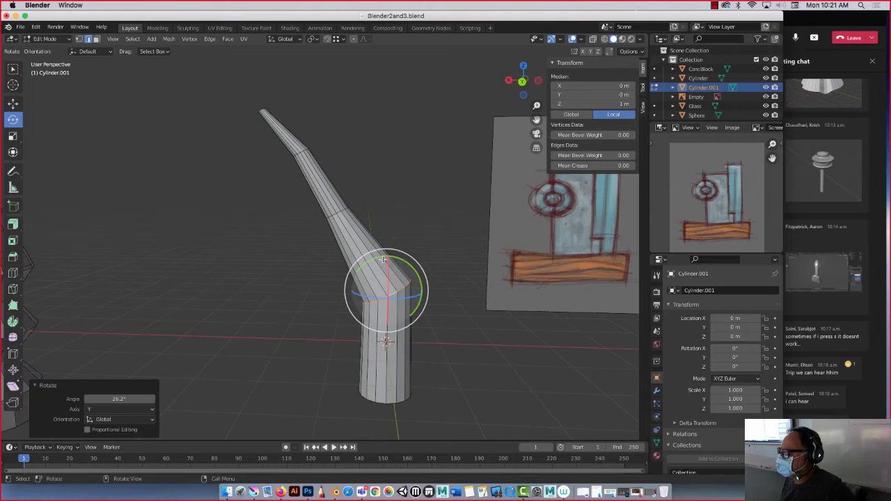
Move the rotated edge loop about 0.434 m along X, then lower it about 0.339 m along Z.
{"action": "left_click", "coordinate": [12, 104]}
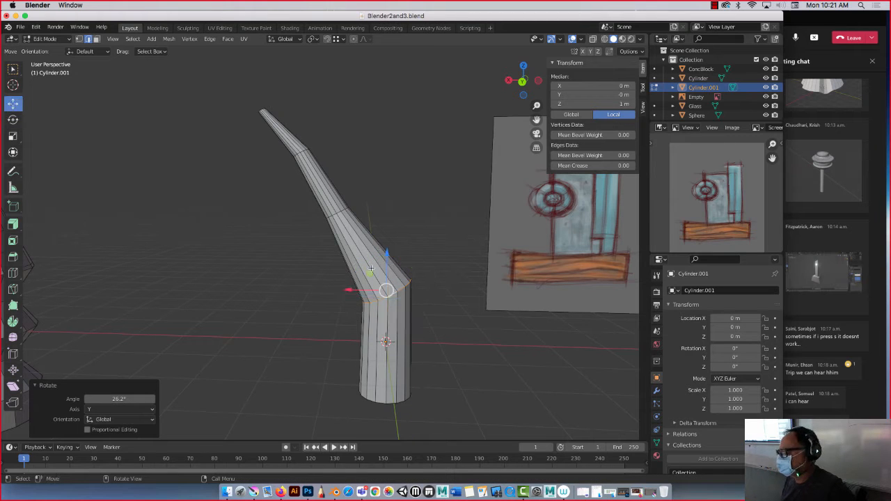
{"action": "left_click_drag", "start_coordinate": [385, 268], "coordinate": [344, 279]}
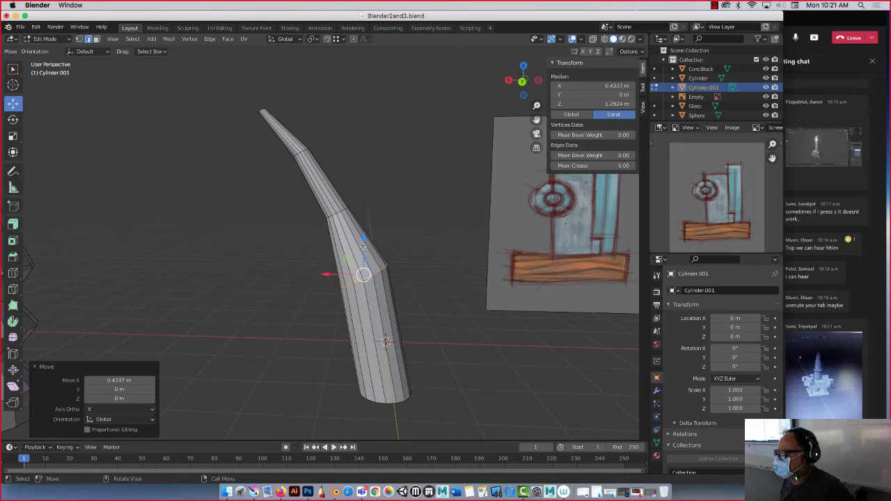
{"action": "left_click_drag", "start_coordinate": [362, 246], "coordinate": [363, 266]}
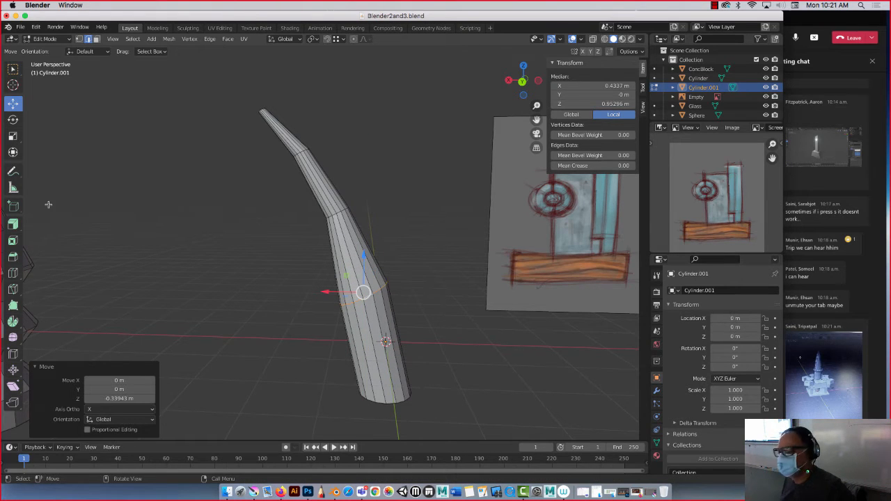
Using the combined Transform tool, lower the bend's edge loop about 0.091 m and scale it along X to about 0.601.
{"action": "left_click", "coordinate": [12, 152]}
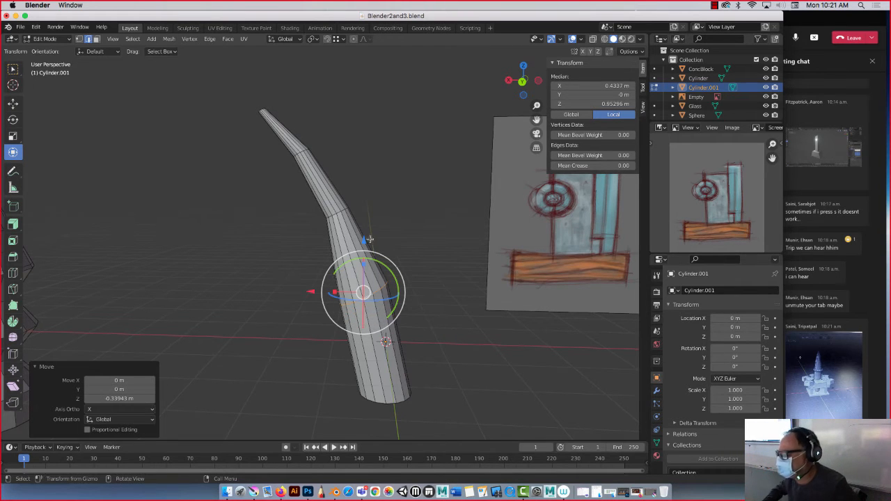
{"action": "mouse_move", "coordinate": [363, 237]}
{"action": "left_mouse_down"}
{"action": "mouse_move", "coordinate": [364, 215]}
{"action": "mouse_move", "coordinate": [363, 244]}
{"action": "left_mouse_up"}
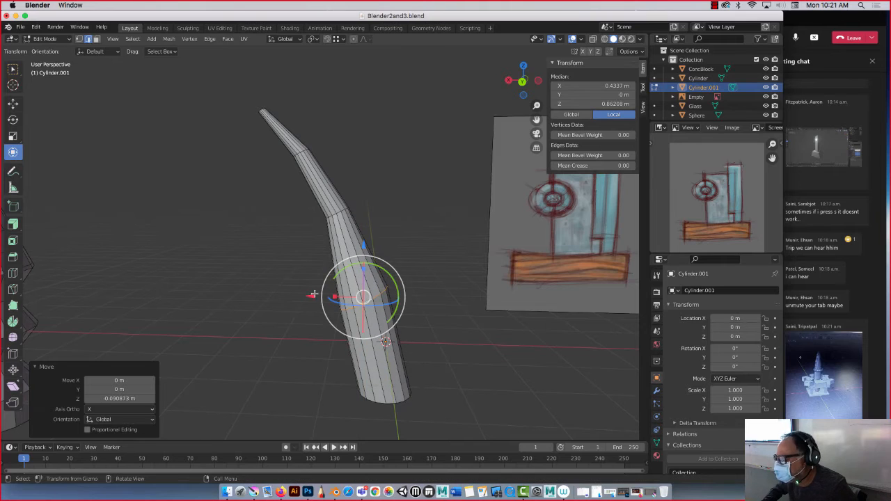
{"action": "left_click_drag", "start_coordinate": [310, 292], "coordinate": [338, 295]}
{"action": "left_click", "coordinate": [12, 103]}
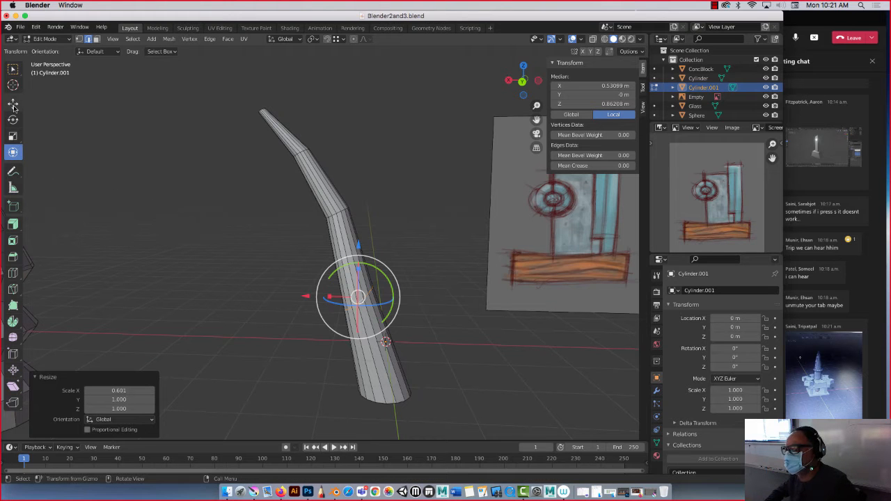
Add one loop cut to the section above the lowest bend and slide it down toward the bend by a factor of about 0.468.
{"action": "middle_click_drag", "start_coordinate": [224, 242], "coordinate": [243, 255]}
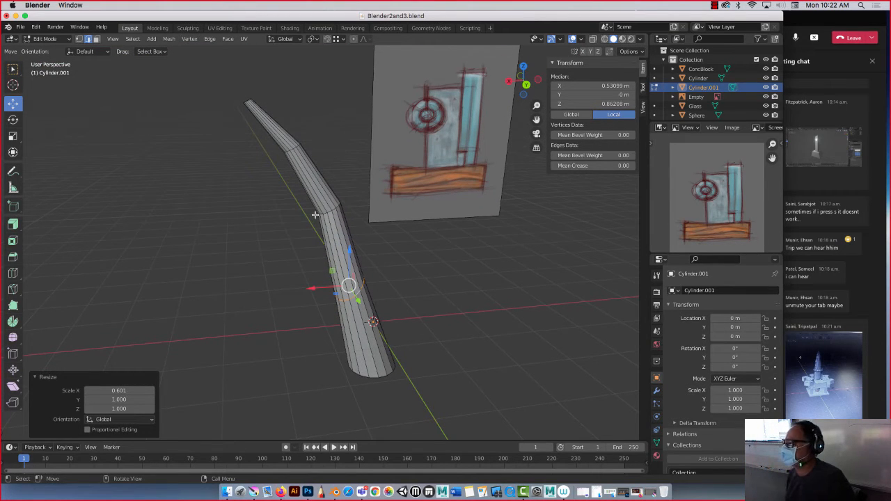
{"action": "left_click", "coordinate": [23, 274]}
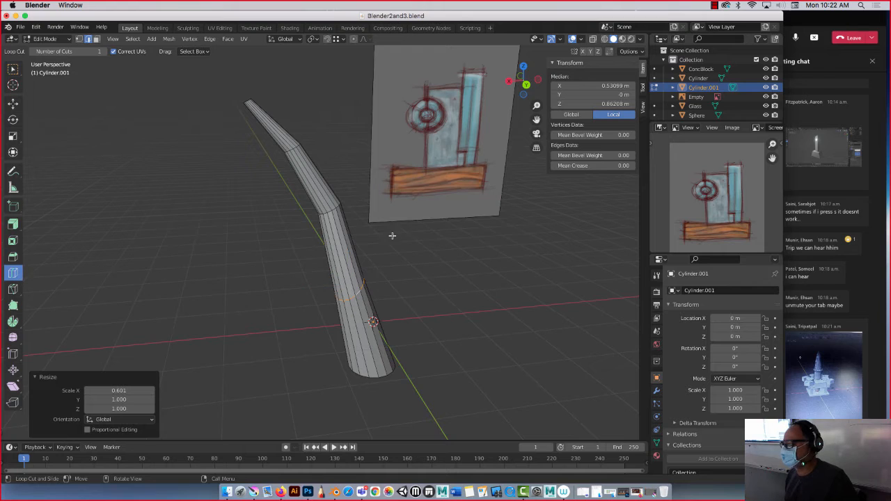
{"action": "left_click", "coordinate": [337, 252]}
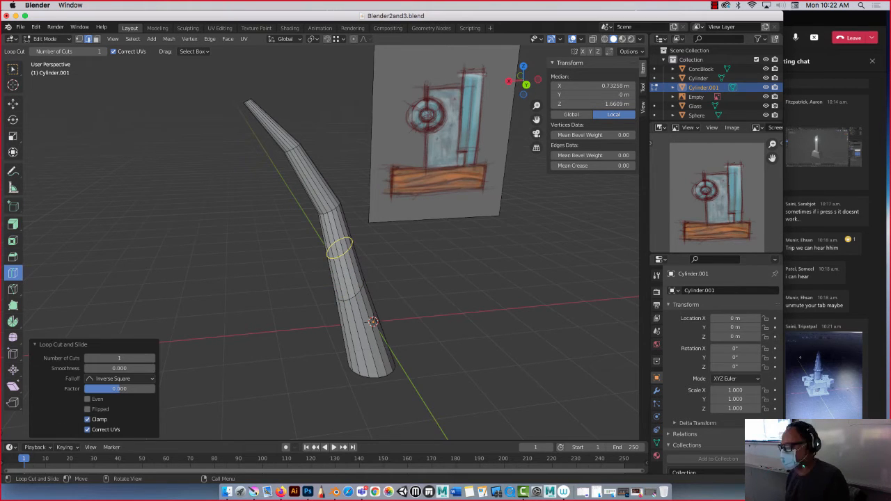
{"action": "left_click", "coordinate": [337, 251]}
{"action": "left_click_drag", "start_coordinate": [337, 252], "coordinate": [336, 271]}
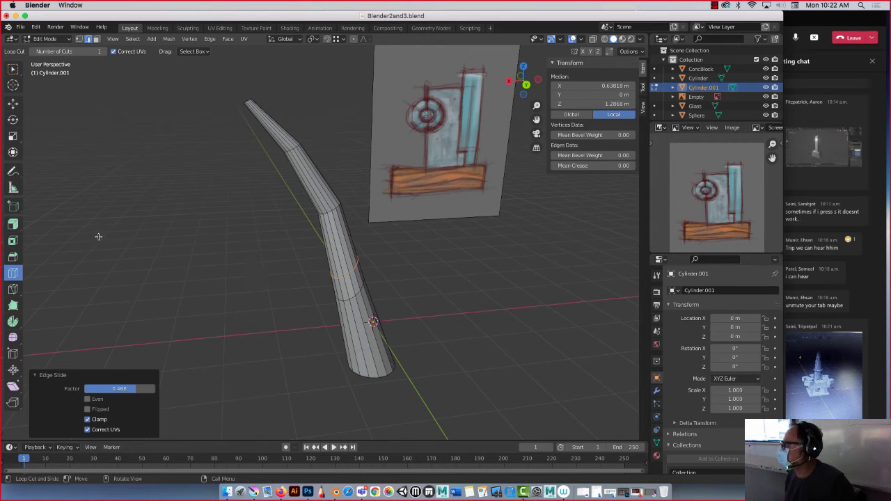
{"action": "middle_click_drag", "start_coordinate": [287, 289], "coordinate": [282, 281]}
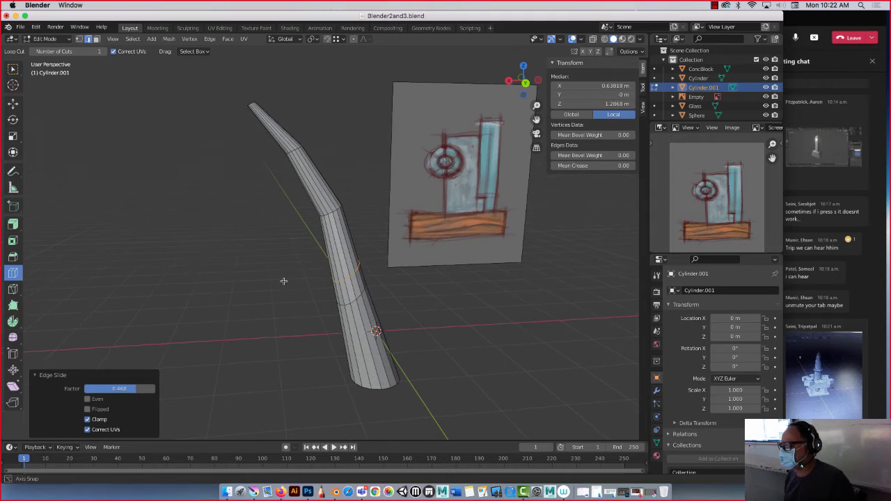
Clear the mesh selection and switch through the vertex and edge selection modes to face selection.
{"action": "left_click", "coordinate": [13, 104]}
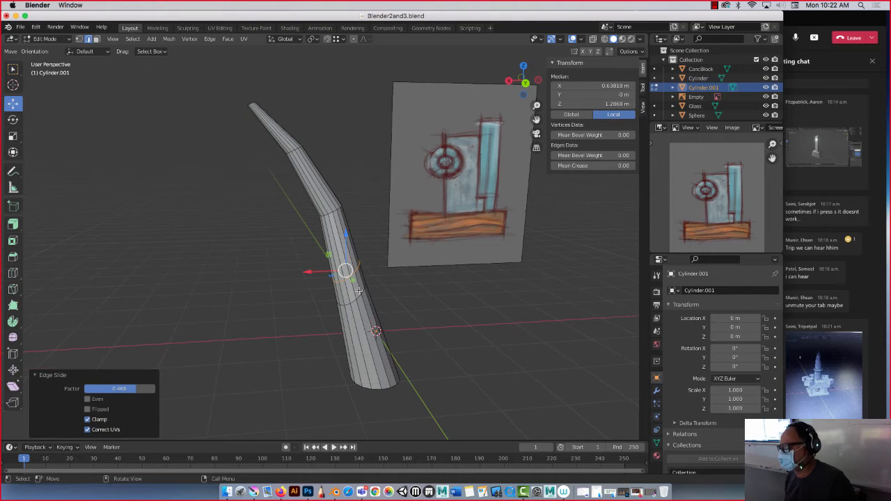
{"action": "scroll", "coordinate": [360, 293], "scroll_direction": "up", "scroll_amount": 4}
{"action": "key", "text": "alt+a"}
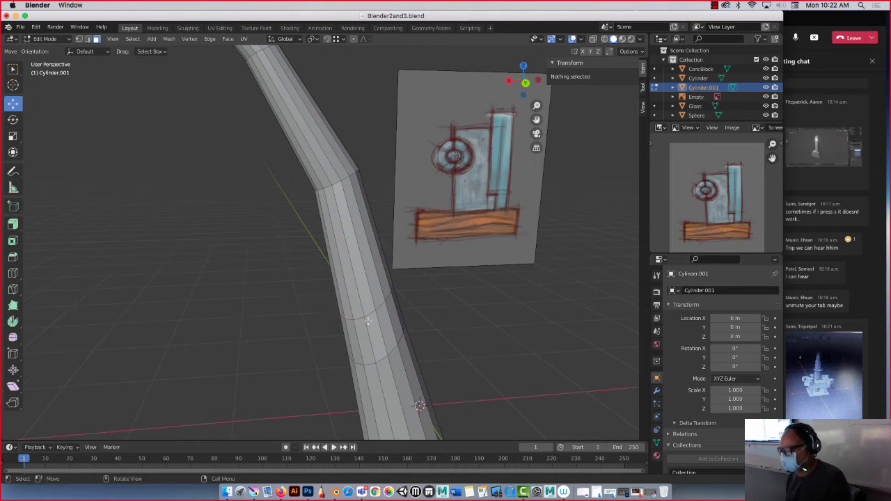
{"action": "left_click", "coordinate": [88, 40]}
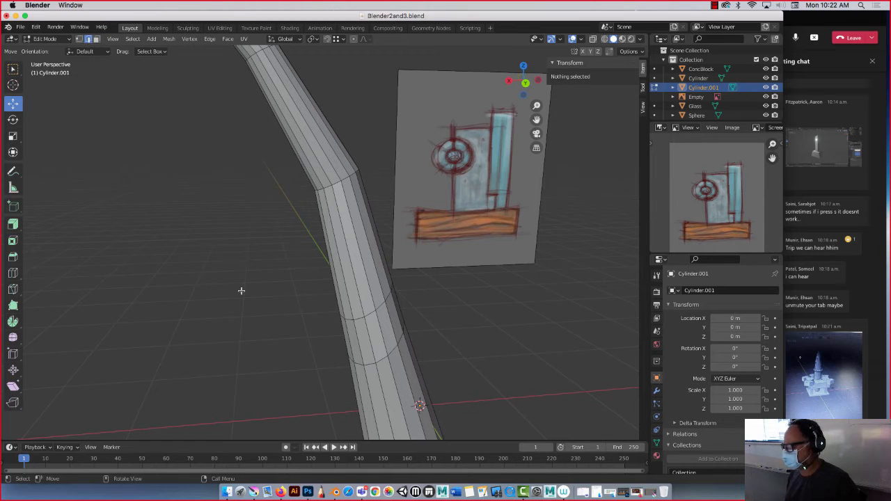
{"action": "key", "text": "1"}
{"action": "key", "text": "2"}
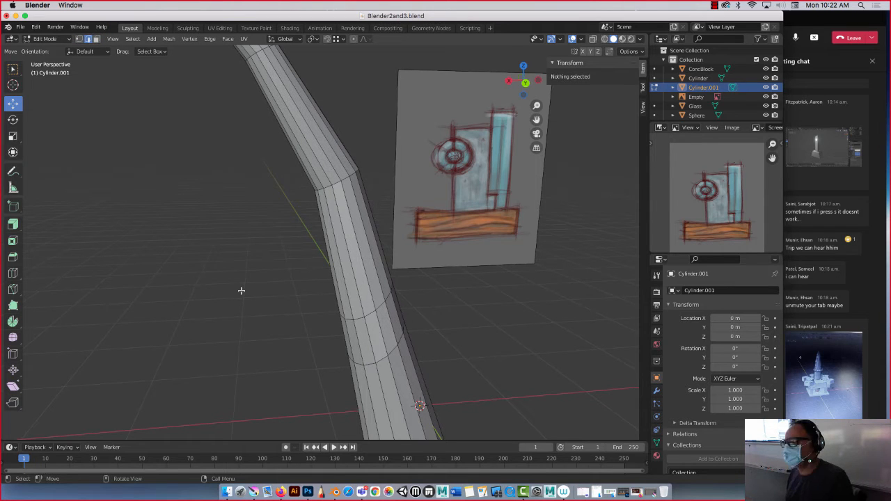
{"action": "key", "text": "3"}
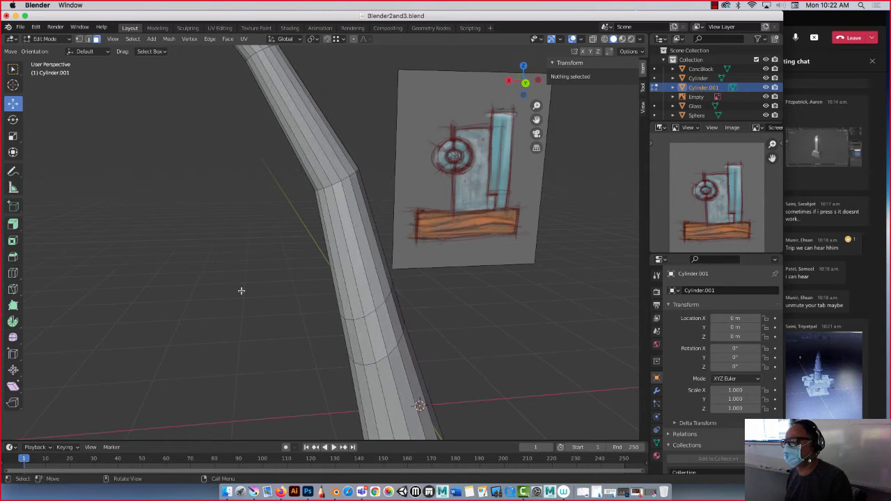
Select the ring of faces between the two lower edge loops and extrude it outward along the normals by about 0.247 m.
{"action": "left_click", "coordinate": [374, 334]}
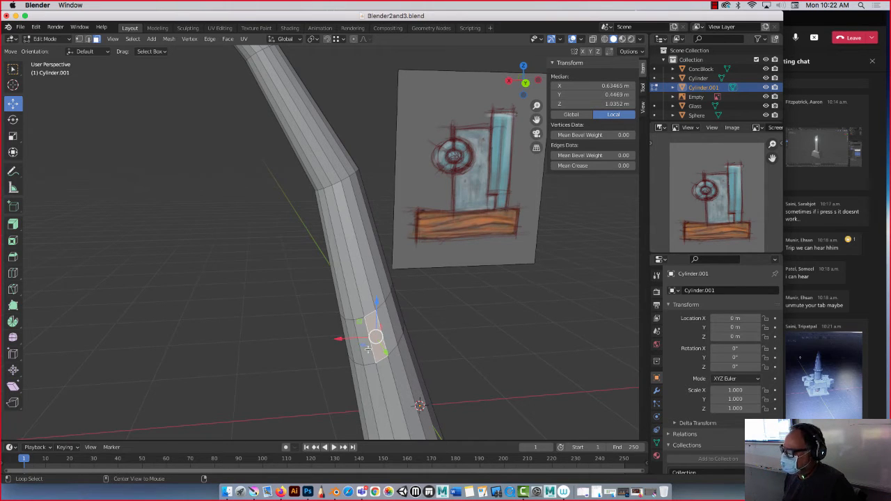
{"action": "left_click", "coordinate": [367, 348], "text": "alt"}
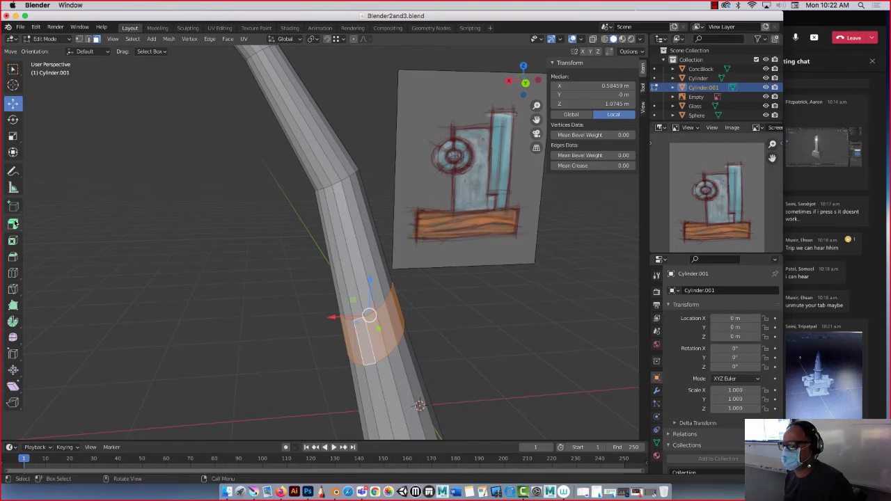
{"action": "left_click_drag", "start_coordinate": [13, 223], "coordinate": [75, 263]}
{"action": "left_click_drag", "start_coordinate": [348, 277], "coordinate": [349, 264]}
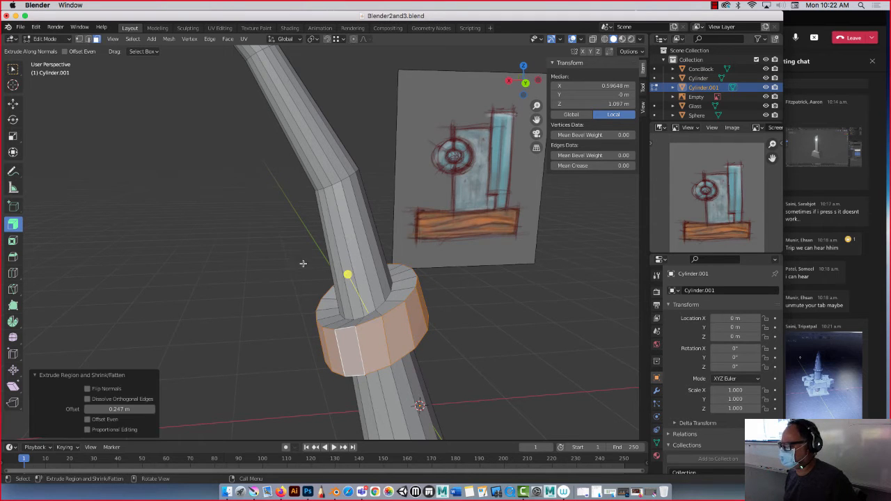
{"action": "middle_click_drag", "start_coordinate": [302, 260], "coordinate": [279, 245]}
{"action": "middle_click_drag", "start_coordinate": [302, 287], "coordinate": [310, 252]}
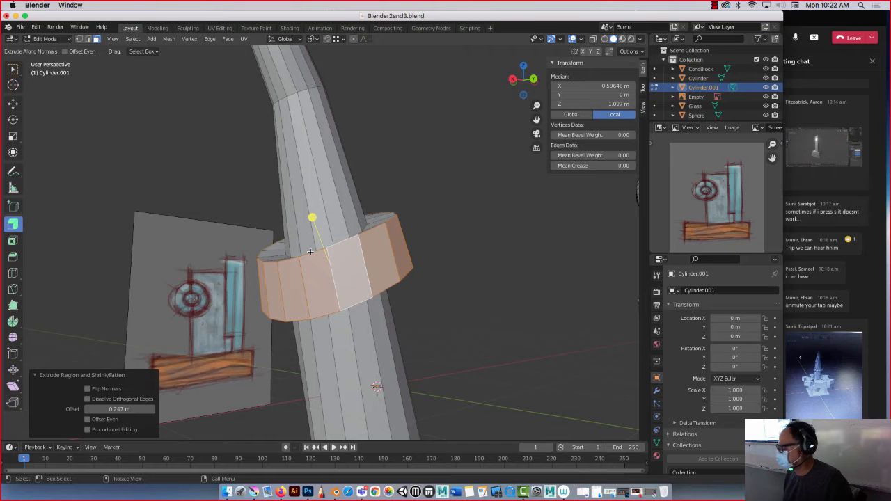
Add two evenly spaced loop cuts to the horn section directly above the first bend over the ring.
{"action": "scroll", "coordinate": [289, 235], "scroll_direction": "down", "scroll_amount": 6}
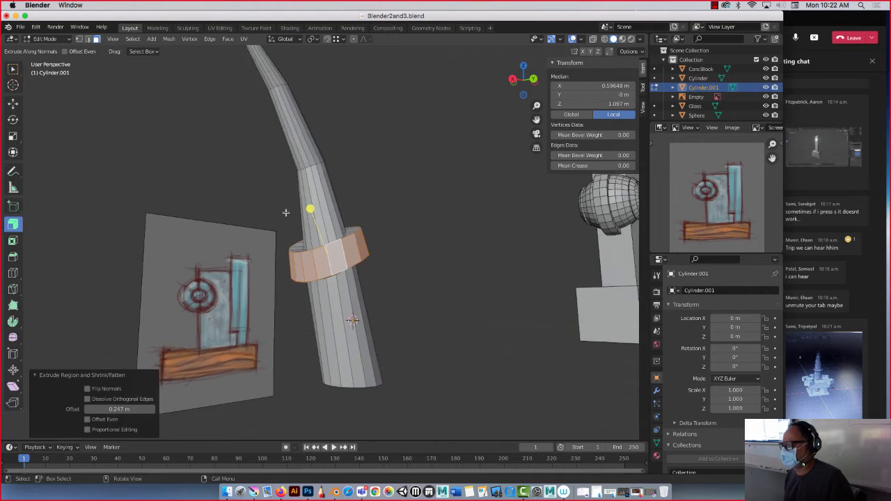
{"action": "left_click", "coordinate": [298, 160]}
{"action": "scroll", "coordinate": [298, 159], "scroll_direction": "up", "scroll_amount": 4}
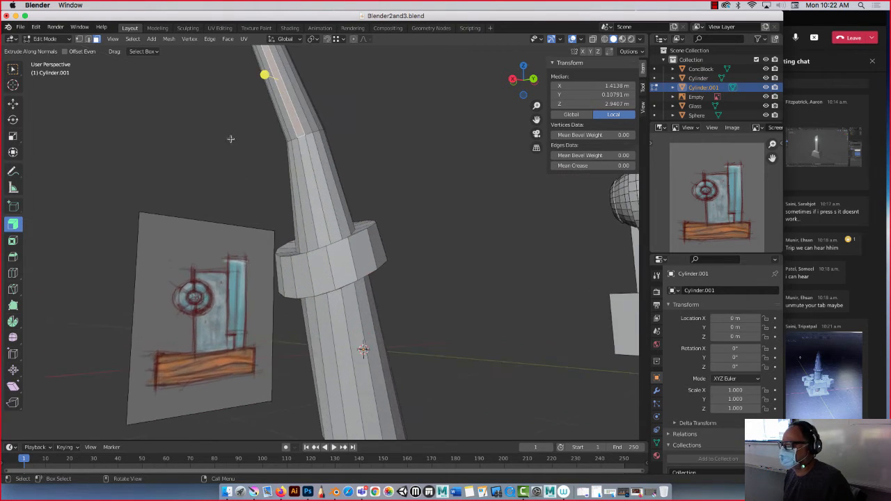
{"action": "left_click", "coordinate": [14, 103]}
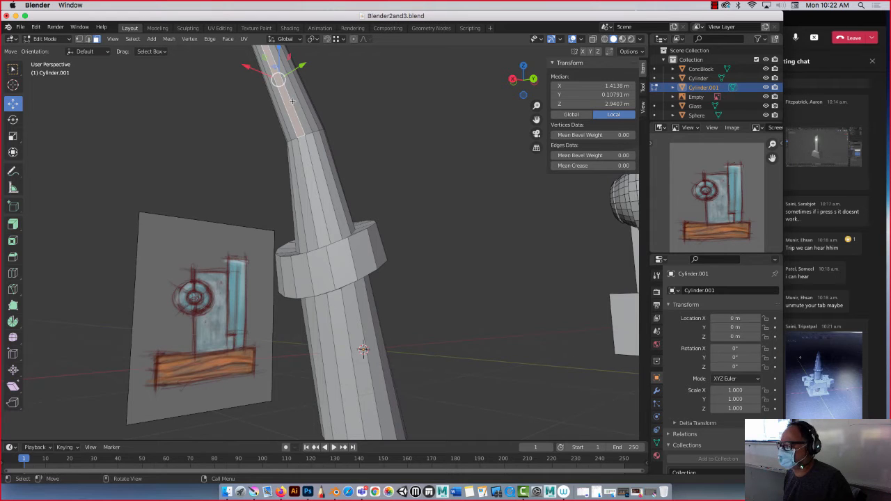
{"action": "scroll", "coordinate": [267, 115], "scroll_direction": "down", "scroll_amount": 2}
{"action": "left_click", "coordinate": [12, 272]}
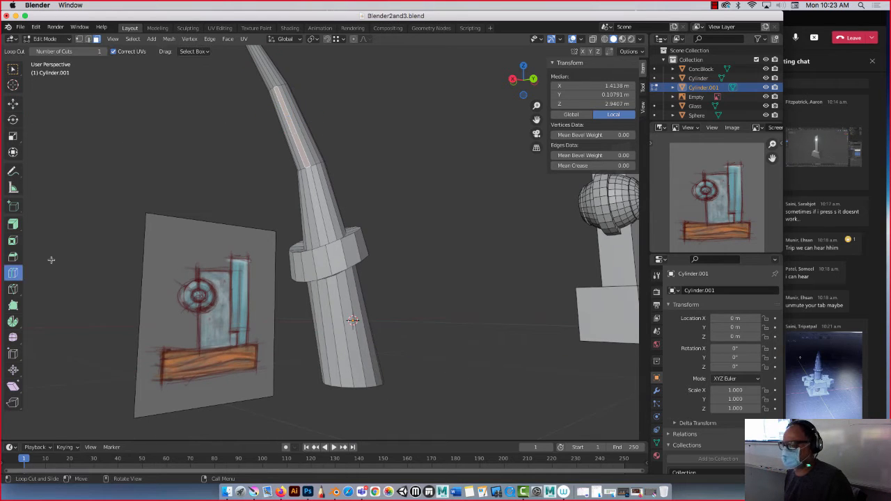
{"action": "left_click", "coordinate": [288, 119]}
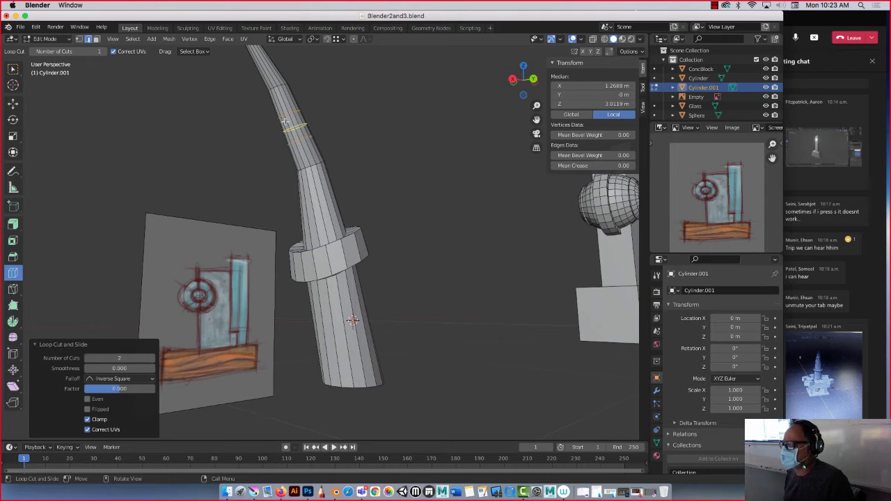
In face selection mode, loop-select the ring of faces between the horn's two new edge loops.
{"action": "left_click", "coordinate": [13, 104]}
{"action": "scroll", "coordinate": [279, 102], "scroll_direction": "up", "scroll_amount": 2}
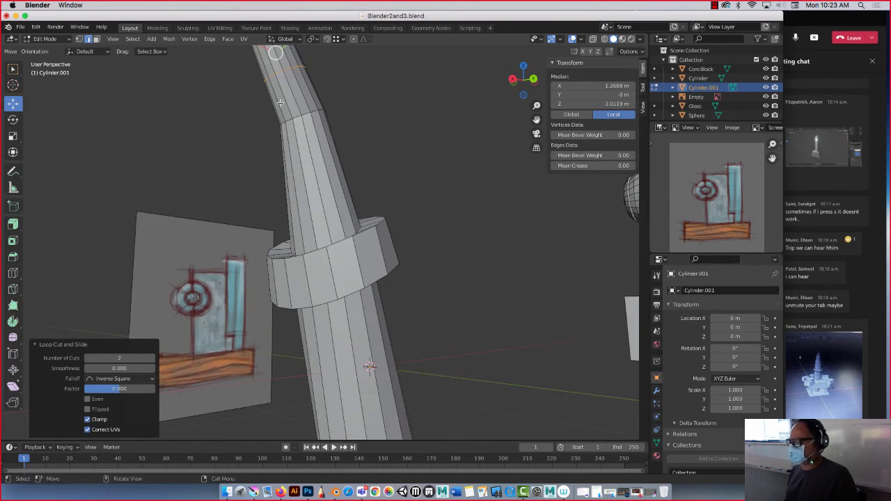
{"action": "middle_click_drag", "start_coordinate": [278, 99], "coordinate": [328, 258], "text": "shift"}
{"action": "left_click", "coordinate": [96, 40]}
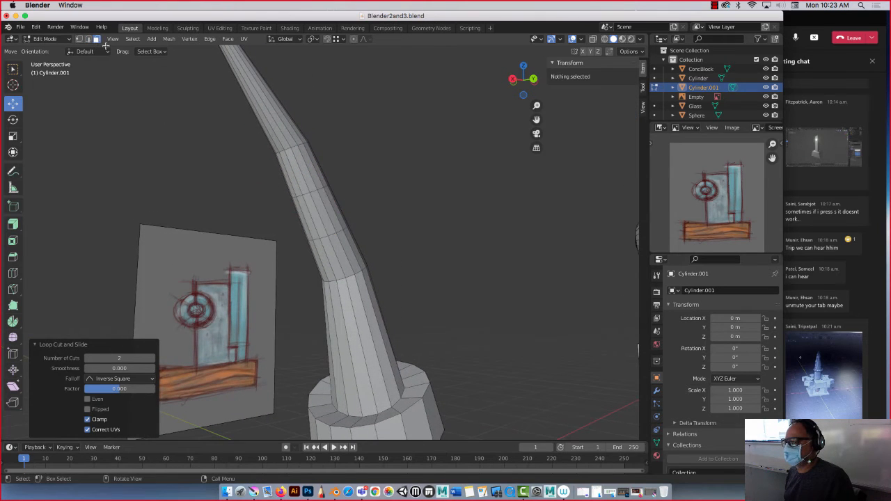
{"action": "left_click", "coordinate": [306, 203]}
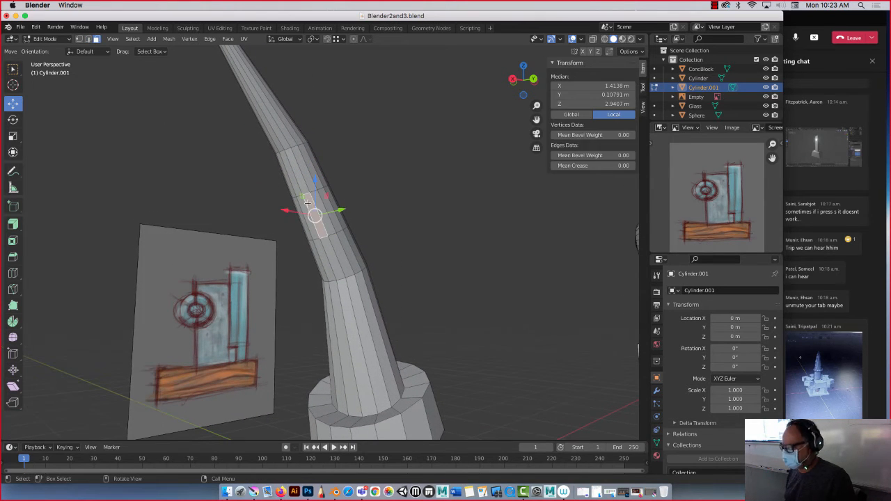
{"action": "left_click", "coordinate": [304, 184]}
{"action": "left_click", "coordinate": [311, 211]}
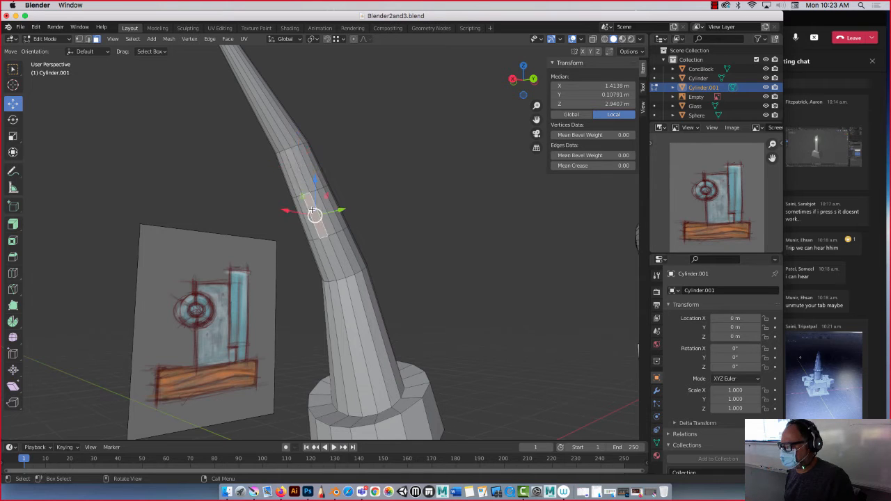
{"action": "left_click", "coordinate": [268, 204]}
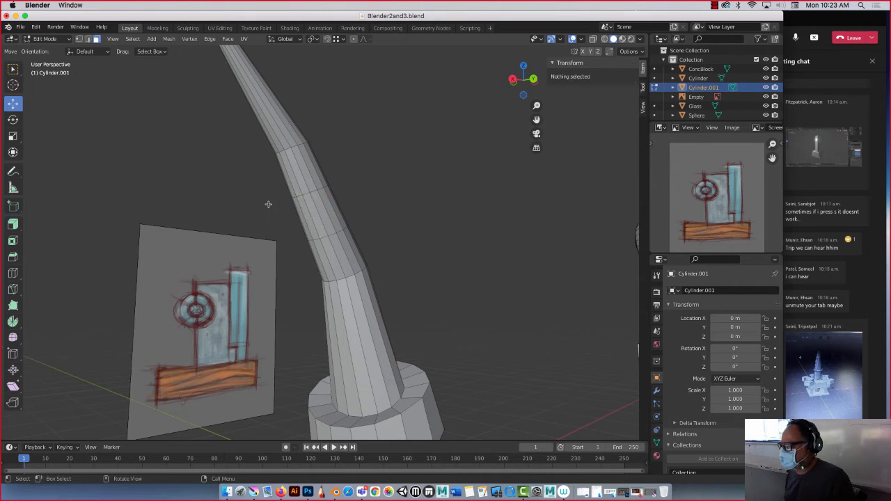
{"action": "left_click", "coordinate": [311, 222], "text": "alt"}
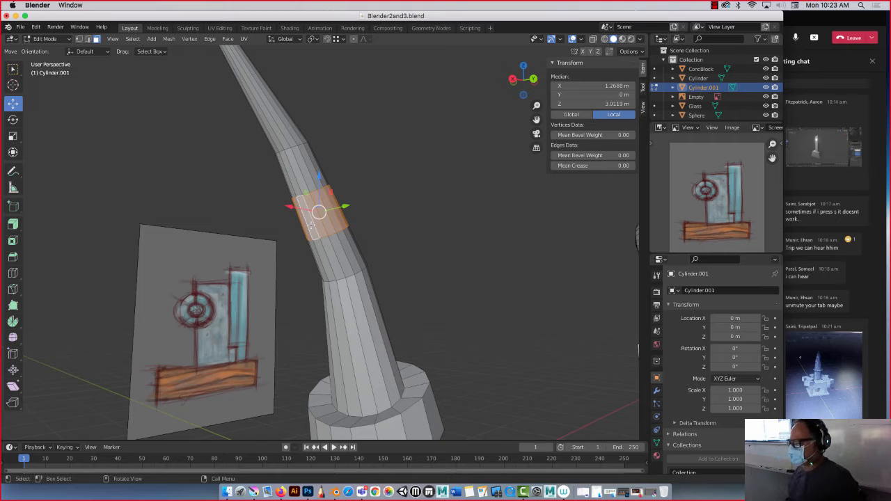
{"action": "left_click", "coordinate": [332, 291], "text": "alt"}
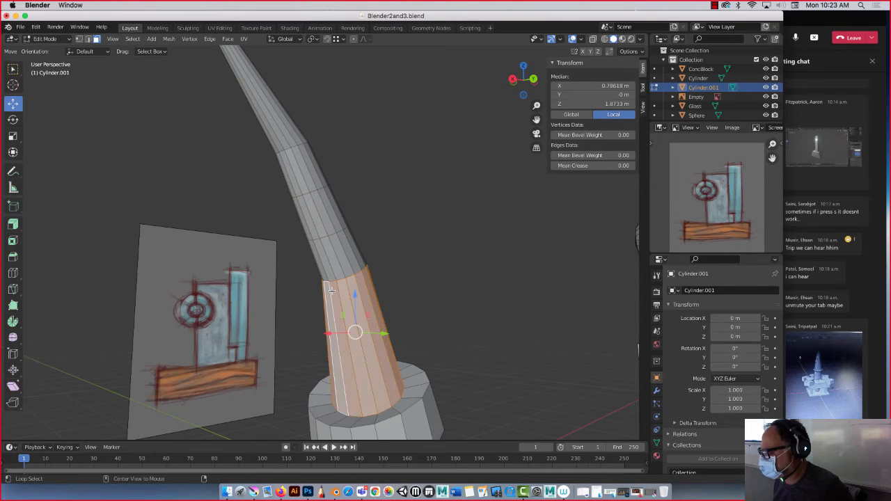
{"action": "left_click", "coordinate": [323, 257], "text": "alt"}
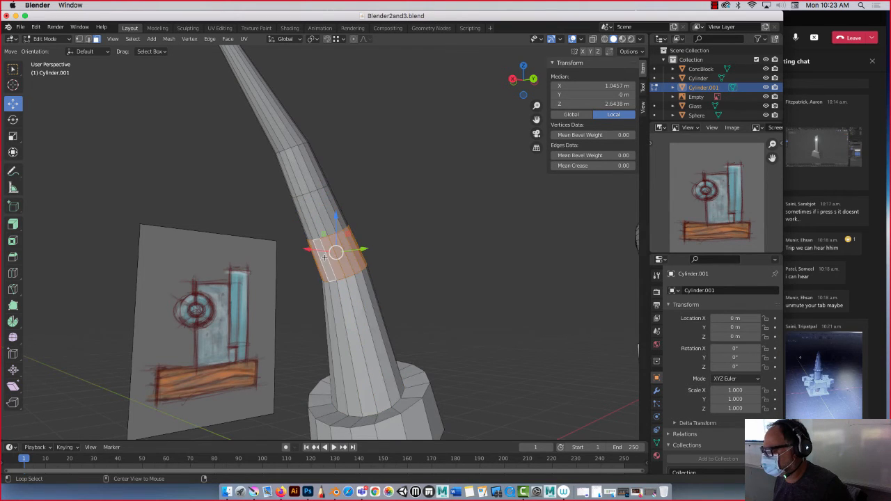
{"action": "left_click", "coordinate": [312, 217], "text": "alt"}
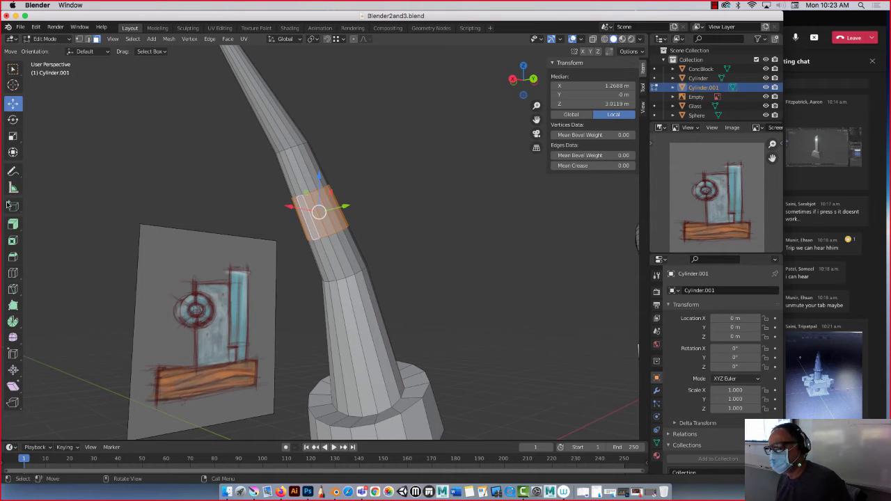
Try a plain region extrusion of the selected face ring by about 0.53 m, and undo it.
{"action": "left_click", "coordinate": [13, 225]}
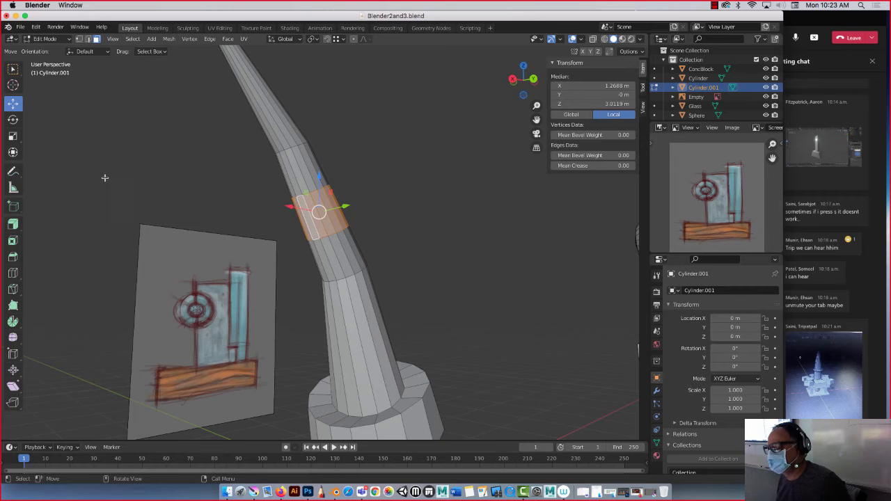
{"action": "key", "text": "e"}
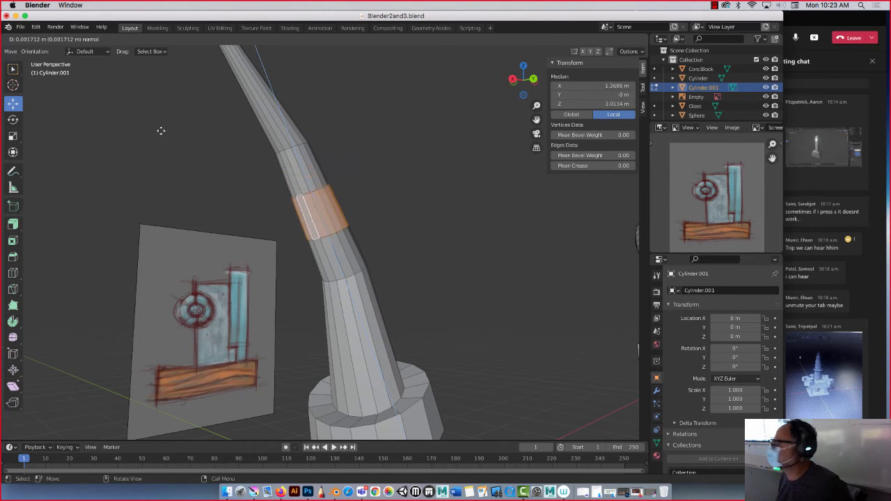
{"action": "left_click", "coordinate": [147, 87]}
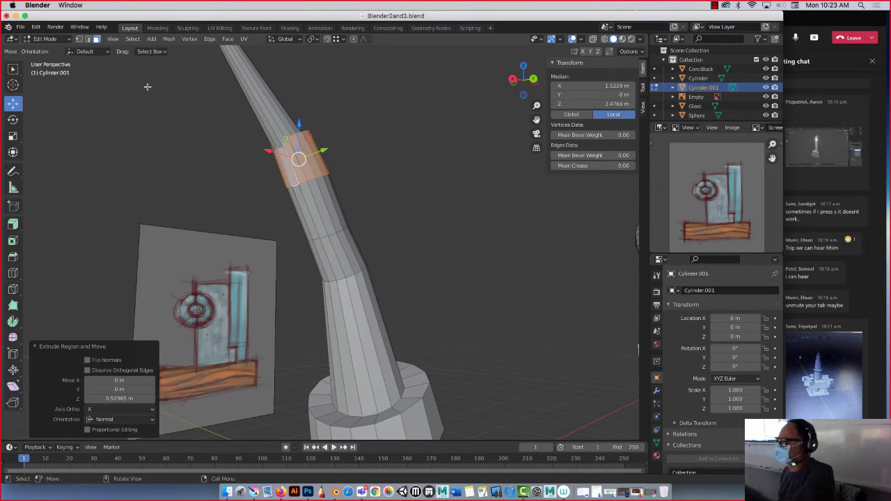
{"action": "key", "text": "ctrl+z"}
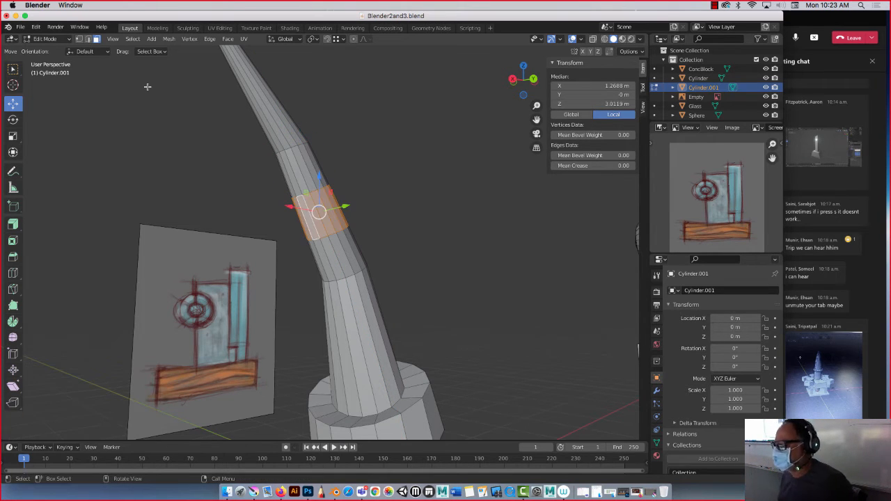
Extrude the selected face ring inward along its normals with an offset of about -0.133 m to form a narrow neck.
{"action": "left_click", "coordinate": [13, 224]}
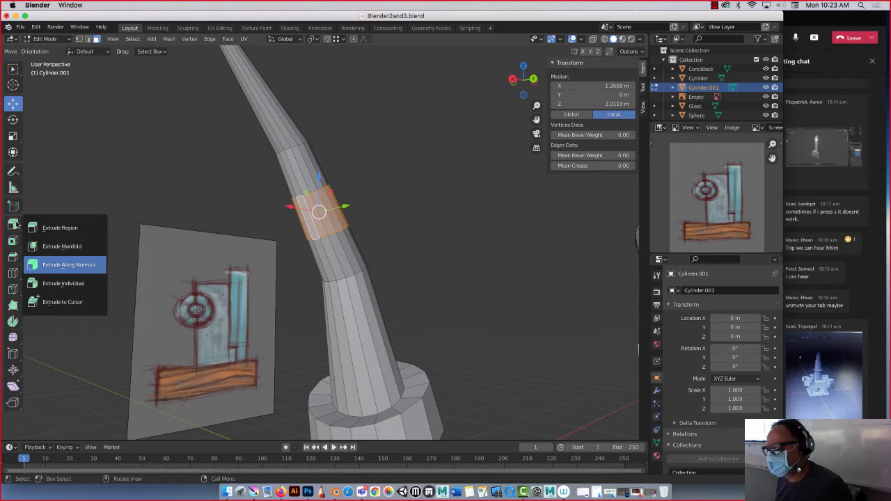
{"action": "left_click", "coordinate": [70, 265]}
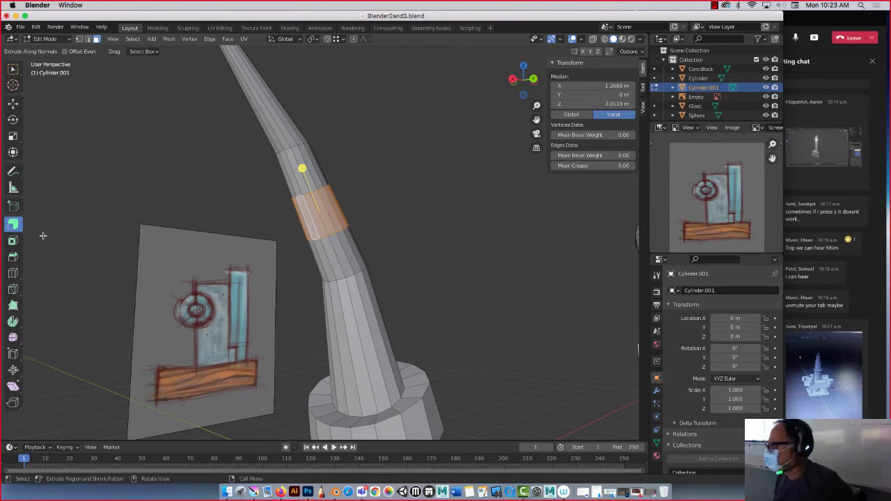
{"action": "mouse_move", "coordinate": [303, 169]}
{"action": "left_mouse_down"}
{"action": "mouse_move", "coordinate": [301, 153]}
{"action": "mouse_move", "coordinate": [296, 177]}
{"action": "left_mouse_up"}
{"action": "mouse_move", "coordinate": [191, 183]}
{"action": "middle_mouse_down"}
{"action": "mouse_move", "coordinate": [192, 171]}
{"action": "mouse_move", "coordinate": [179, 185]}
{"action": "mouse_move", "coordinate": [193, 206]}
{"action": "mouse_move", "coordinate": [248, 203]}
{"action": "mouse_move", "coordinate": [209, 198]}
{"action": "middle_mouse_up"}
{"action": "scroll", "coordinate": [265, 186], "scroll_direction": "down", "scroll_amount": 2}
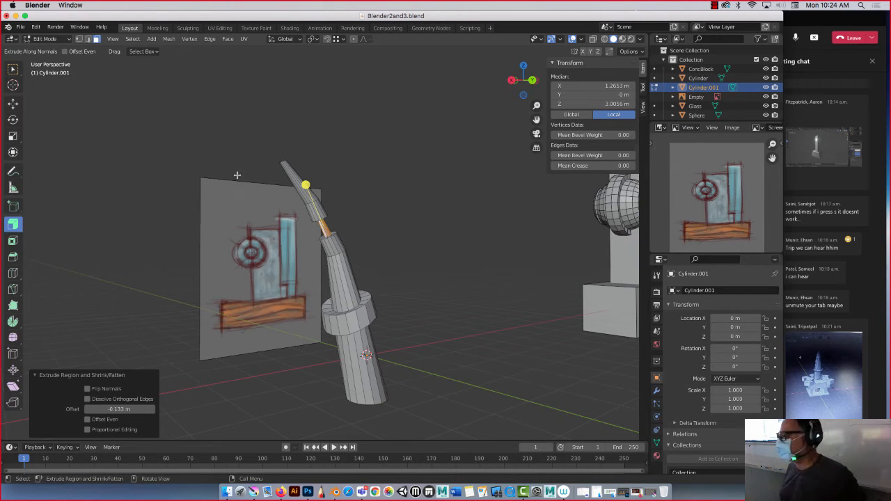
{"action": "left_click", "coordinate": [714, 5]}
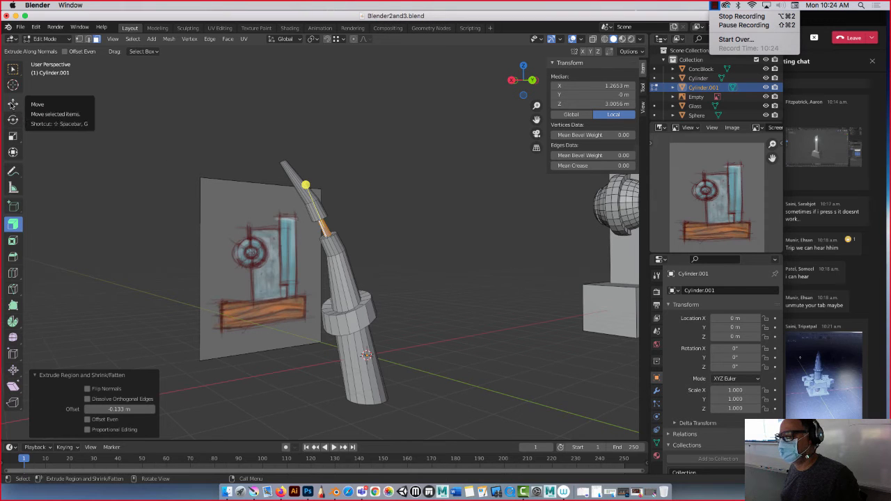
Switch to the Move tool, clear the horn's face selection and return to Object Mode.
{"action": "left_click", "coordinate": [12, 104]}
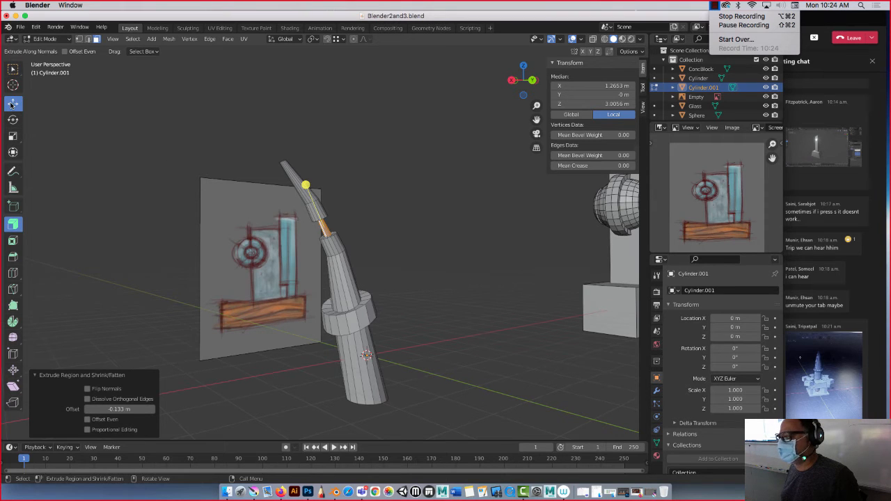
{"action": "left_click", "coordinate": [202, 139]}
{"action": "key", "text": "Tab"}
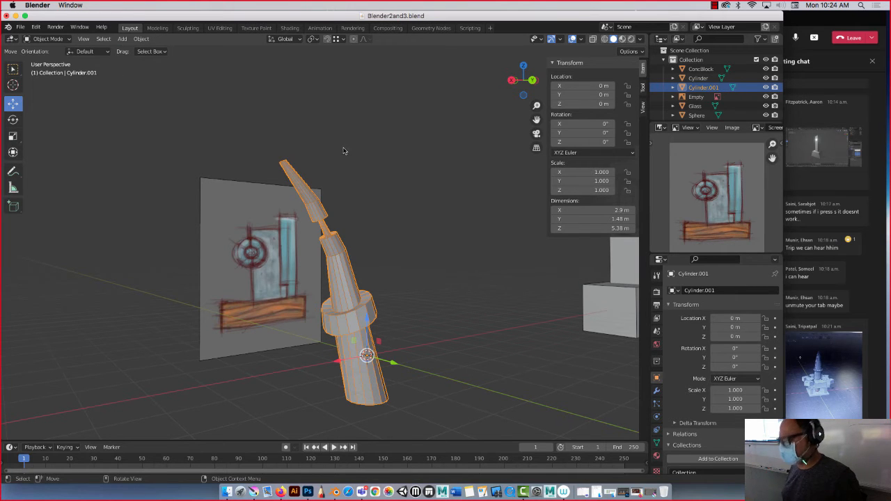
Add a 16-vertex cylinder beside the horn and move it to about 2.17 m on Y and 2.12 m on Z.
{"action": "key", "text": "shift+a"}
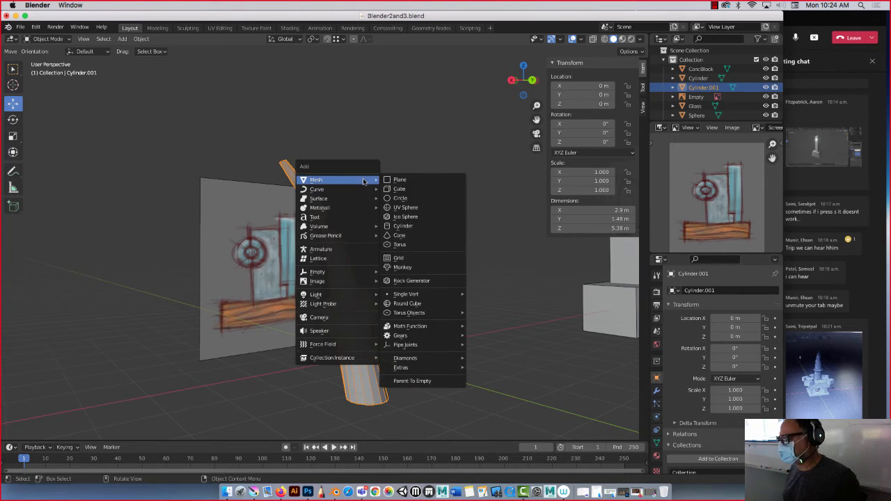
{"action": "left_click", "coordinate": [405, 226]}
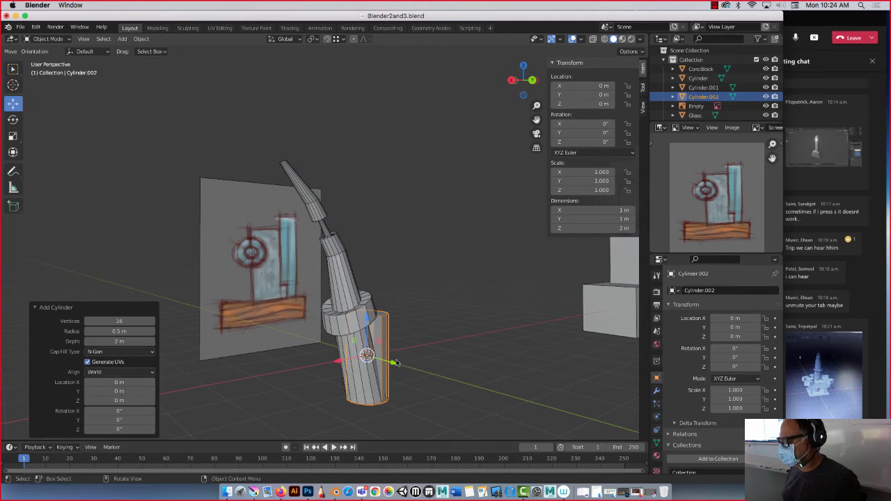
{"action": "left_click_drag", "start_coordinate": [394, 363], "coordinate": [434, 248]}
{"action": "middle_click_drag", "start_coordinate": [435, 247], "coordinate": [408, 276]}
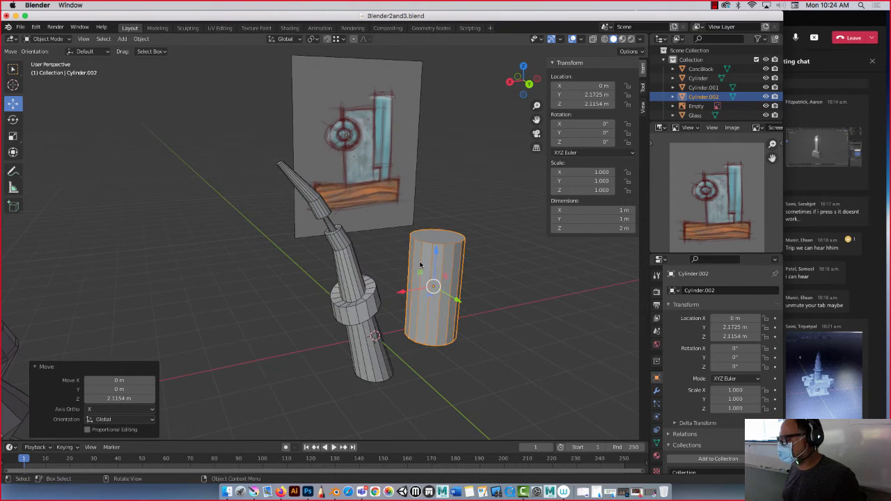
Reselect the new cylinder and switch it to Edit Mode.
{"action": "right_click", "coordinate": [419, 263]}
{"action": "left_click", "coordinate": [140, 262]}
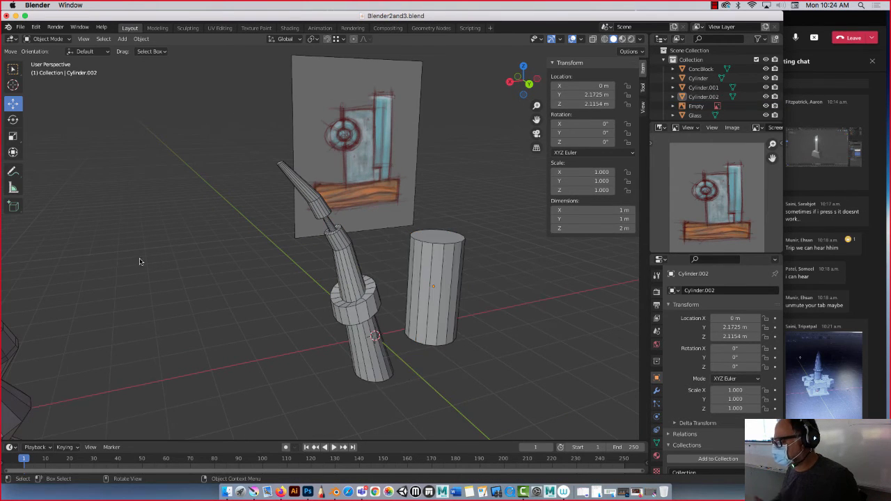
{"action": "left_click", "coordinate": [424, 254]}
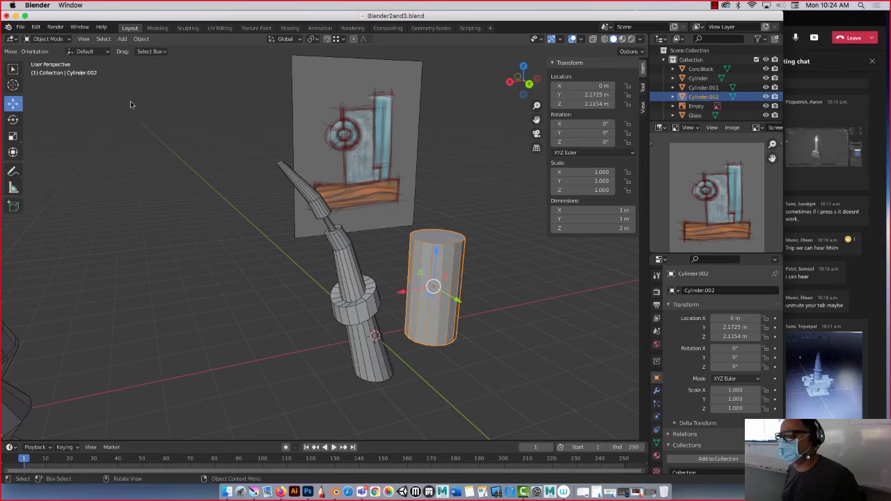
{"action": "left_click", "coordinate": [48, 39]}
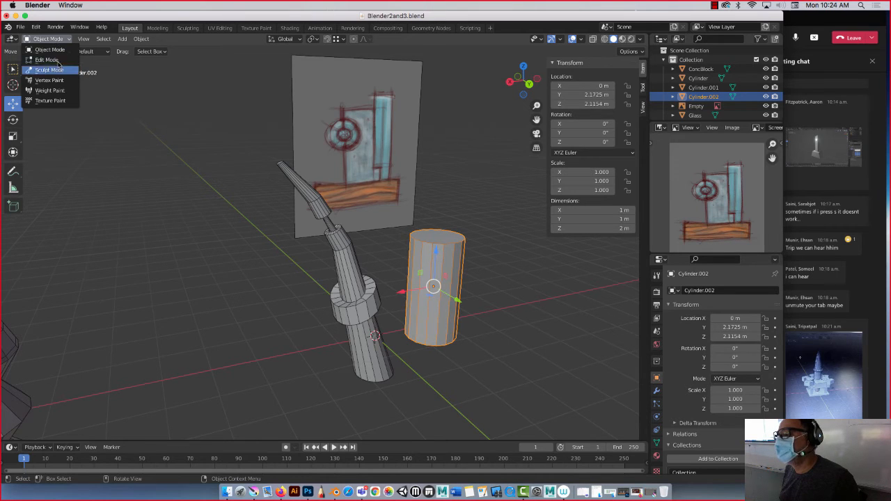
{"action": "left_click", "coordinate": [54, 60]}
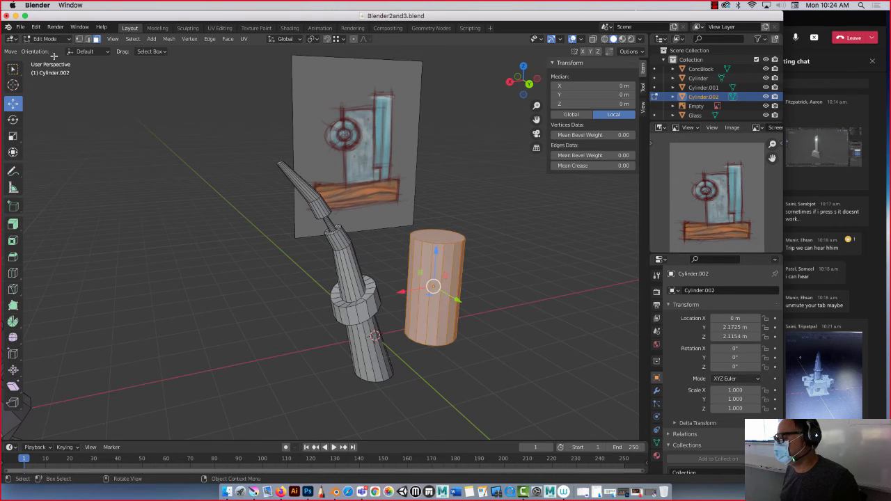
Select the new cylinder's ring of side faces in face mode and extrude it outward along the normals with a 0.517 m offset.
{"action": "left_click", "coordinate": [97, 38]}
{"action": "left_click", "coordinate": [500, 216]}
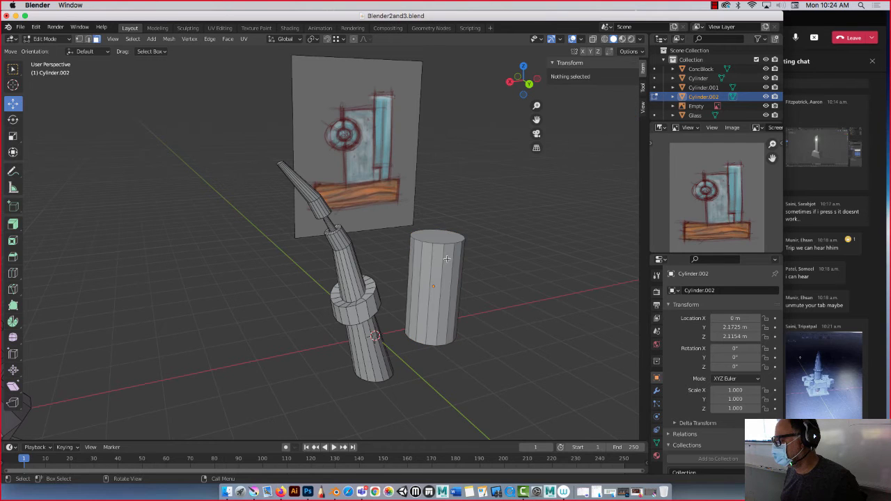
{"action": "left_click", "coordinate": [437, 262]}
{"action": "left_click", "coordinate": [436, 207]}
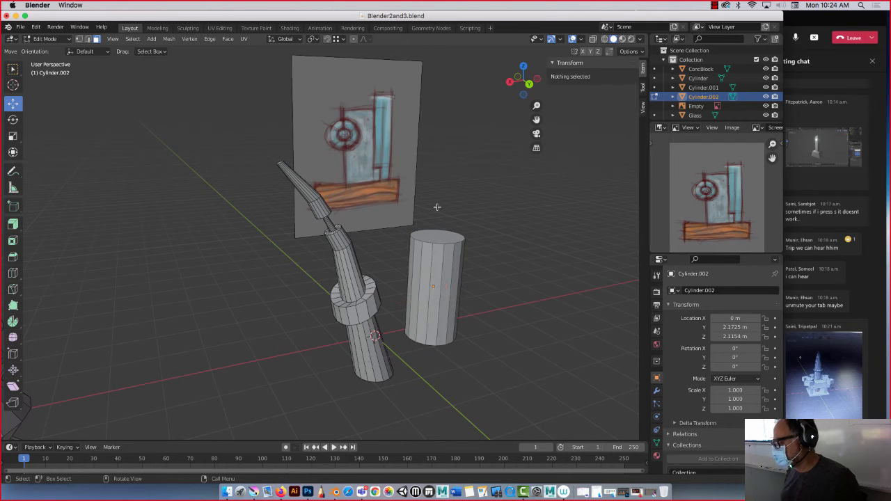
{"action": "left_click", "coordinate": [429, 258], "text": "alt"}
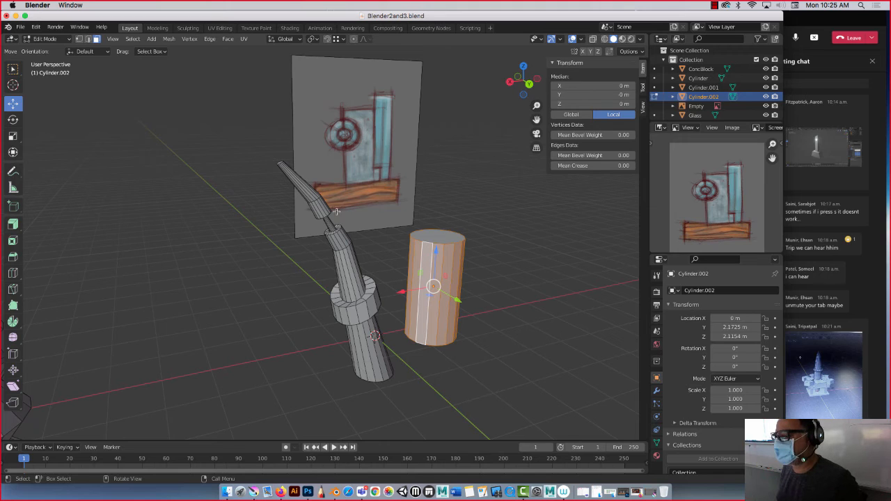
{"action": "left_click", "coordinate": [14, 225]}
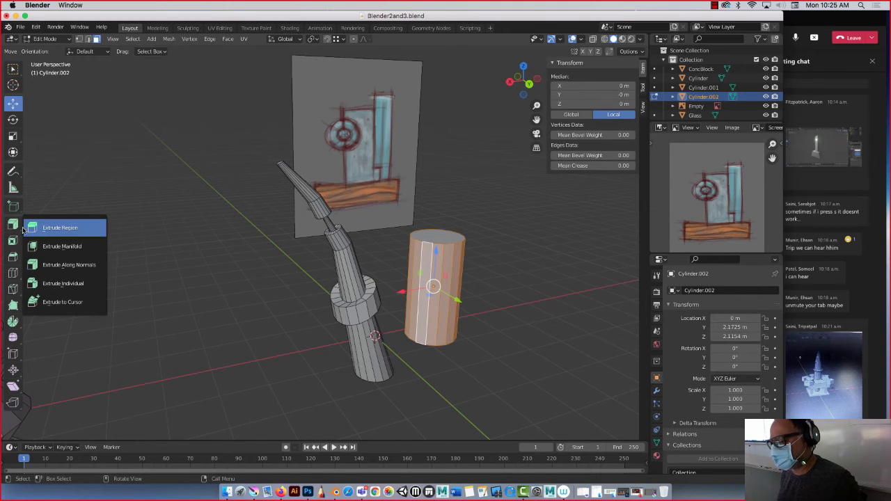
{"action": "left_click", "coordinate": [51, 265]}
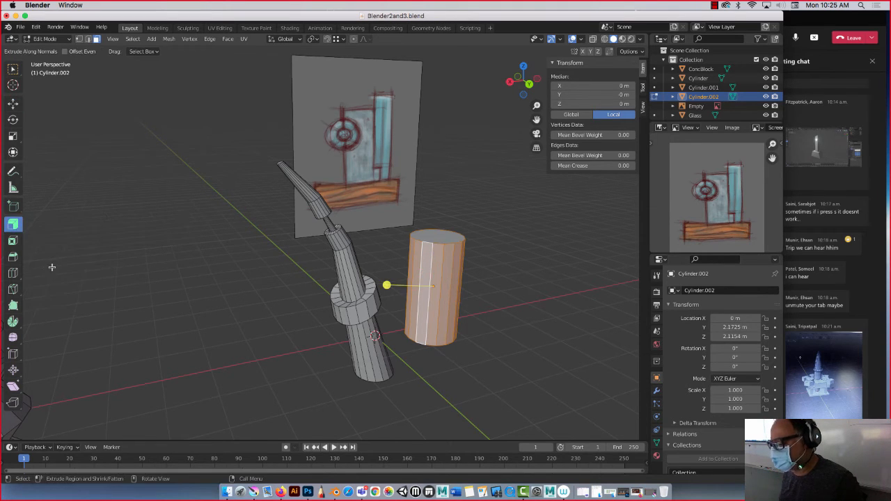
{"action": "left_click_drag", "start_coordinate": [387, 286], "coordinate": [399, 257]}
Select alternate faces of the outer ring on the cylinder's top and extrude them along normals to about 2.03 m local Z as battlements.
{"action": "middle_click_drag", "start_coordinate": [383, 245], "coordinate": [347, 260]}
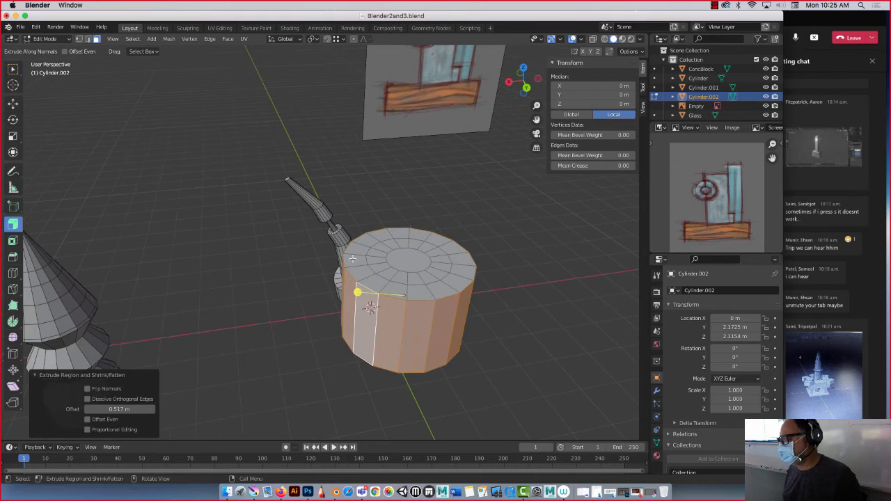
{"action": "left_click", "coordinate": [353, 259]}
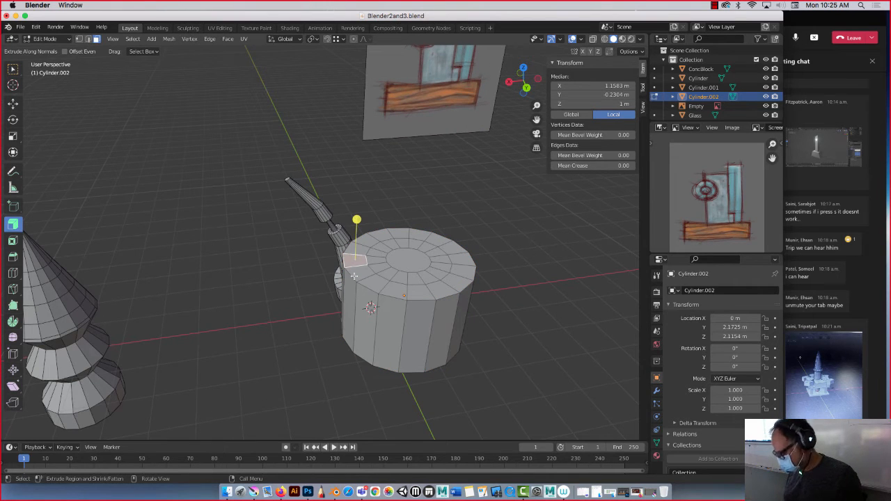
{"action": "left_click", "coordinate": [376, 286], "text": "shift"}
{"action": "left_click", "coordinate": [420, 291], "text": "shift"}
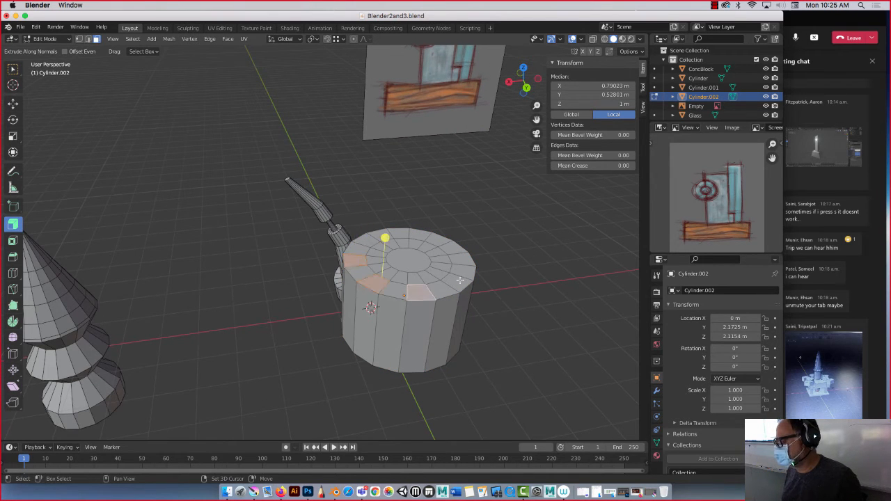
{"action": "left_click", "coordinate": [457, 282], "text": "shift"}
{"action": "left_click", "coordinate": [462, 261], "text": "shift"}
{"action": "left_click", "coordinate": [440, 239], "text": "shift"}
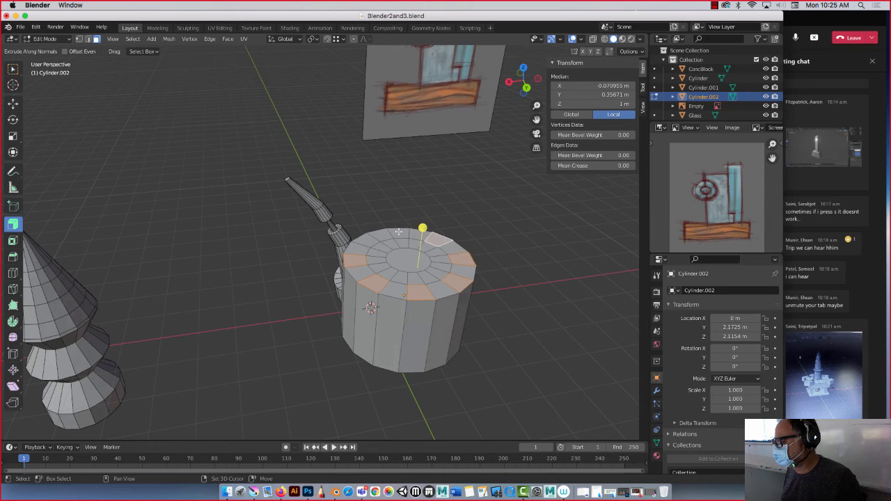
{"action": "left_click_drag", "start_coordinate": [412, 217], "coordinate": [409, 190]}
Select all the faces on the cylinder's underside and extrude them downward along their normals with a 3.64 m offset.
{"action": "mouse_move", "coordinate": [321, 214]}
{"action": "middle_mouse_down"}
{"action": "mouse_move", "coordinate": [310, 145]}
{"action": "mouse_move", "coordinate": [327, 213]}
{"action": "middle_mouse_up"}
{"action": "left_click", "coordinate": [389, 260]}
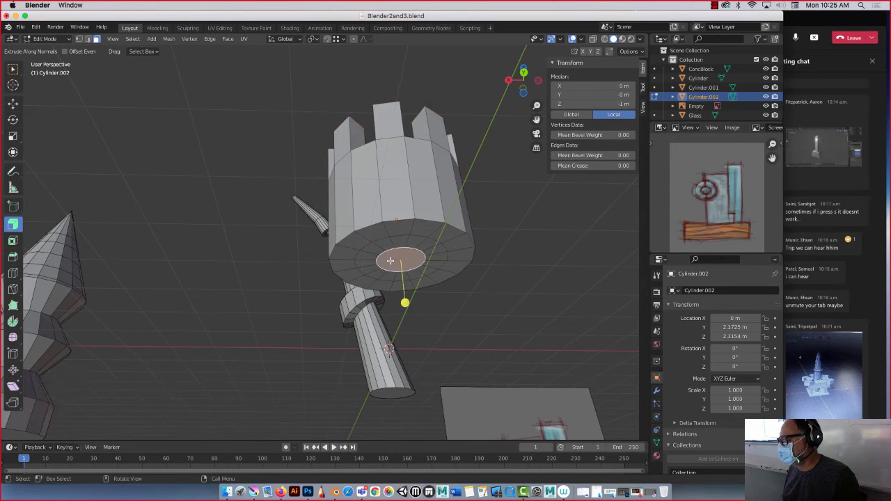
{"action": "left_click", "coordinate": [381, 243], "text": "shift"}
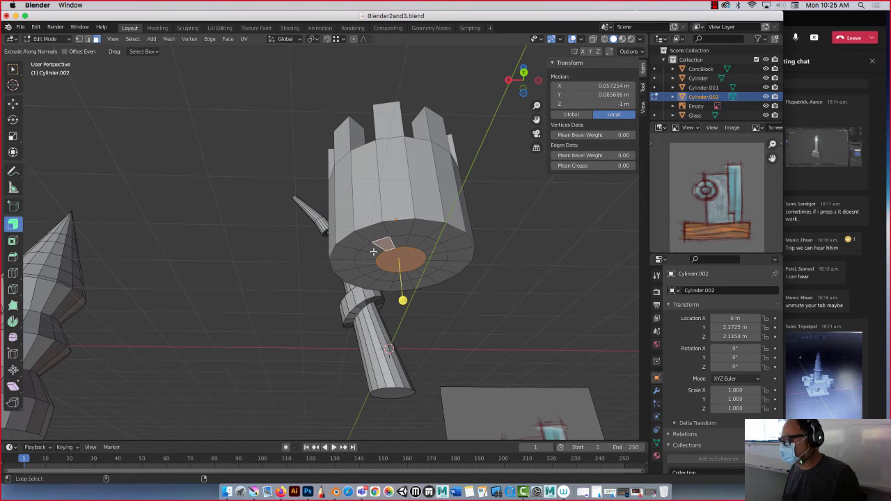
{"action": "left_click", "coordinate": [374, 252], "text": "alt+shift"}
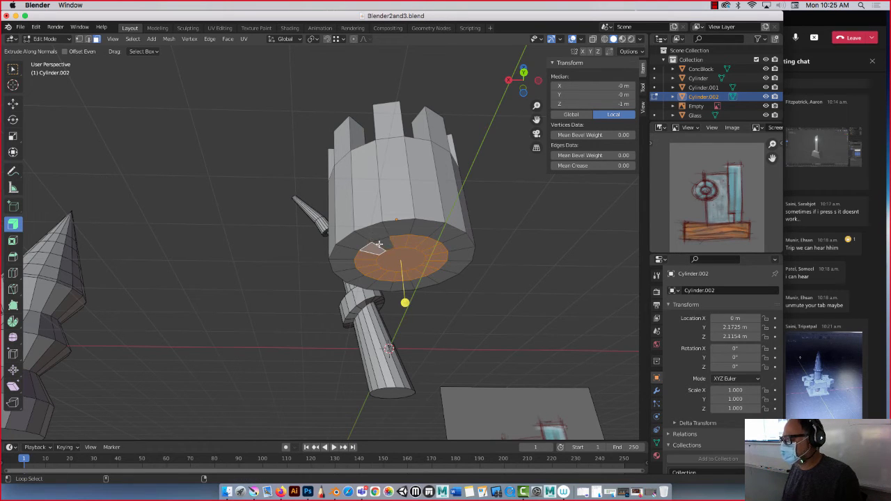
{"action": "left_click", "coordinate": [374, 239], "text": "alt+shift"}
{"action": "left_click", "coordinate": [379, 243], "text": "alt+shift"}
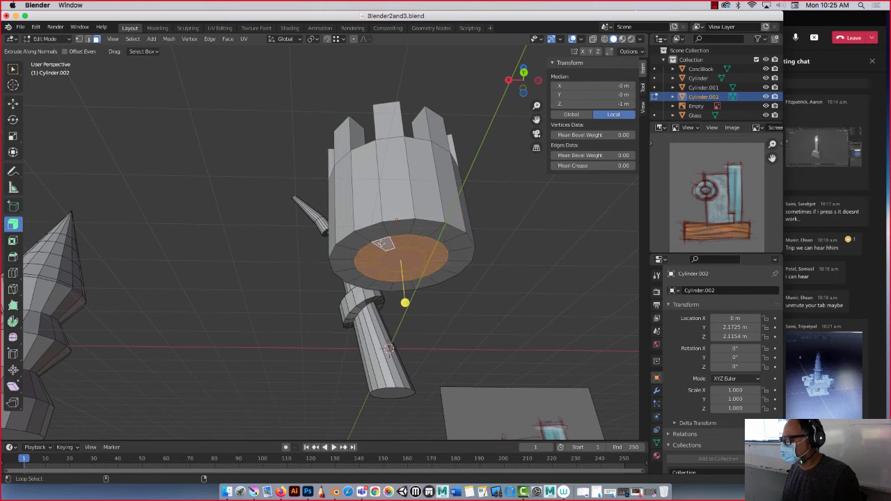
{"action": "left_click", "coordinate": [371, 233], "text": "alt+shift"}
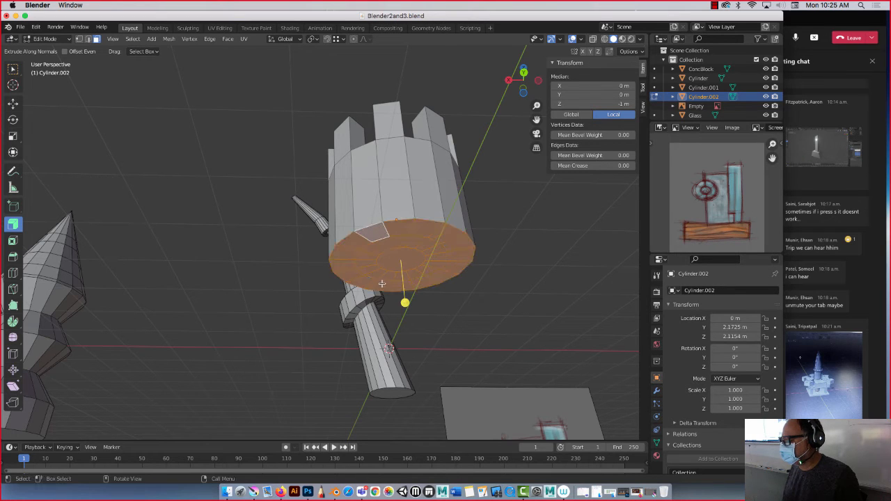
{"action": "left_click_drag", "start_coordinate": [405, 302], "coordinate": [397, 210]}
{"action": "scroll", "coordinate": [276, 217], "scroll_direction": "down", "scroll_amount": 5}
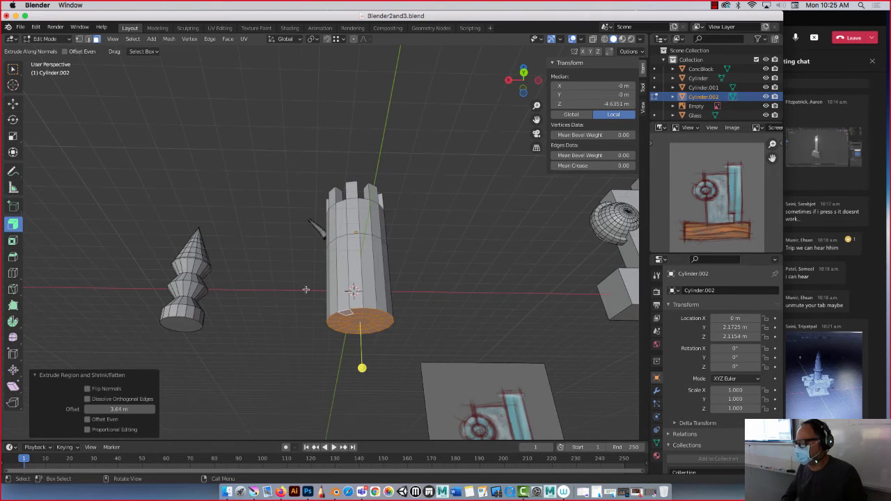
{"action": "middle_click_drag", "start_coordinate": [307, 290], "coordinate": [294, 259]}
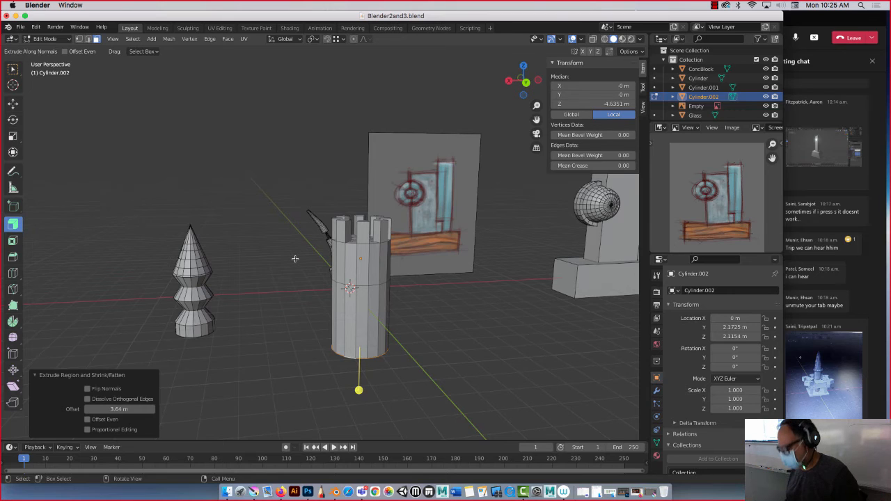
{"action": "left_click", "coordinate": [342, 300]}
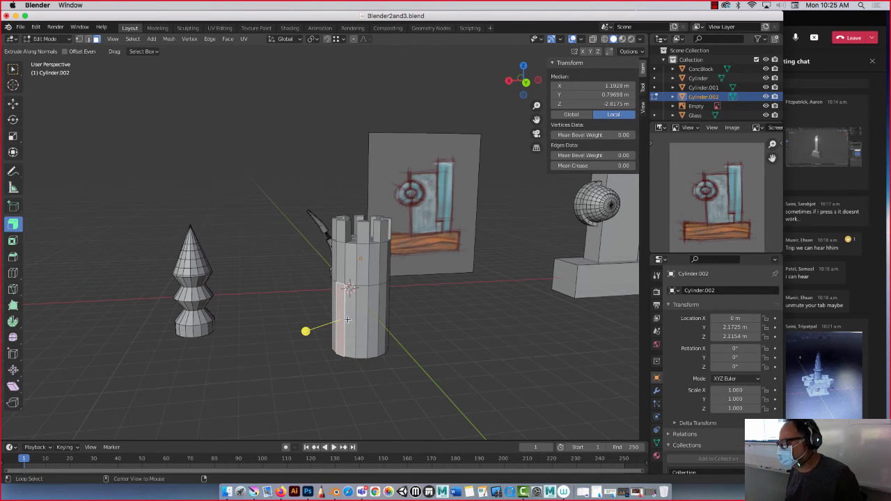
{"action": "left_click", "coordinate": [347, 319], "text": "alt"}
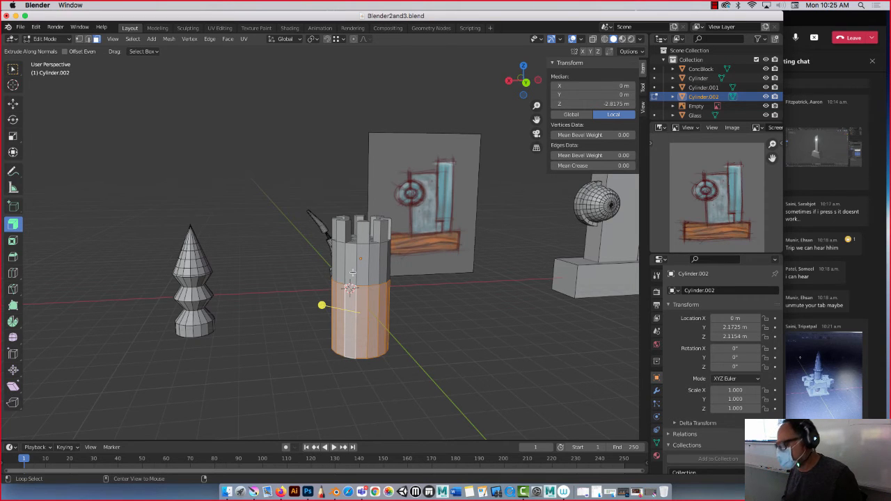
{"action": "middle_click_drag", "start_coordinate": [350, 267], "coordinate": [340, 245]}
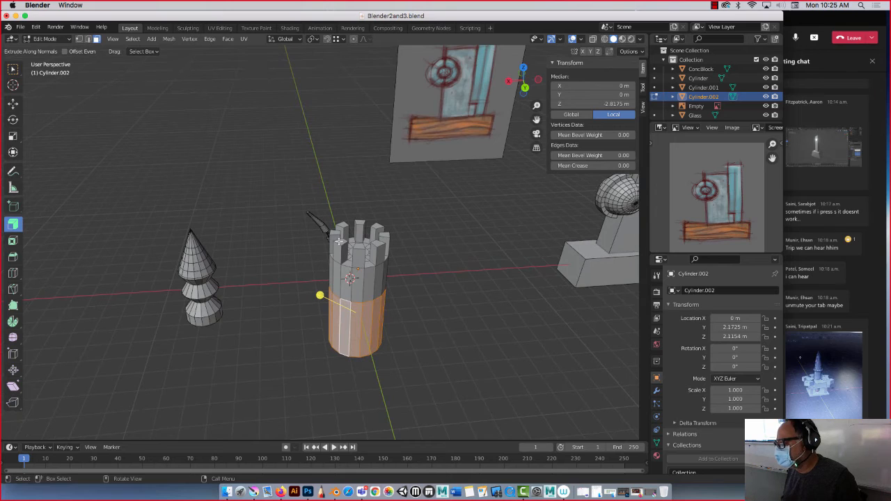
{"action": "left_click", "coordinate": [340, 240]}
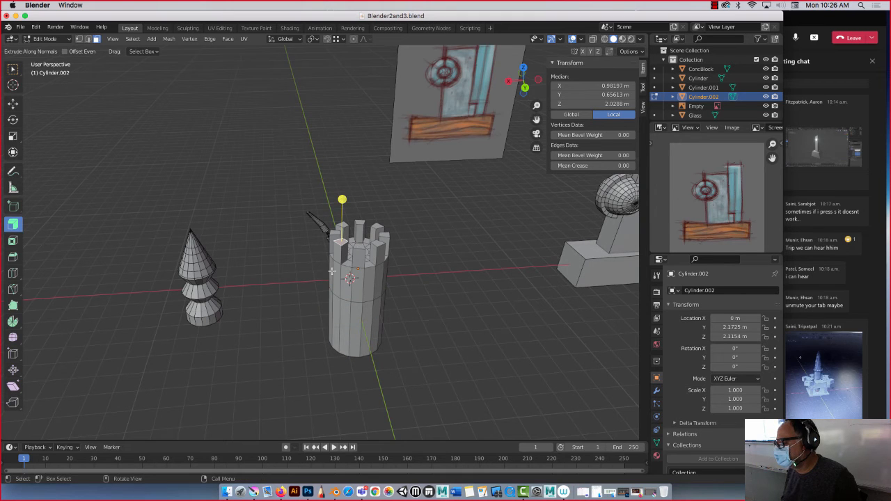
{"action": "left_click", "coordinate": [335, 255], "text": "shift"}
{"action": "key", "text": "alt+a"}
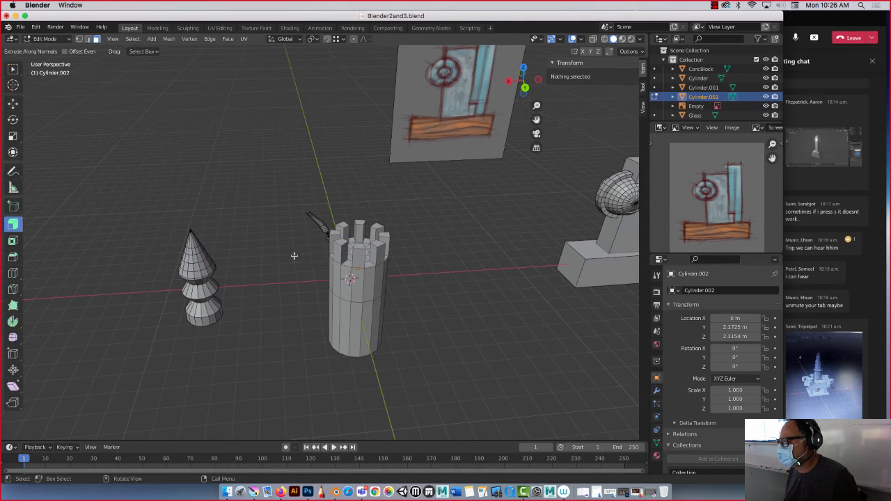
Switch to edge selection and select the inner top edges of the battlement blocks around the tower.
{"action": "middle_click_drag", "start_coordinate": [294, 256], "coordinate": [288, 200]}
{"action": "left_click", "coordinate": [335, 241]}
{"action": "scroll", "coordinate": [287, 199], "scroll_direction": "up", "scroll_amount": 2}
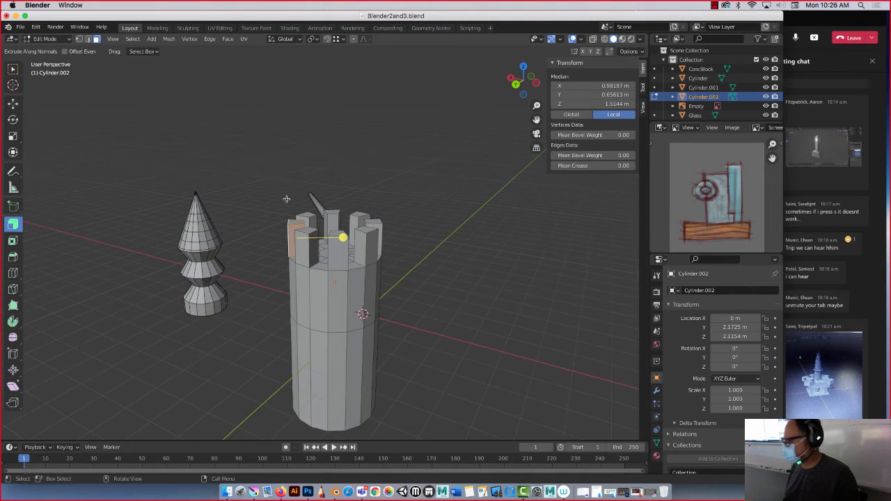
{"action": "scroll", "coordinate": [286, 199], "scroll_direction": "up", "scroll_amount": 2}
{"action": "left_click", "coordinate": [89, 40]}
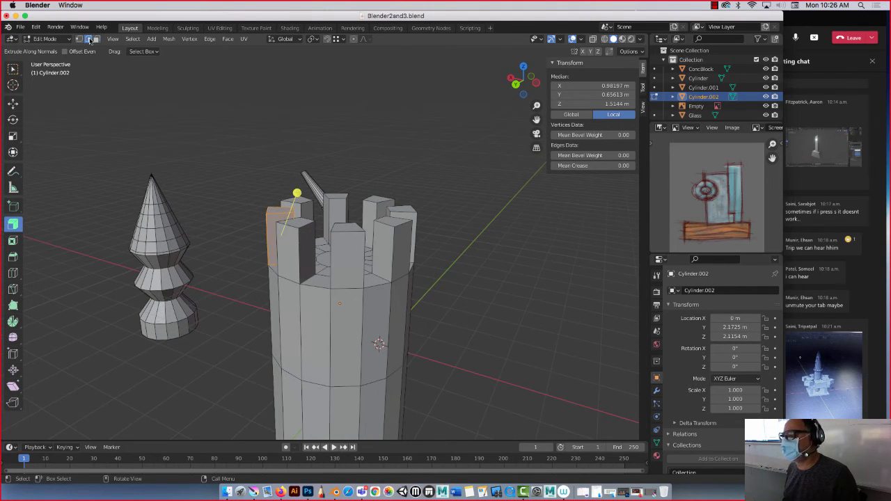
{"action": "left_click", "coordinate": [321, 199]}
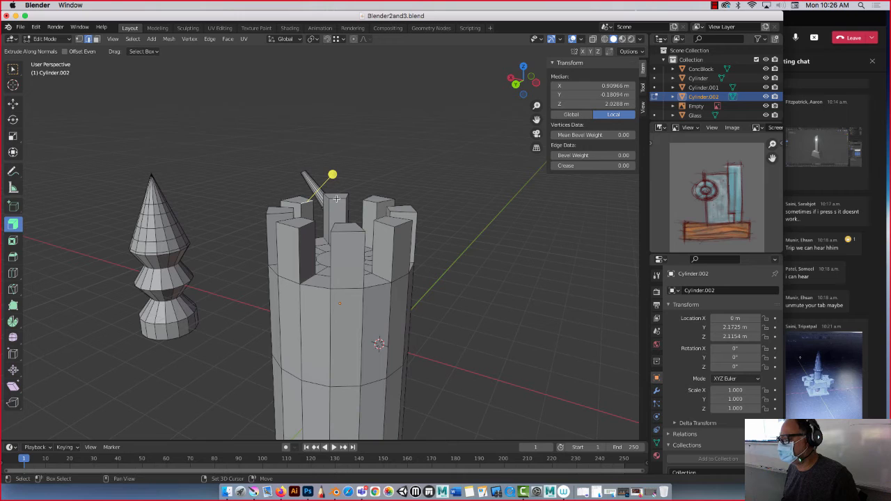
{"action": "left_click", "coordinate": [369, 202], "text": "shift"}
{"action": "left_click", "coordinate": [389, 210], "text": "shift"}
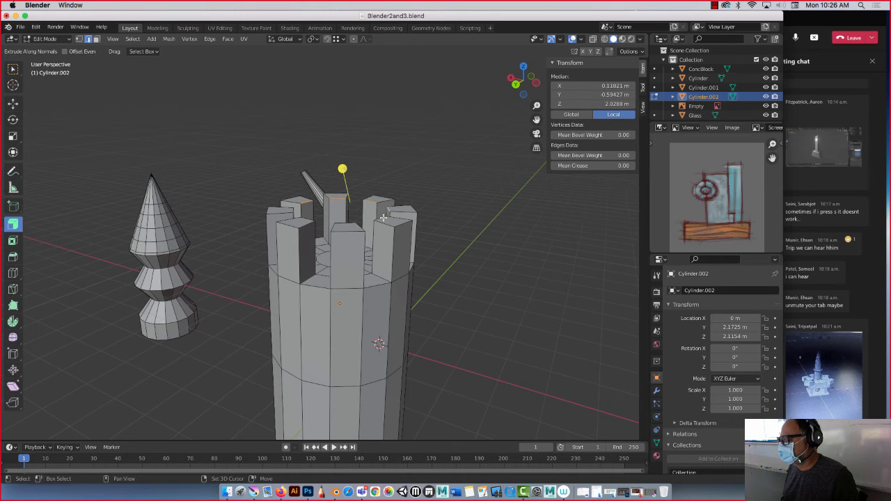
{"action": "left_click", "coordinate": [380, 219], "text": "shift"}
{"action": "left_click", "coordinate": [343, 223], "text": "shift"}
{"action": "left_click", "coordinate": [305, 220], "text": "shift"}
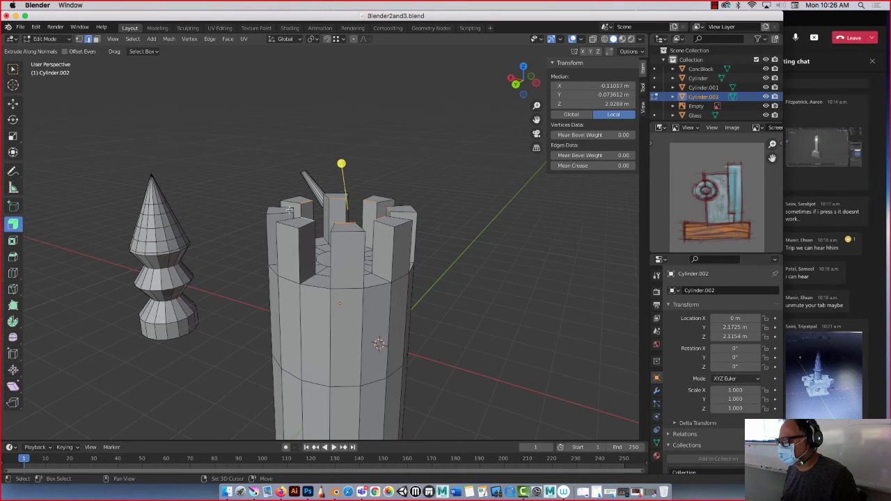
{"action": "left_click", "coordinate": [290, 210], "text": "shift"}
{"action": "left_click", "coordinate": [291, 209], "text": "shift"}
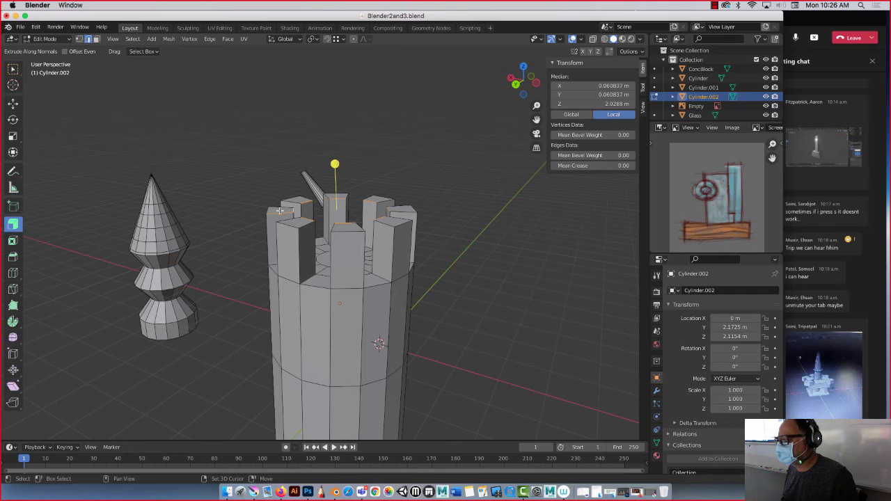
{"action": "left_click", "coordinate": [280, 211], "text": "shift"}
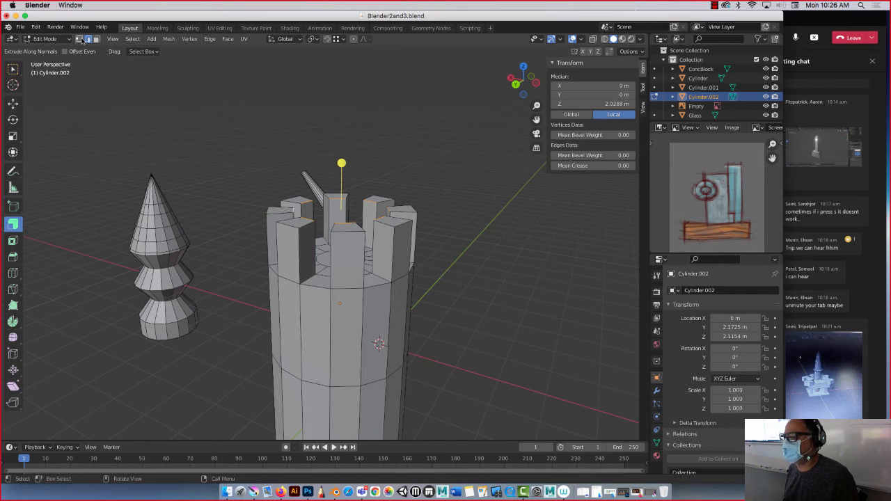
Try to extrude the selected inner battlement edges upward along their normals.
{"action": "left_click_drag", "start_coordinate": [341, 163], "coordinate": [340, 155]}
{"action": "key", "text": "super+z"}
{"action": "key", "text": "super+z"}
{"action": "key", "text": "super+z"}
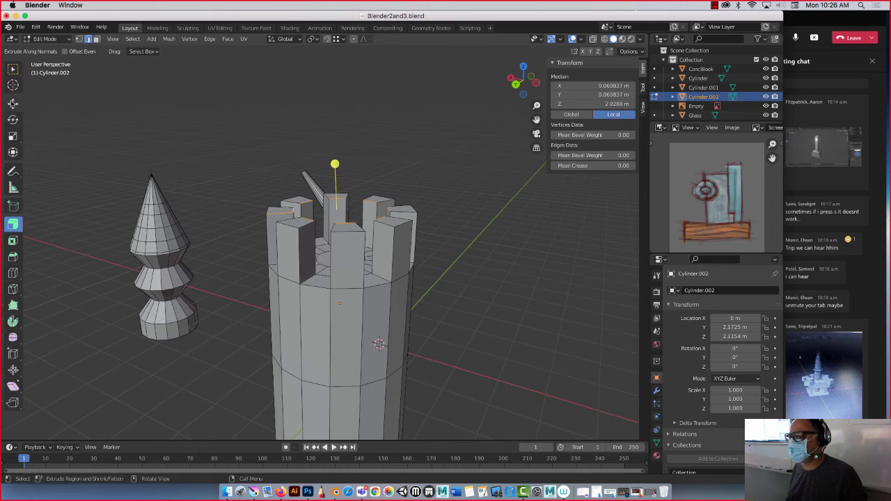
Reselect the missing inner battlement edges and move all of them up about 1.67 m on Z with the Move tool.
{"action": "left_click", "coordinate": [12, 103]}
{"action": "mouse_move", "coordinate": [336, 174]}
{"action": "left_mouse_down"}
{"action": "mouse_move", "coordinate": [335, 186]}
{"action": "mouse_move", "coordinate": [336, 109]}
{"action": "mouse_move", "coordinate": [335, 174]}
{"action": "left_mouse_up"}
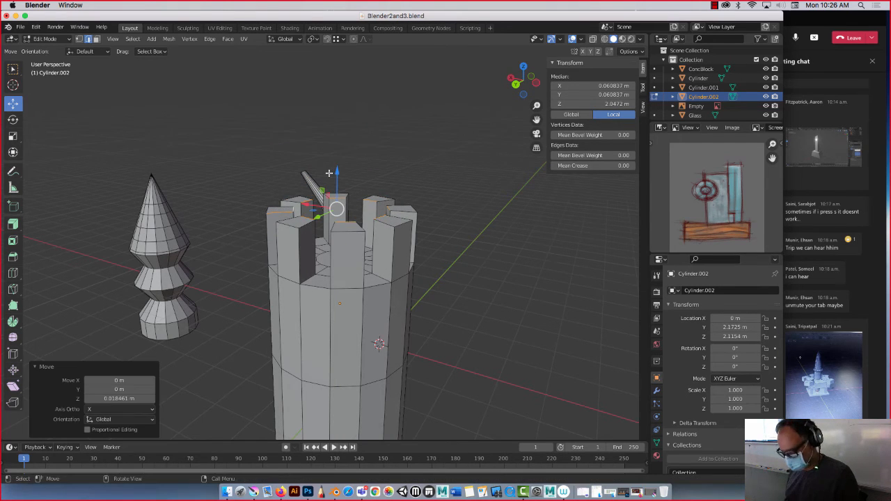
{"action": "left_click", "coordinate": [328, 172]}
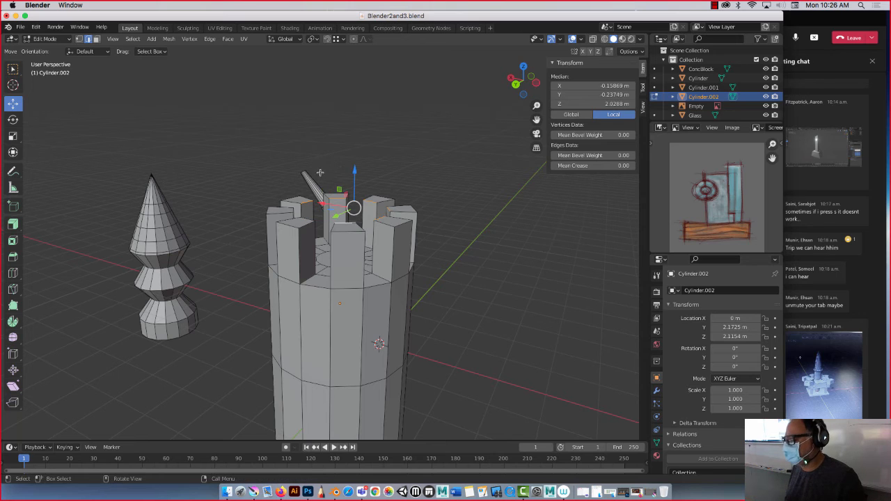
{"action": "middle_click_drag", "start_coordinate": [272, 176], "coordinate": [282, 278]}
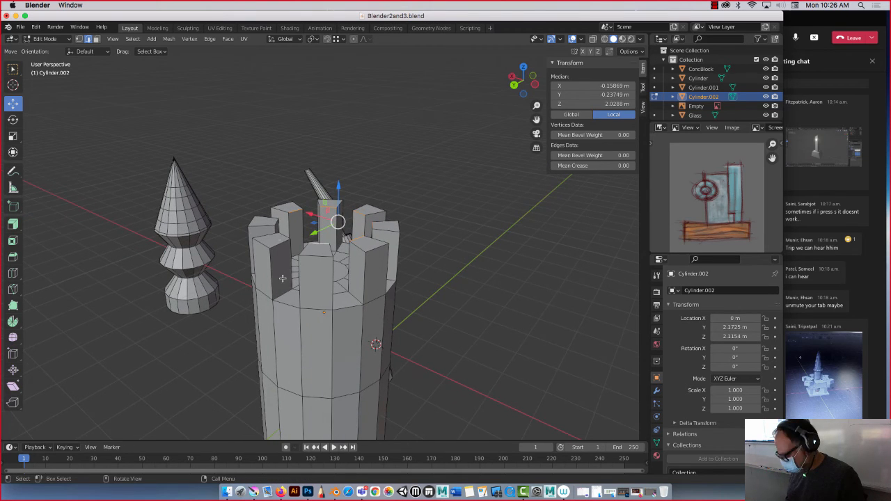
{"action": "left_click", "coordinate": [282, 234], "text": "shift"}
{"action": "left_click", "coordinate": [274, 222], "text": "shift"}
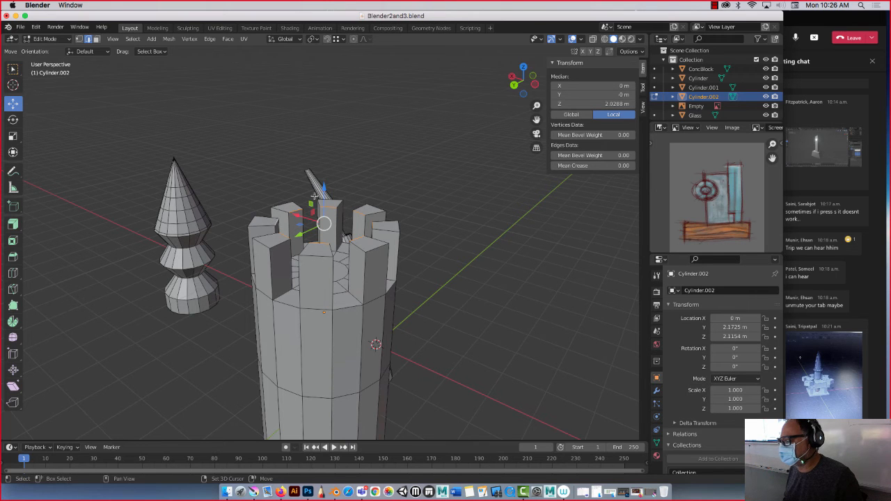
{"action": "left_click_drag", "start_coordinate": [325, 194], "coordinate": [322, 103]}
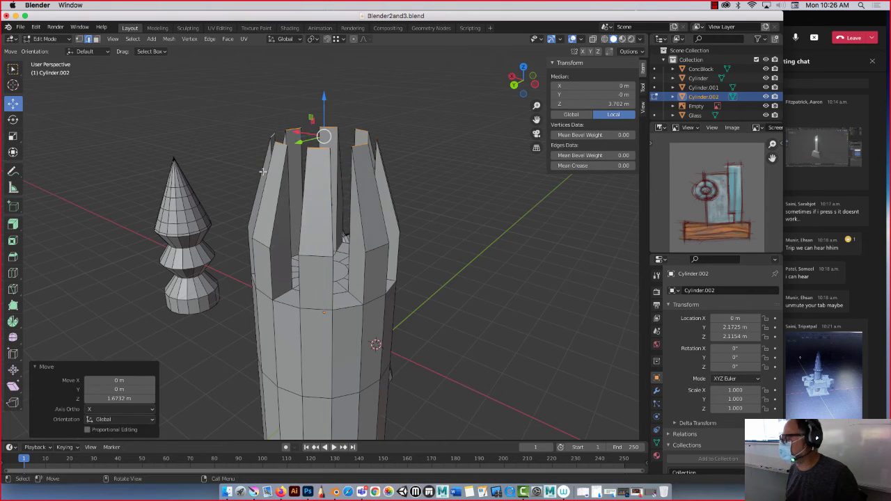
{"action": "middle_click_drag", "start_coordinate": [262, 168], "coordinate": [224, 199]}
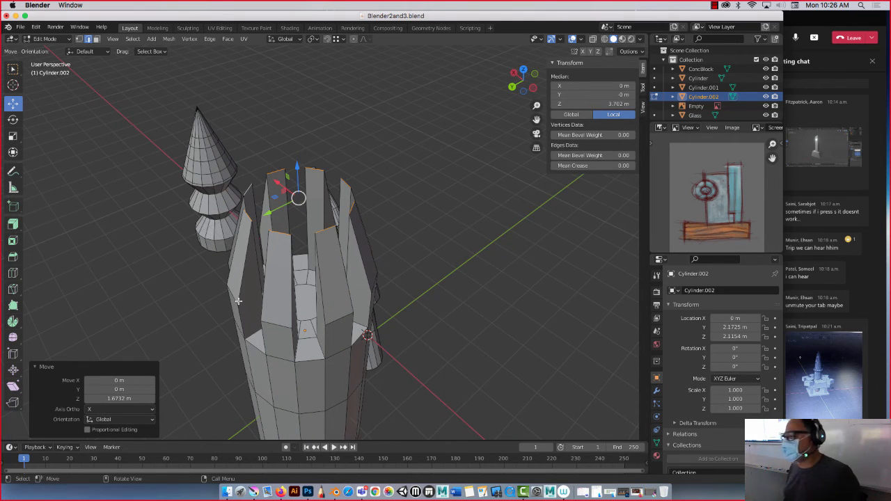
Select the central face on the tower's underside and move it down on Z about 2.37 m, plus another 3.79 m.
{"action": "middle_click_drag", "start_coordinate": [257, 344], "coordinate": [278, 228]}
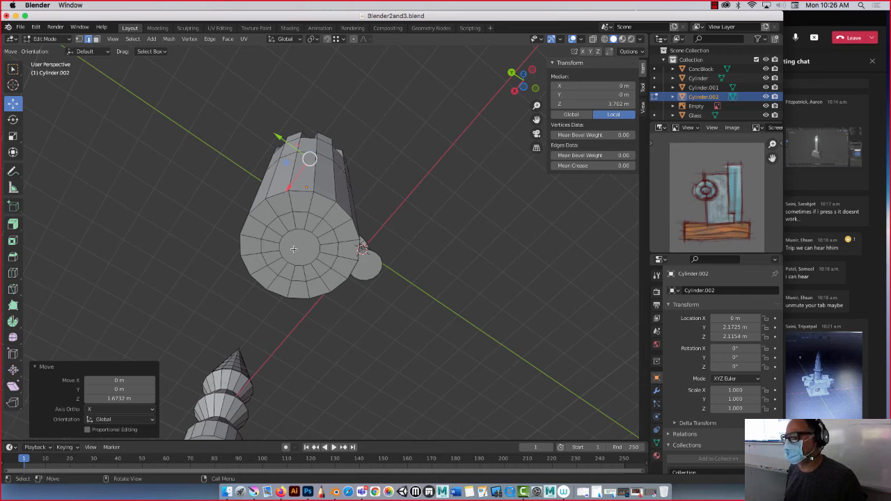
{"action": "key", "text": "alt+a"}
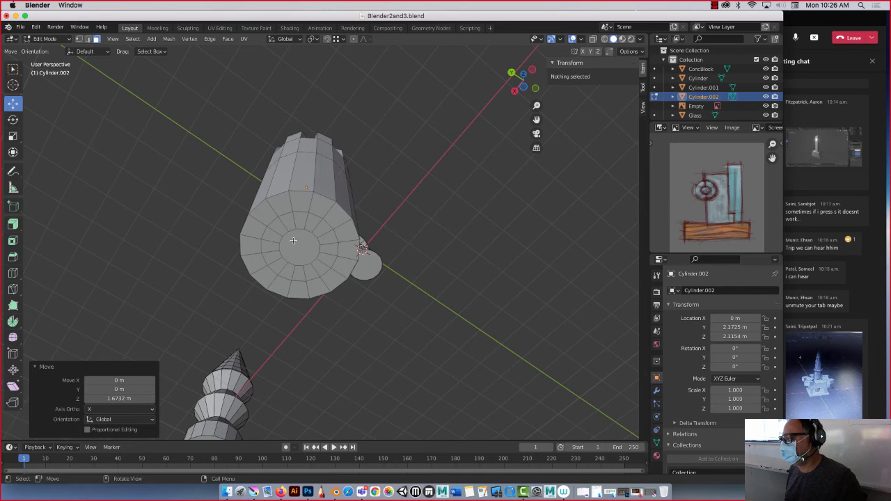
{"action": "left_click", "coordinate": [293, 241]}
{"action": "middle_click_drag", "start_coordinate": [177, 192], "coordinate": [211, 219]}
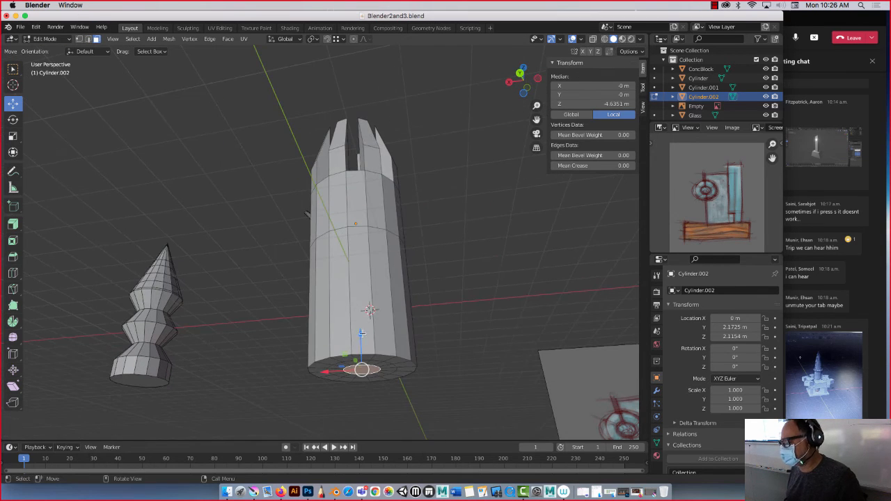
{"action": "left_click_drag", "start_coordinate": [361, 334], "coordinate": [362, 386]}
{"action": "scroll", "coordinate": [302, 273], "scroll_direction": "down", "scroll_amount": 6}
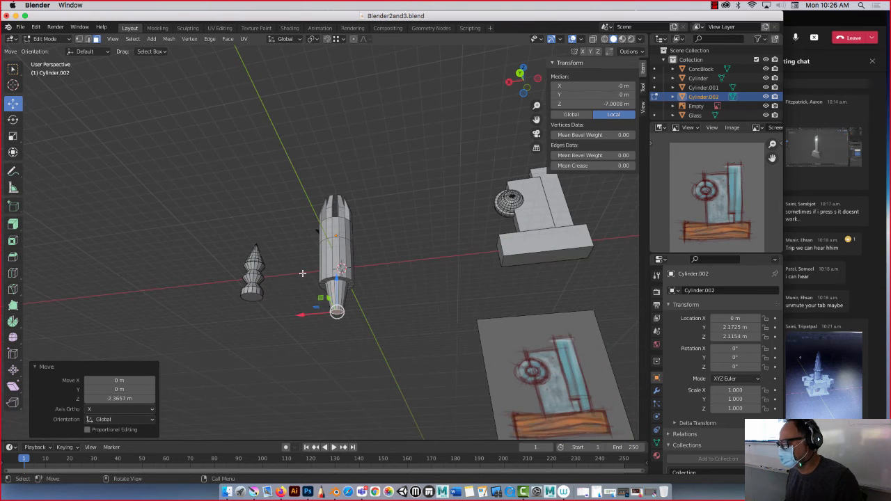
{"action": "left_click_drag", "start_coordinate": [336, 281], "coordinate": [337, 331]}
{"action": "middle_click_drag", "start_coordinate": [276, 316], "coordinate": [293, 329]}
Switch to vertex selection with X-ray on and select all the vertices around the lowered face at the tower's lower end.
{"action": "key", "text": "KP_Decimal"}
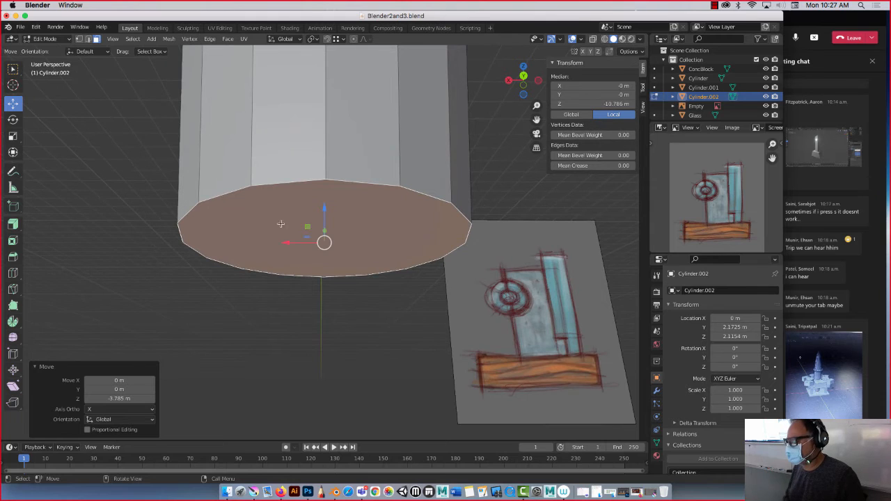
{"action": "middle_click_drag", "start_coordinate": [277, 223], "coordinate": [290, 236]}
{"action": "scroll", "coordinate": [289, 237], "scroll_direction": "down", "scroll_amount": 4}
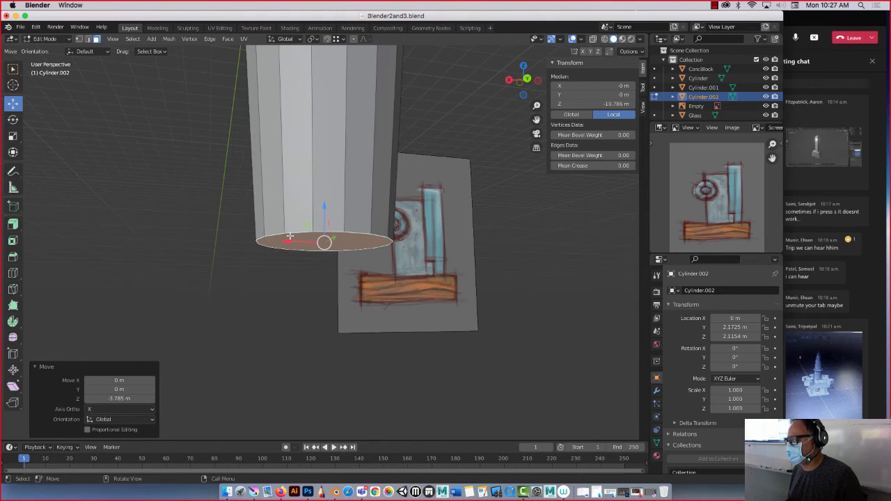
{"action": "left_click", "coordinate": [81, 39]}
{"action": "middle_click_drag", "start_coordinate": [215, 199], "coordinate": [217, 229]}
{"action": "left_click_drag", "start_coordinate": [198, 211], "coordinate": [439, 284]}
{"action": "middle_click_drag", "start_coordinate": [375, 312], "coordinate": [370, 274]}
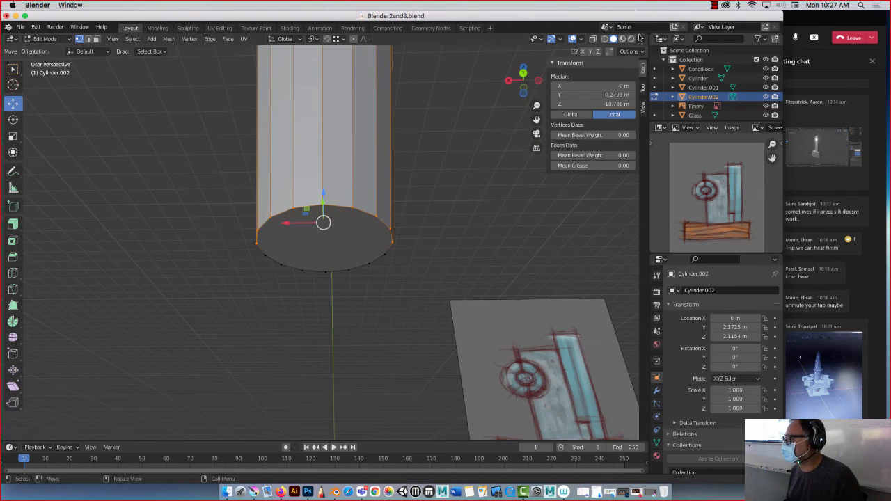
{"action": "left_click", "coordinate": [592, 39]}
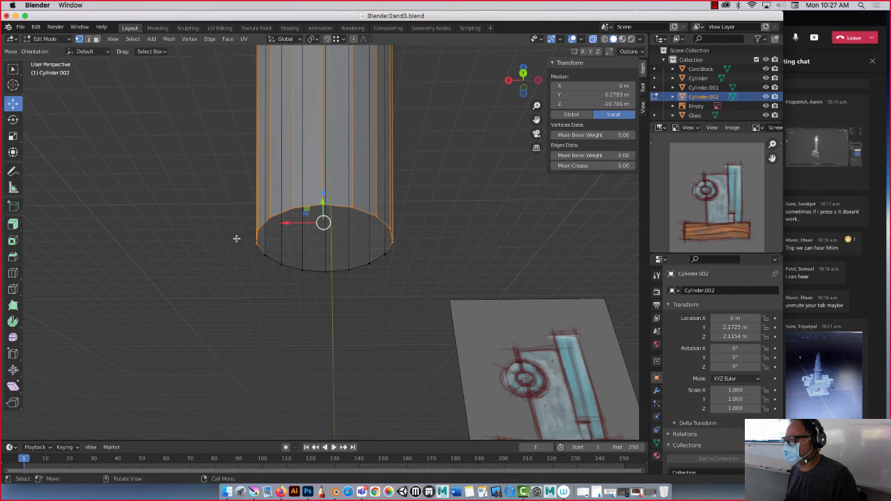
{"action": "middle_click_drag", "start_coordinate": [239, 239], "coordinate": [196, 219]}
{"action": "left_click_drag", "start_coordinate": [418, 285], "coordinate": [425, 294]}
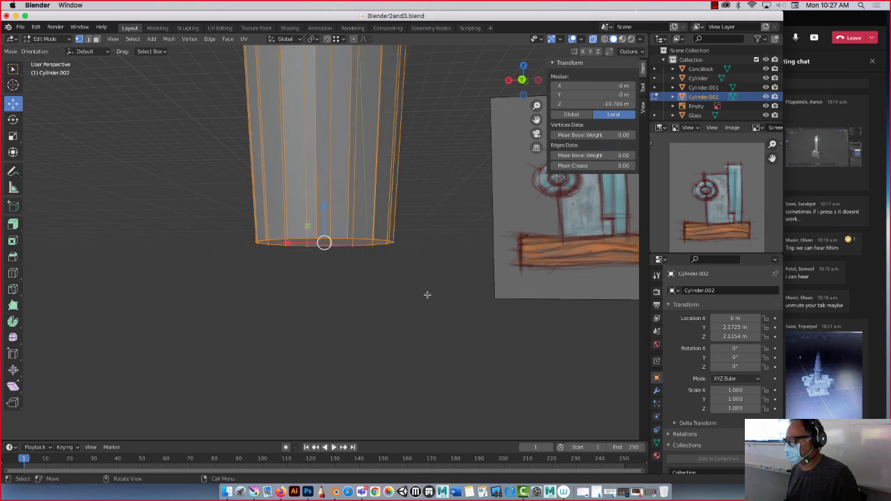
Merge the selected bottom vertices at their center to form a pointed tip.
{"action": "right_click", "coordinate": [340, 238]}
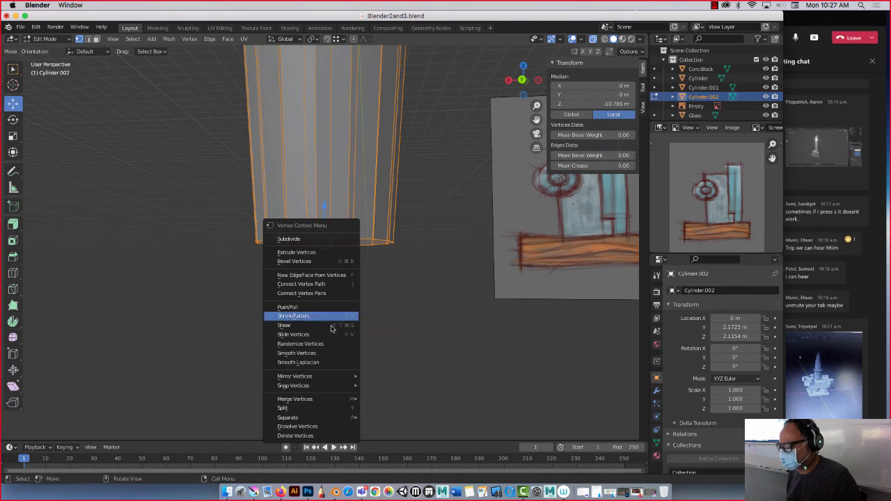
{"action": "mouse_move", "coordinate": [330, 375]}
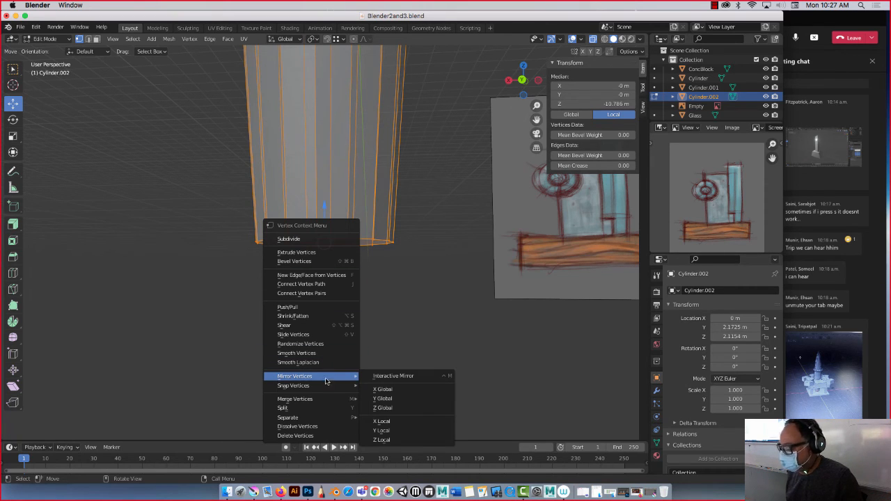
{"action": "mouse_move", "coordinate": [322, 404]}
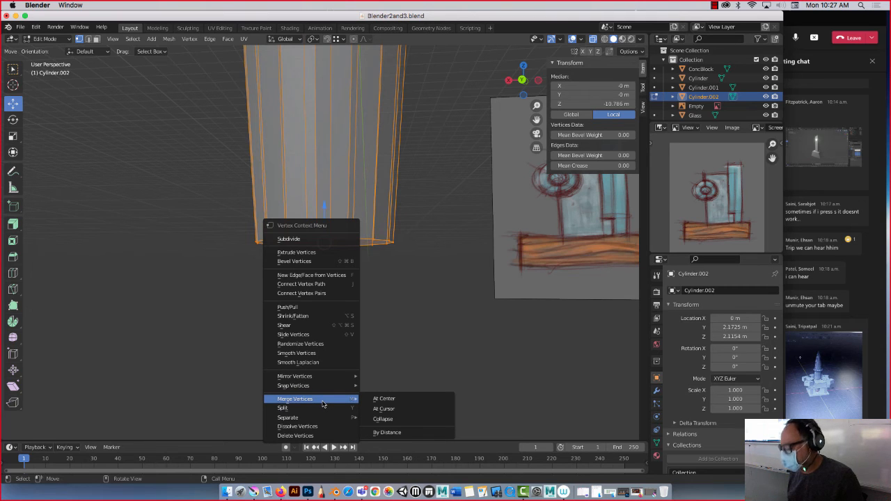
{"action": "left_click", "coordinate": [379, 401]}
{"action": "scroll", "coordinate": [317, 251], "scroll_direction": "down", "scroll_amount": 6}
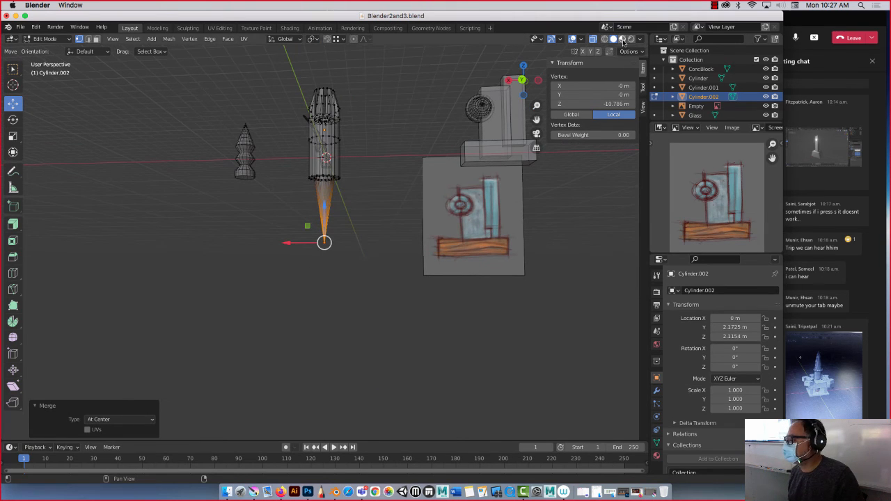
Turn off X-ray with Material Preview shading active, and return to Object Mode with the tower deselected.
{"action": "left_click", "coordinate": [593, 40]}
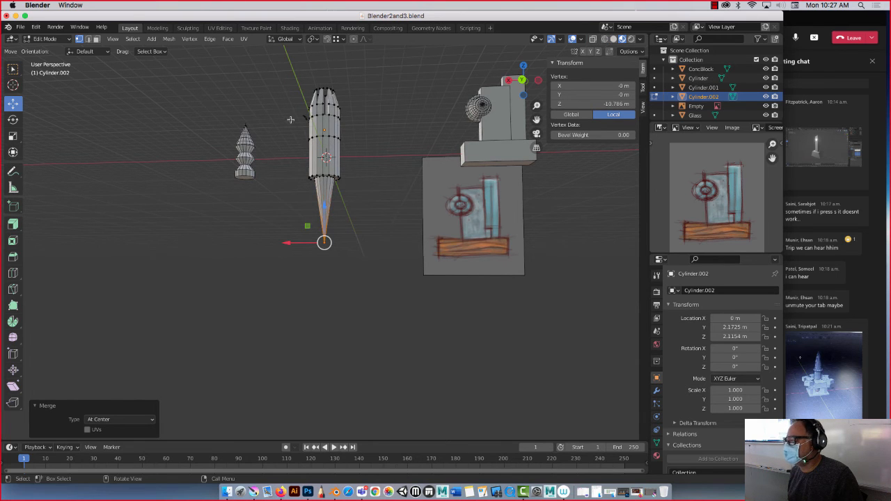
{"action": "middle_click_drag", "start_coordinate": [291, 120], "coordinate": [290, 236]}
{"action": "key", "text": "Tab"}
{"action": "left_click", "coordinate": [196, 176]}
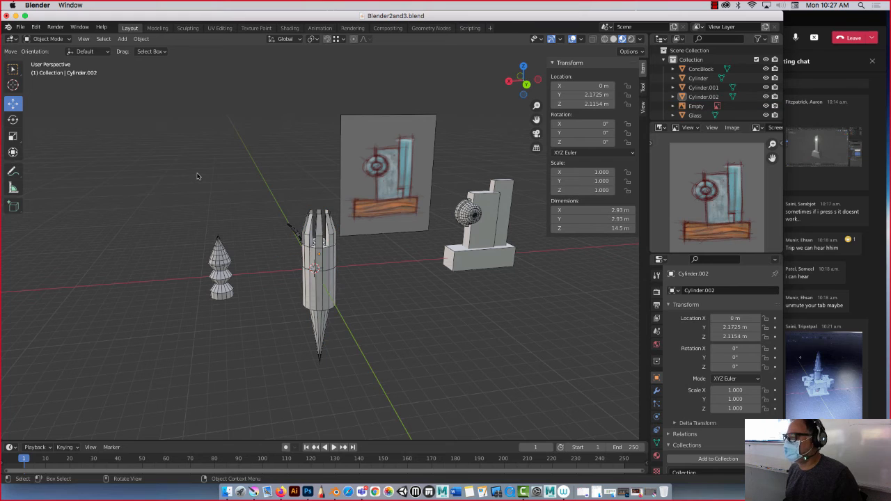
Open the Preferences window on the Add-ons list and reposition it over the viewport.
{"action": "left_click", "coordinate": [36, 27]}
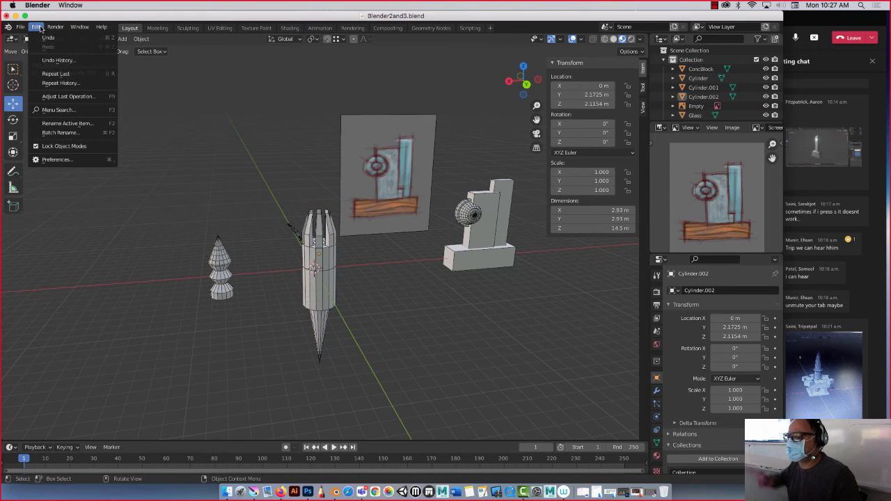
{"action": "left_click", "coordinate": [69, 160]}
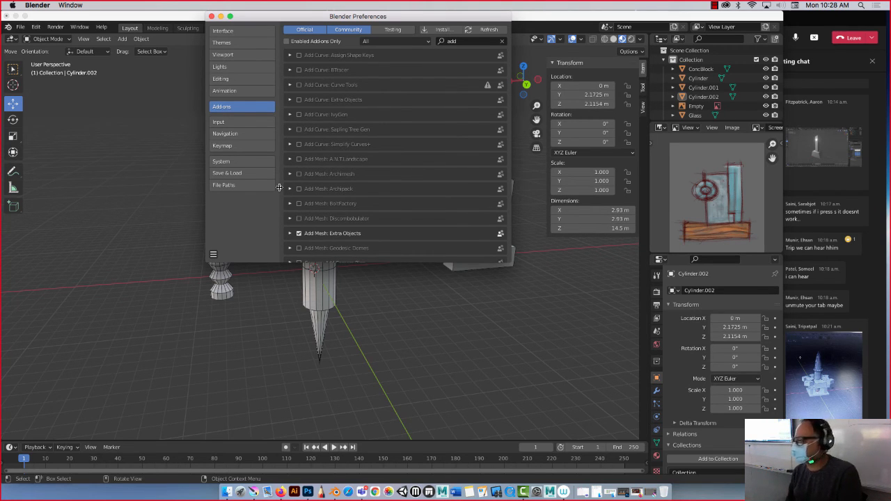
{"action": "left_click", "coordinate": [713, 5]}
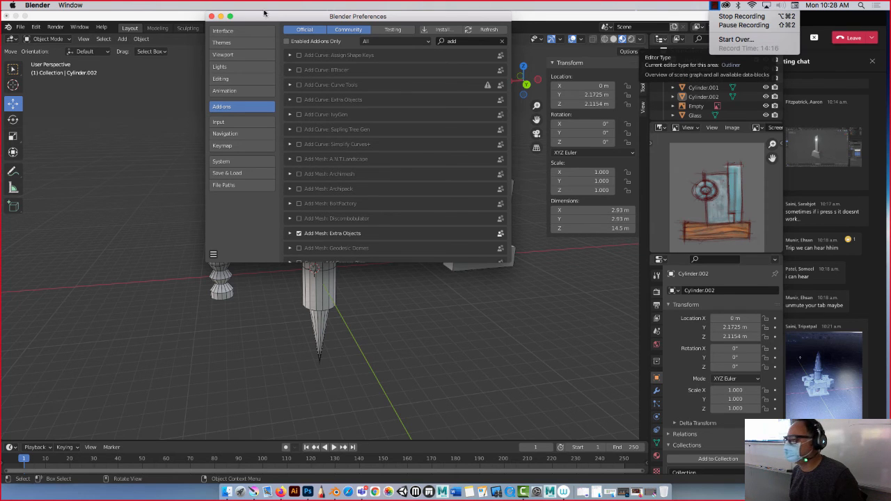
{"action": "left_click_drag", "start_coordinate": [251, 20], "coordinate": [226, 32]}
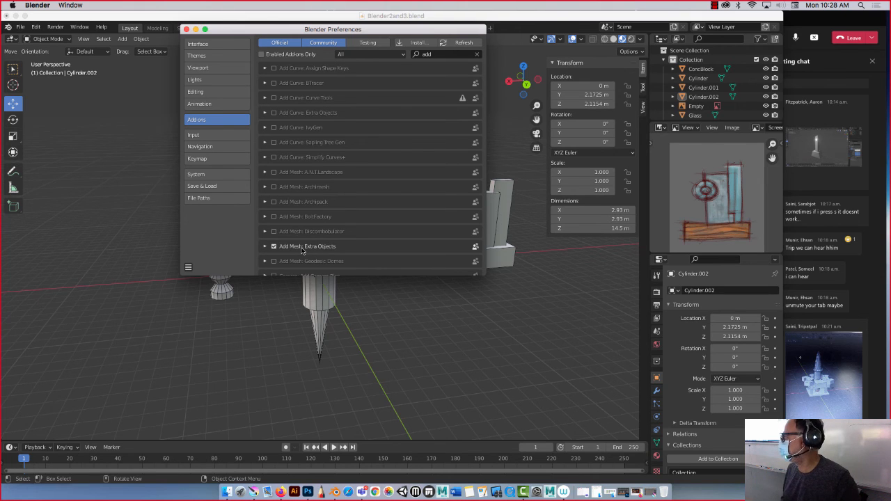
{"action": "left_click", "coordinate": [36, 27]}
{"action": "left_click", "coordinate": [55, 160]}
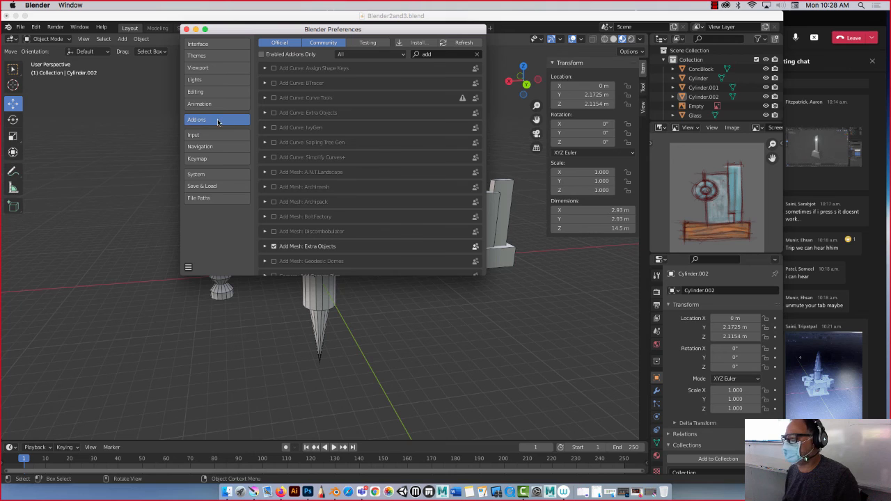
Review the add-ons filtered by "add", including Add Mesh: Extra Objects, check the Save & Load options and close the Preferences.
{"action": "left_click", "coordinate": [437, 53]}
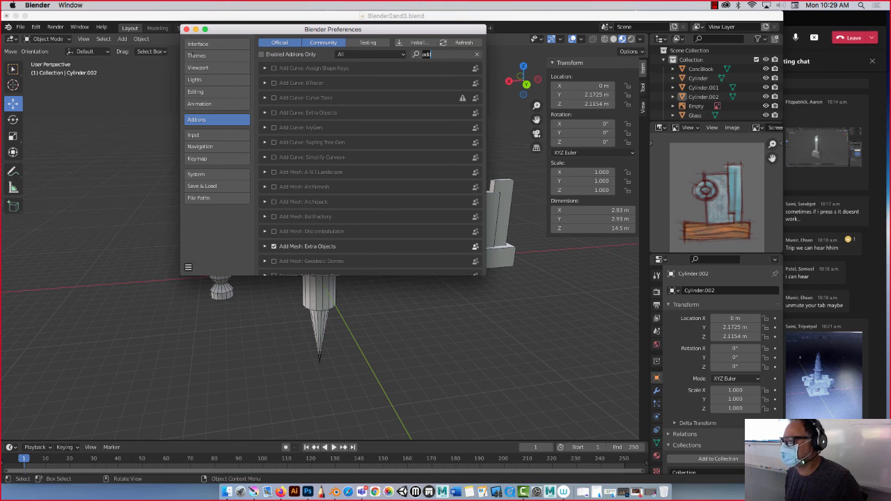
{"action": "key", "text": "Return"}
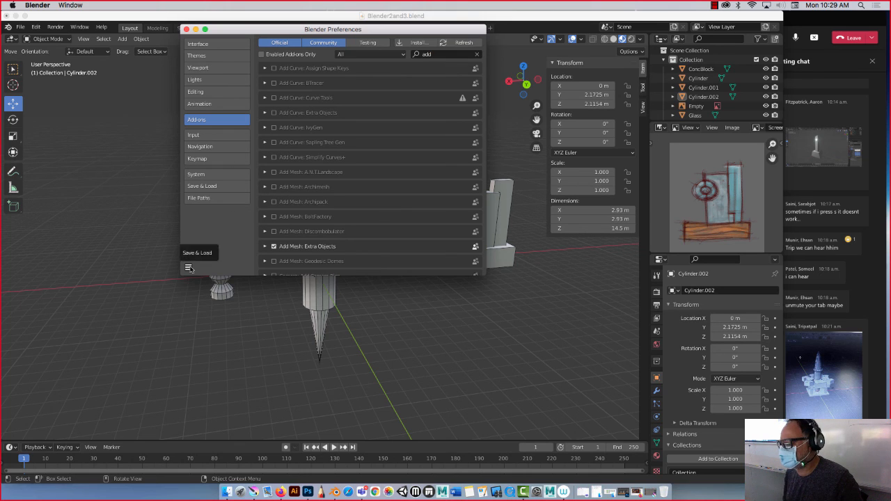
{"action": "left_click", "coordinate": [188, 267]}
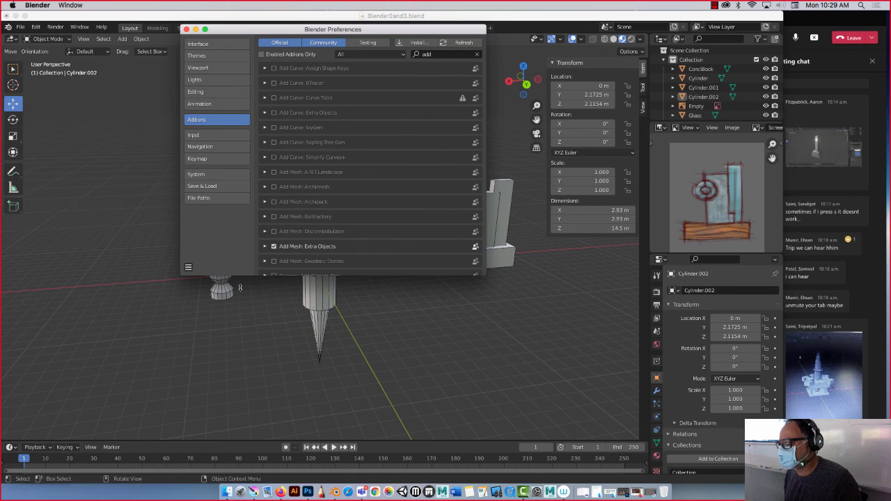
{"action": "left_click", "coordinate": [188, 267]}
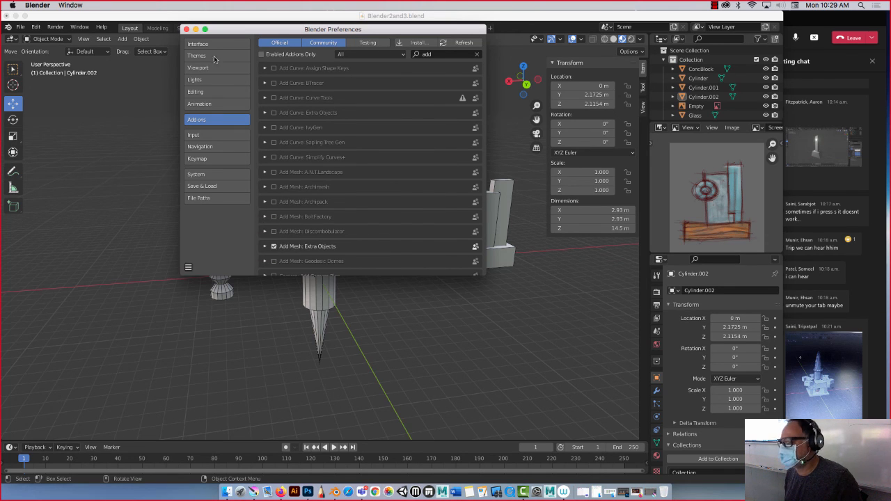
{"action": "left_click", "coordinate": [185, 29]}
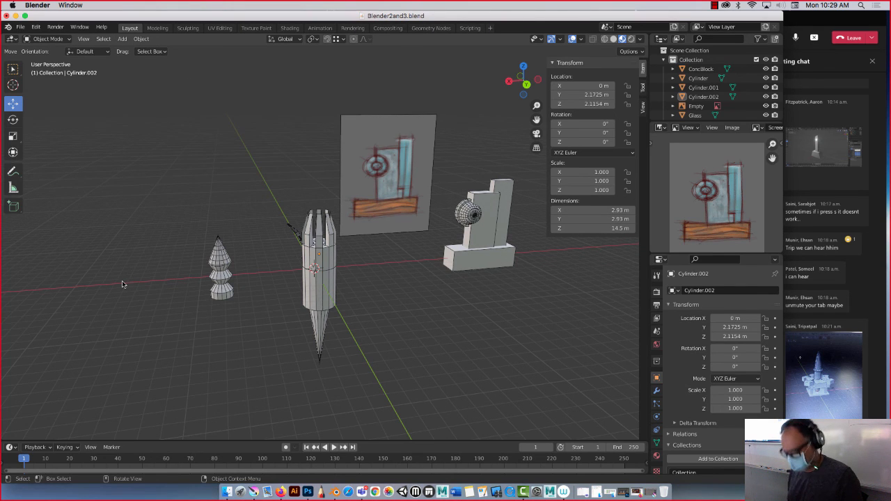
Examine the mesh types available for adding, including the extra object entries, without inserting one.
{"action": "key", "text": "shift+a"}
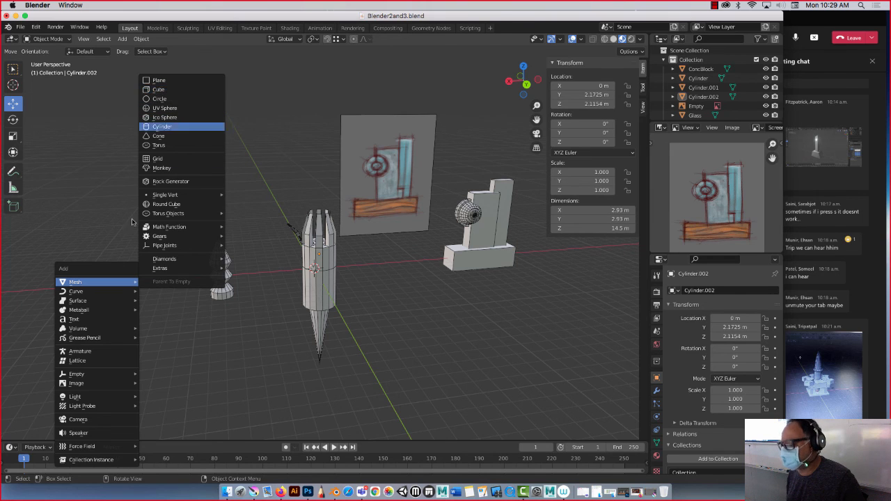
{"action": "key", "text": "Escape"}
{"action": "left_click", "coordinate": [121, 38]}
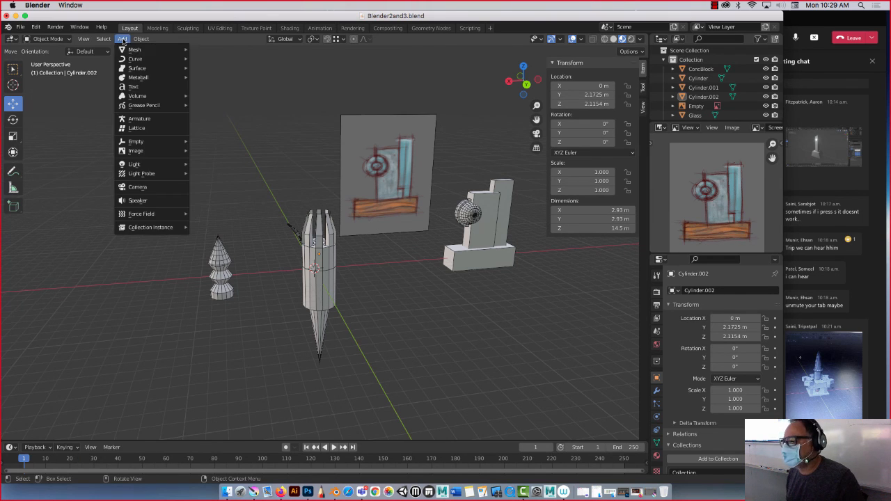
{"action": "mouse_move", "coordinate": [130, 51]}
{"action": "mouse_move", "coordinate": [226, 163]}
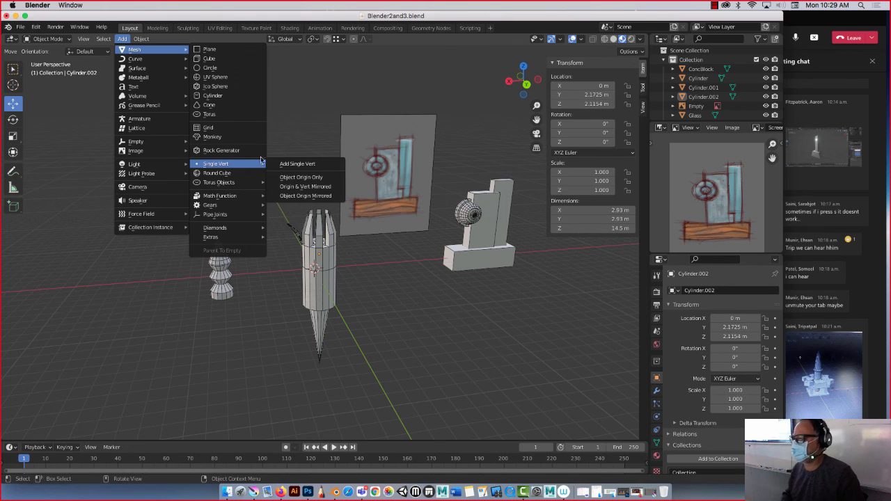
{"action": "left_click", "coordinate": [309, 126]}
{"action": "left_click", "coordinate": [713, 5]}
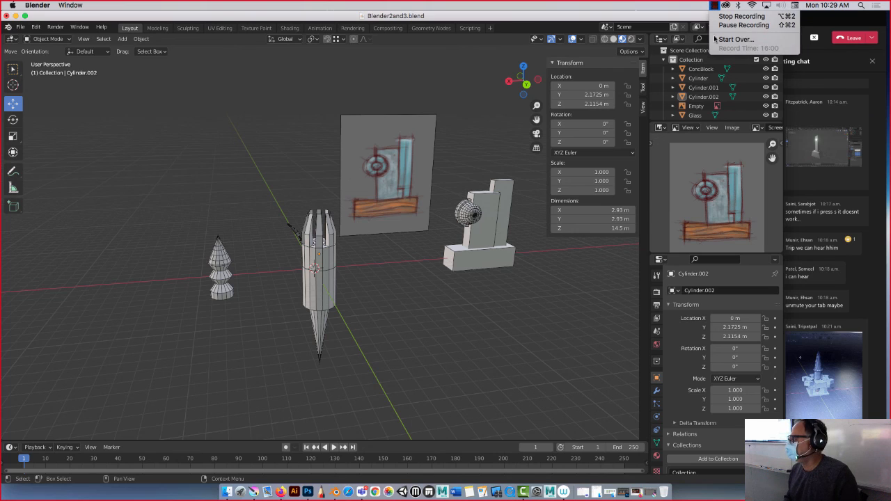